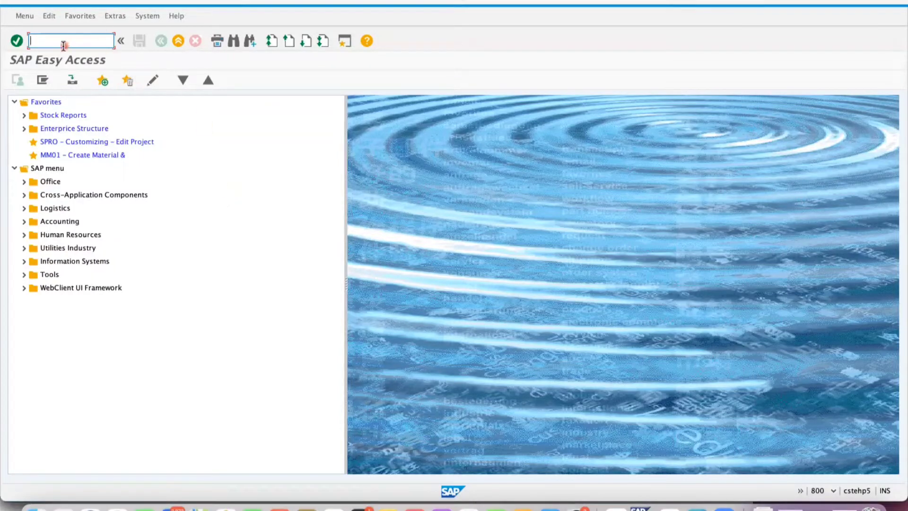
Step: Start the SPRO customizing transaction and display the SAP Reference IMG
type("/N")
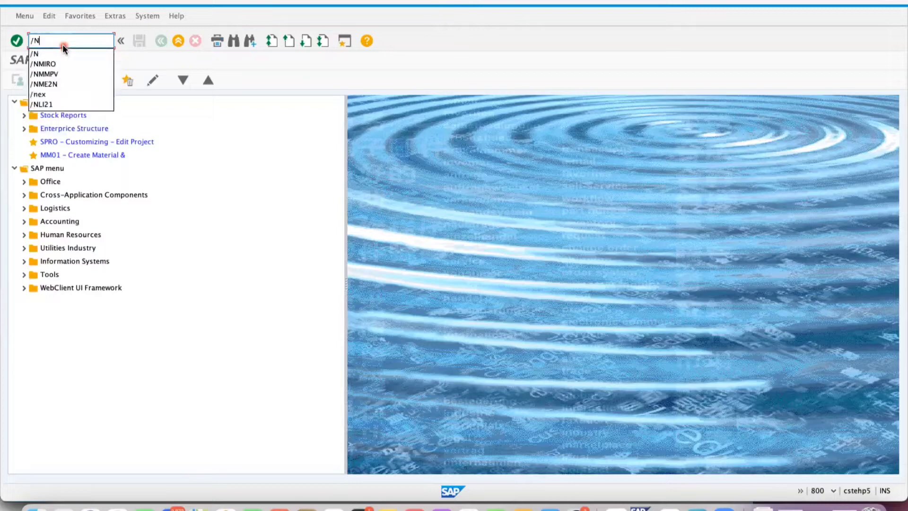
type("spro")
key("Return")
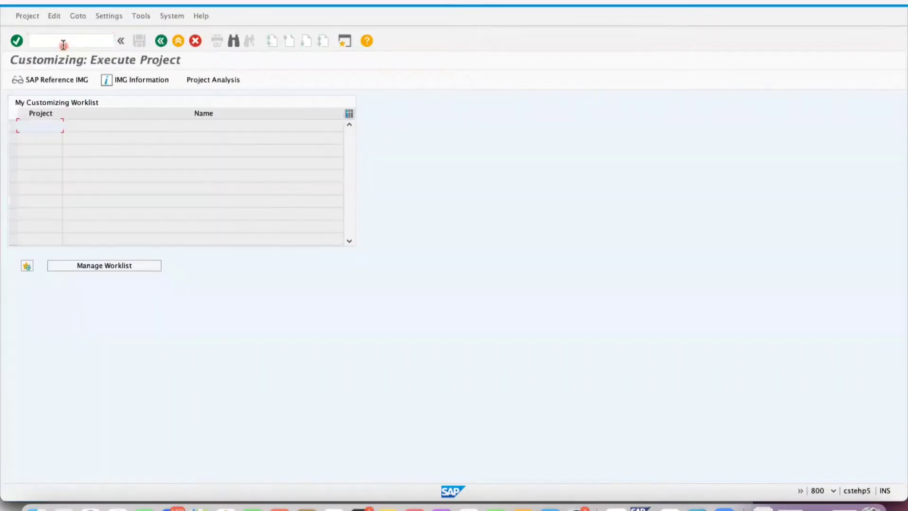
left_click(71, 82)
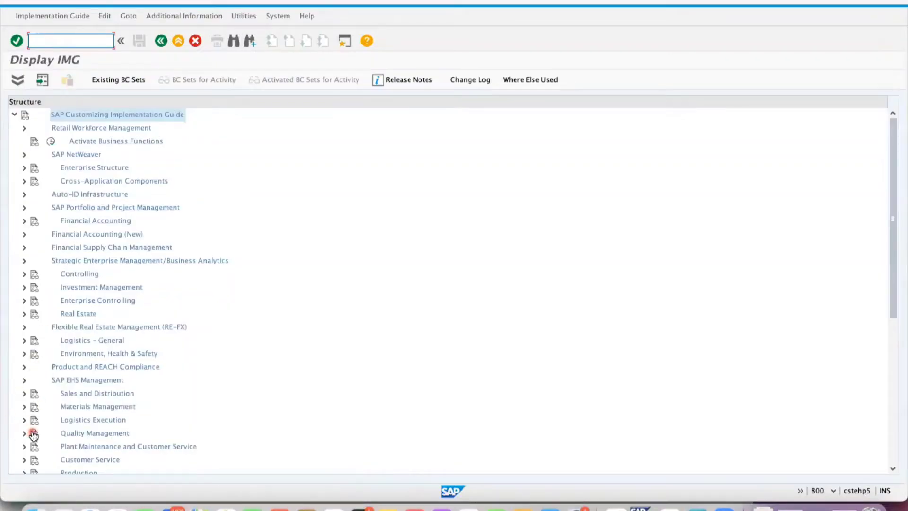
Step: Open Set Tolerance Limits for invoice blocks in Logistics Invoice Verification under Materials Management, accepting display-only access
left_click(24, 407)
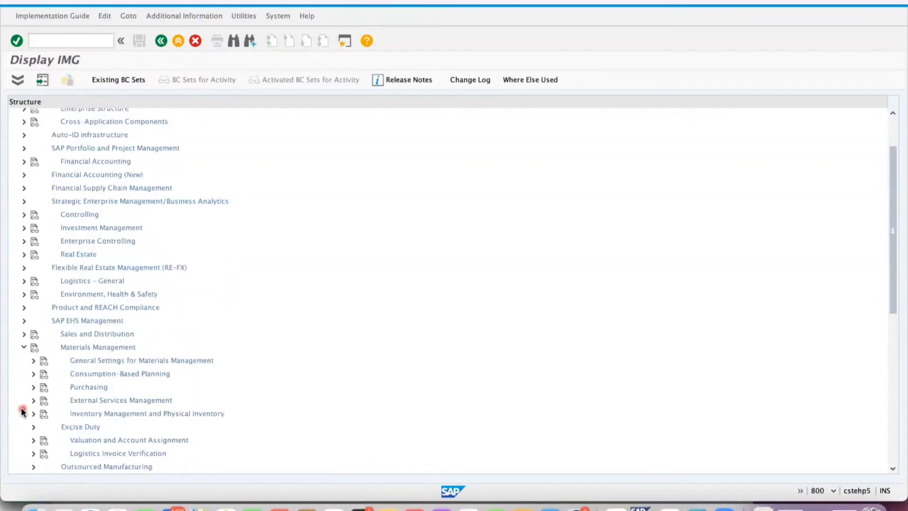
left_click(33, 454)
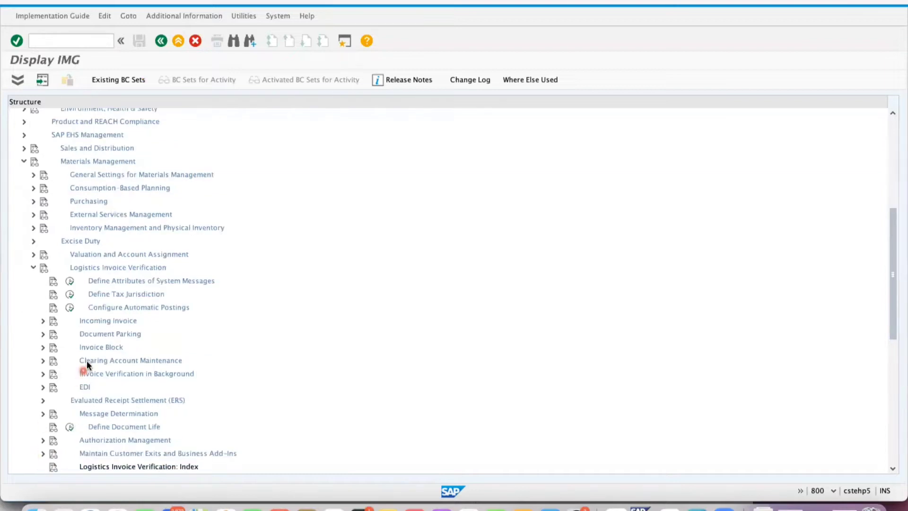
left_click(43, 348)
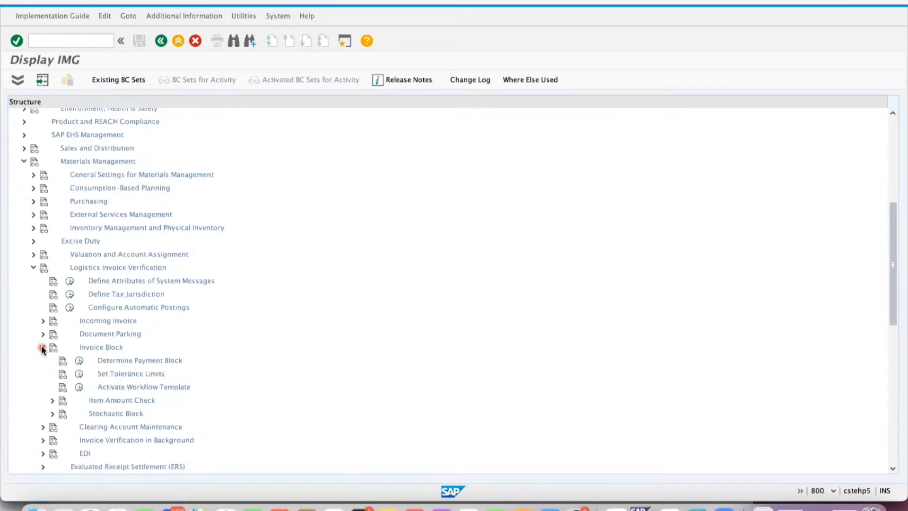
left_click(119, 362)
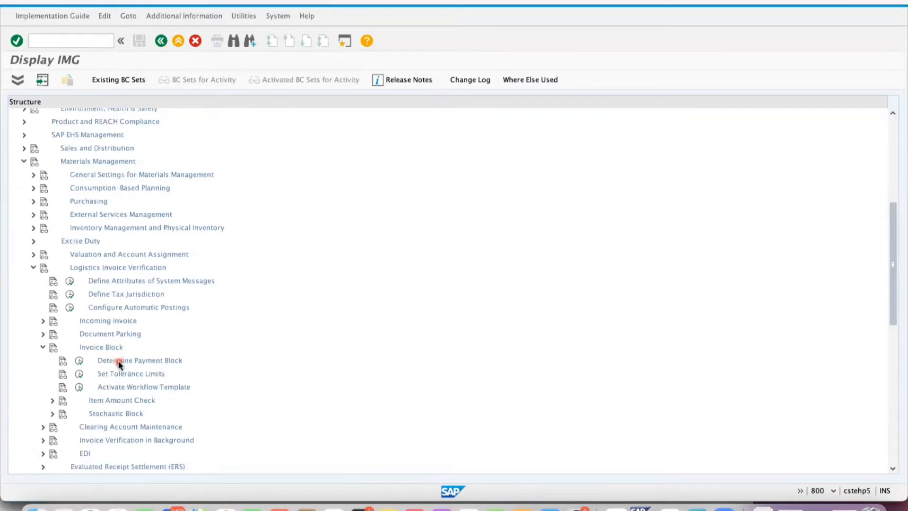
left_click(79, 374)
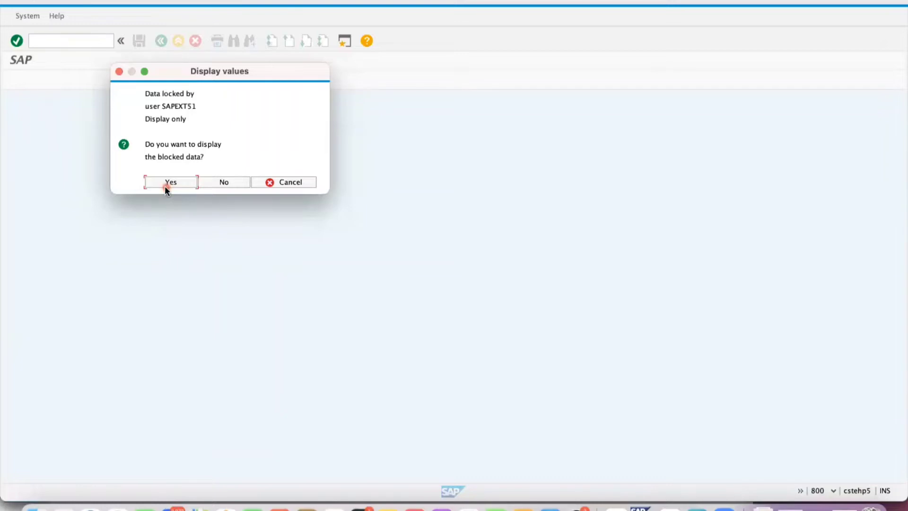
left_click(166, 184)
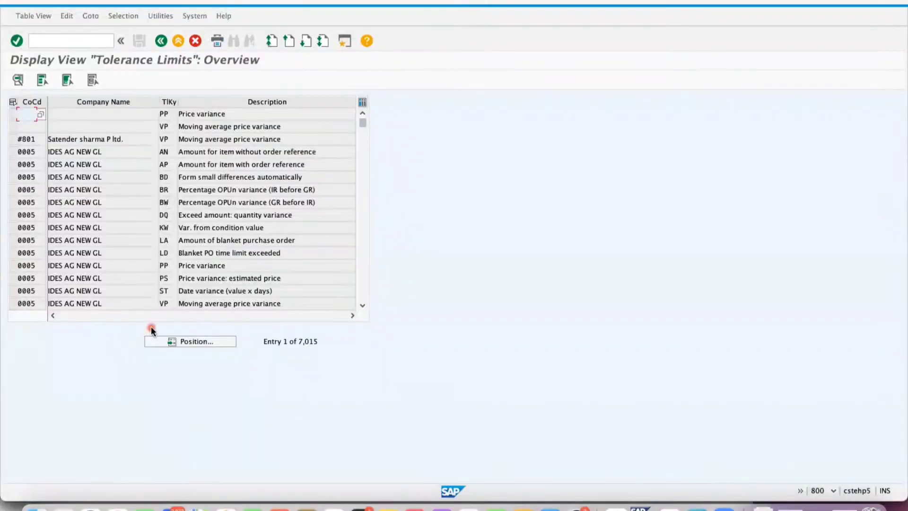
Step: Position the tolerance limits list at company code GKCC with tolerance key PP
left_click(183, 342)
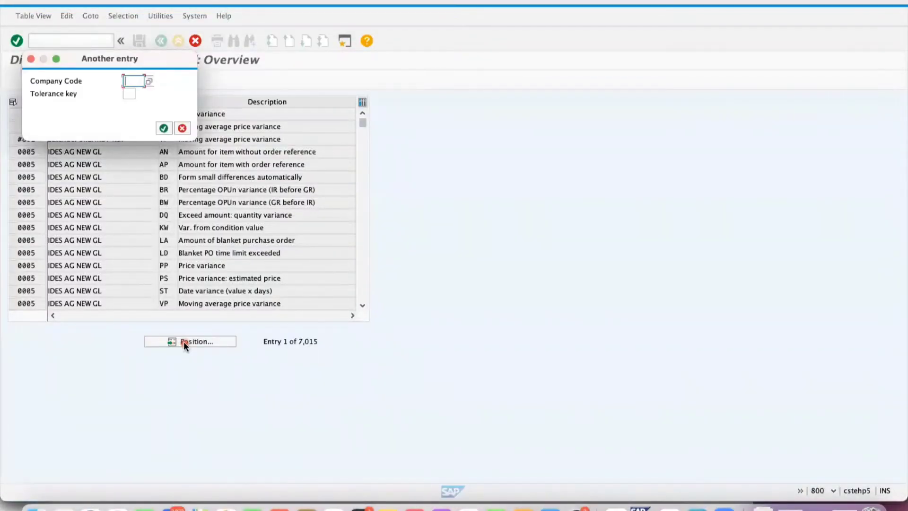
type("GKCC")
key("Tab")
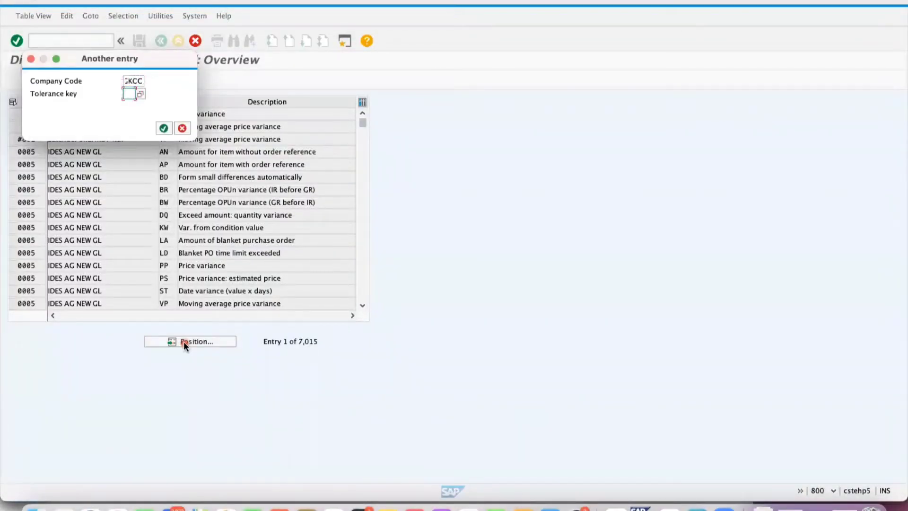
type("PP")
key("Return")
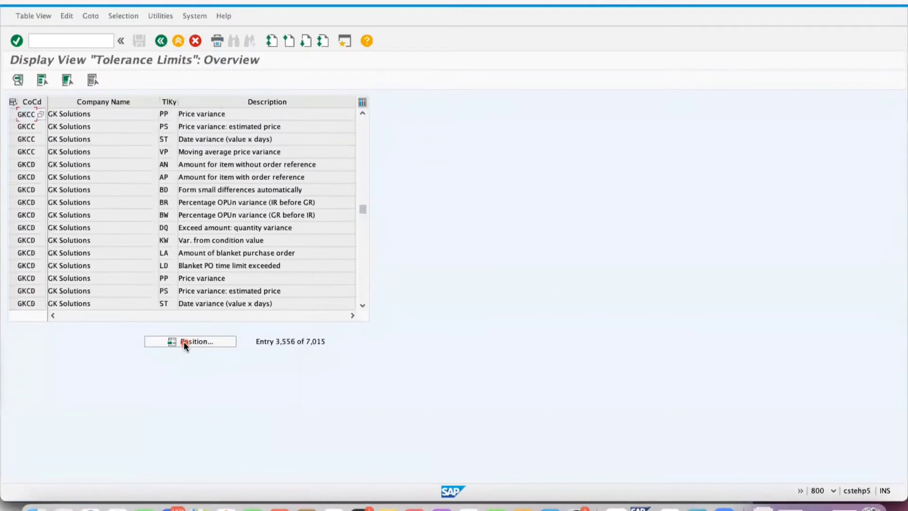
Step: Examine the lower and upper limit settings of GKCC's PP price variance entry and return to the overview
left_click(239, 114)
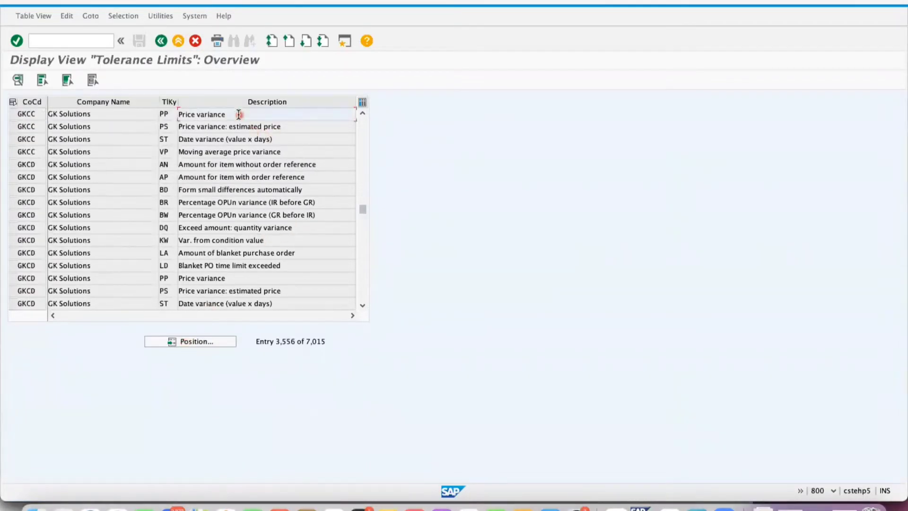
left_click(11, 115)
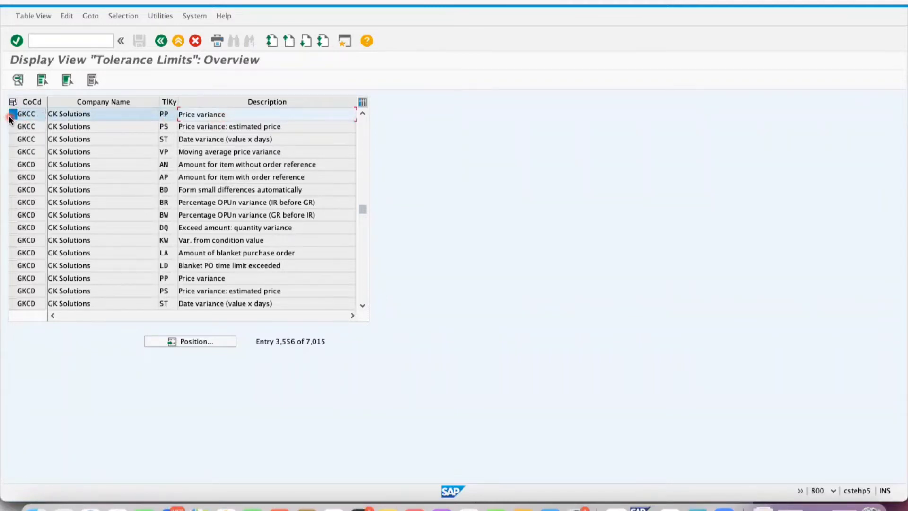
left_click(18, 81)
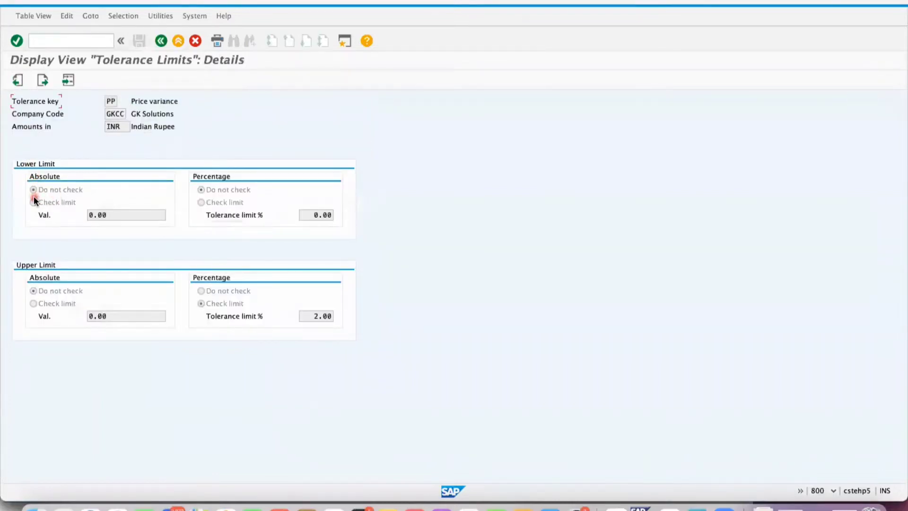
left_click(202, 189)
left_click(37, 188)
left_click(217, 194)
left_click(130, 331)
left_click(317, 320)
type("2")
left_click(161, 41)
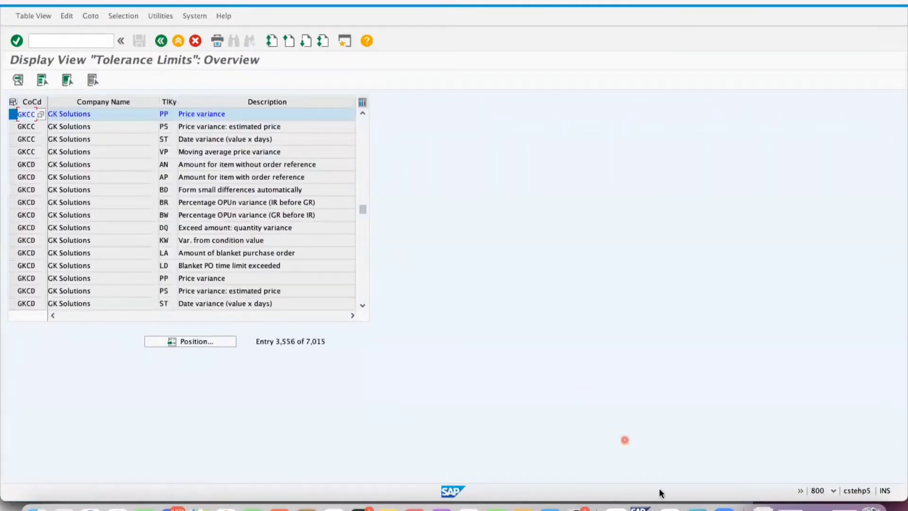
Step: Switch to the SAP session CST (2) (800) and start the MIRO incoming invoice transaction
right_click(640, 508)
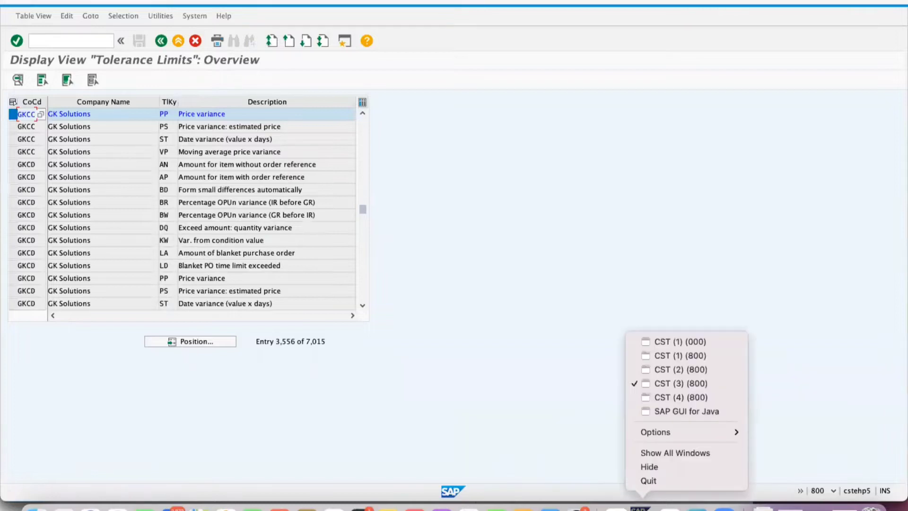
left_click(717, 369)
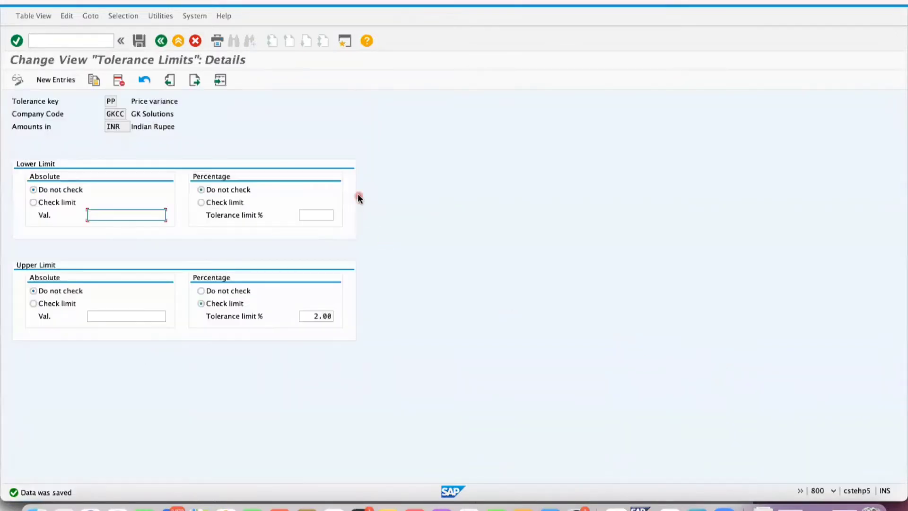
left_click(62, 41)
type("/")
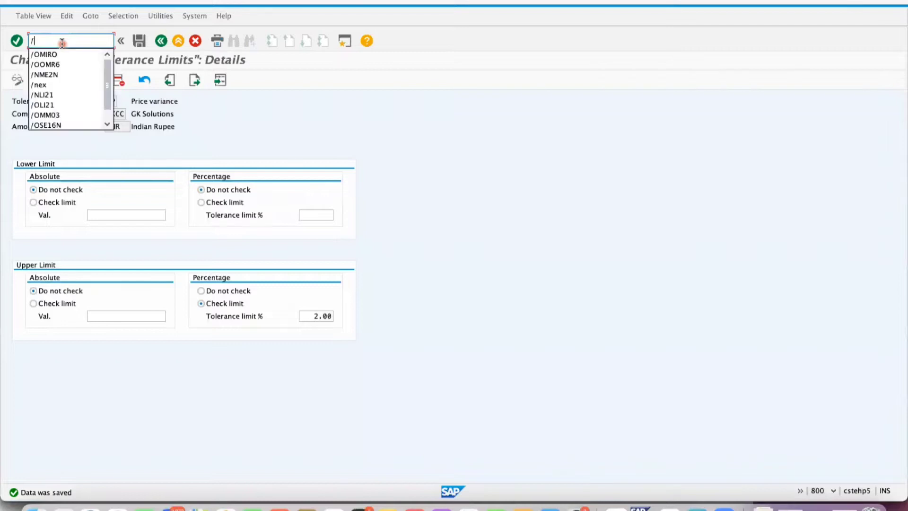
type("NMIRO")
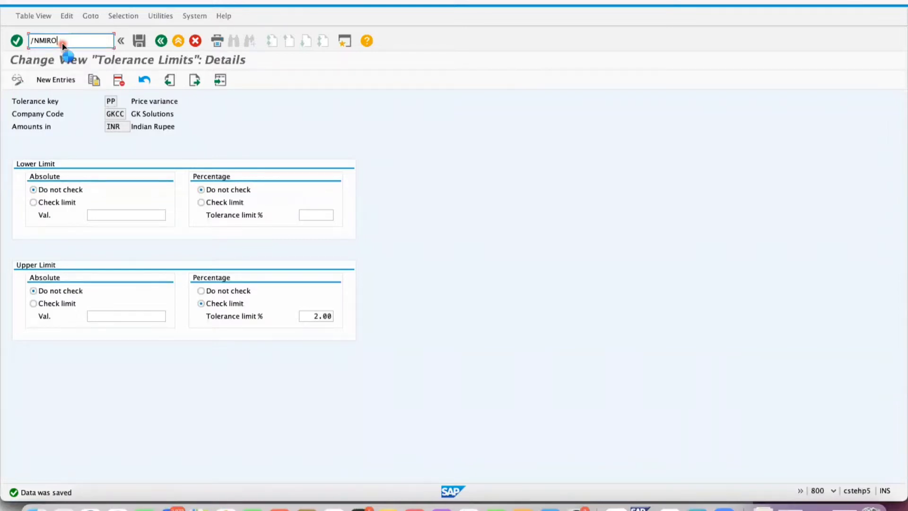
key("Return")
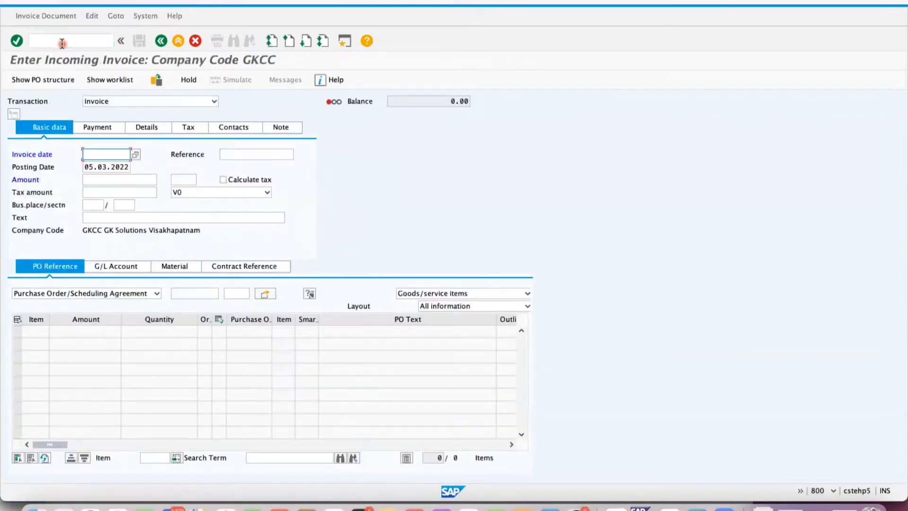
Step: Enter 05.03.2022 as the invoice date and the purchase order number with suffix -01 as the reference
key("Down")
key("Return")
key("Tab")
type("6000000473-01")
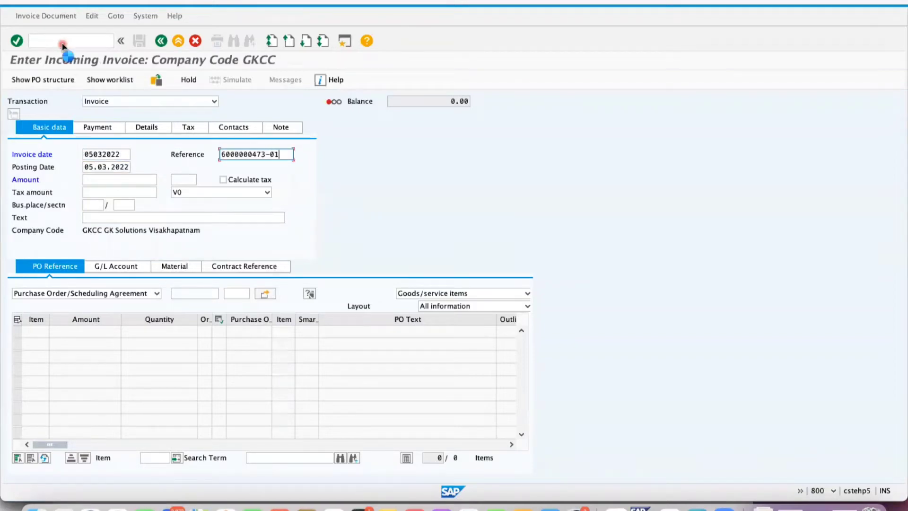
key("Return")
Step: Load the invoice item by entering the copied purchase order number as the PO reference
left_click(194, 293)
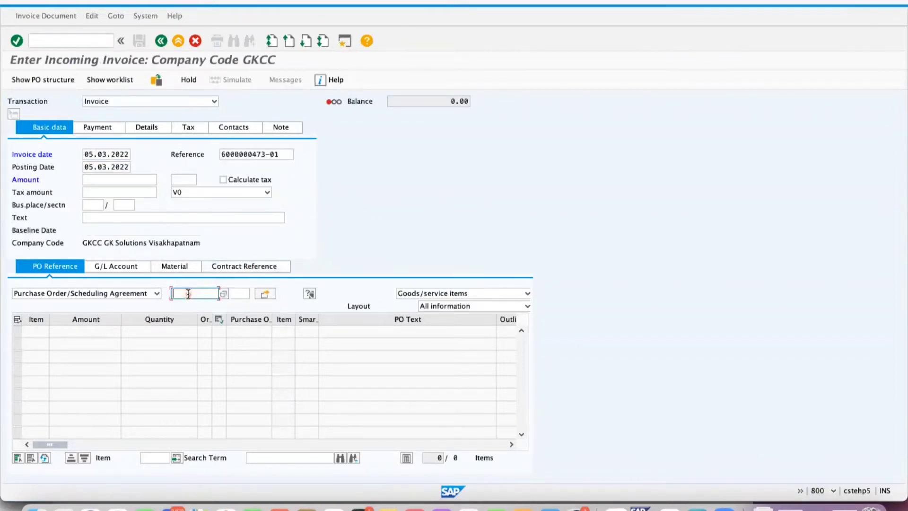
key("super+v")
key("Return")
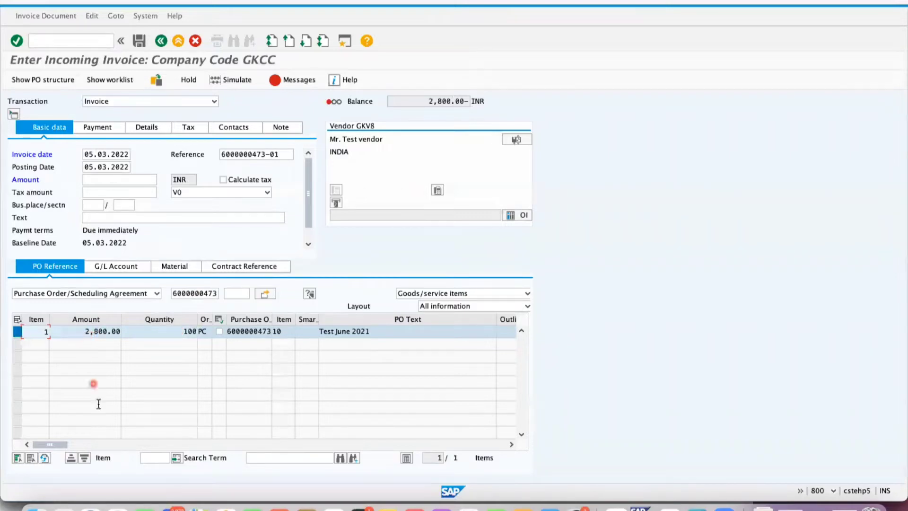
Step: Set the invoice item's tax code to W2 (Input IGST) and clear the tax code in the basic data
left_click(100, 444)
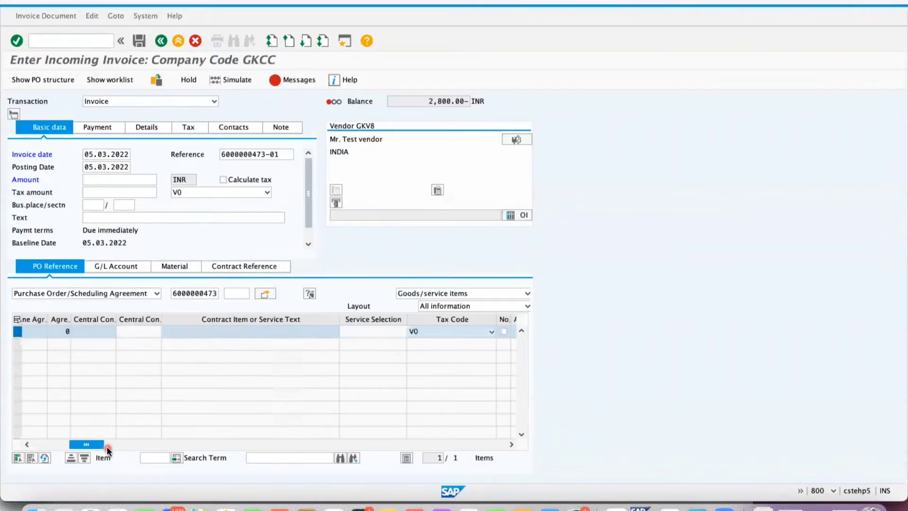
left_click(428, 331)
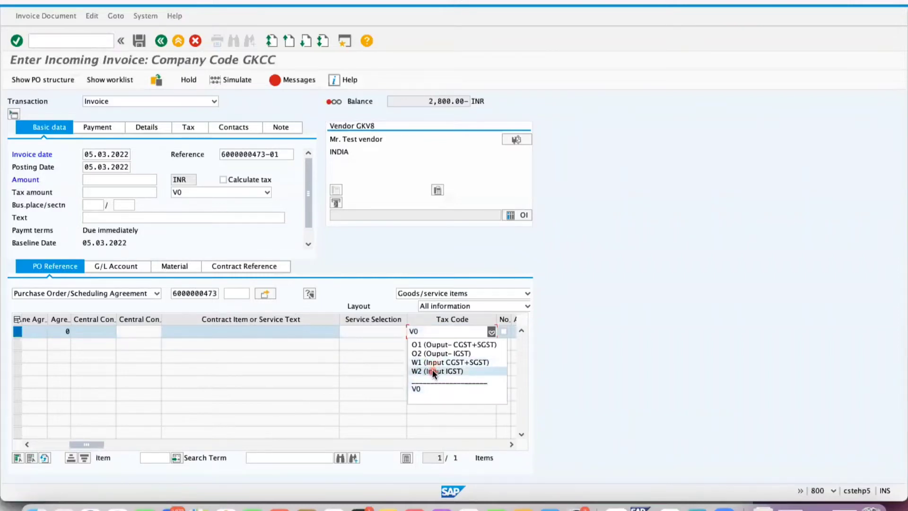
left_click(433, 372)
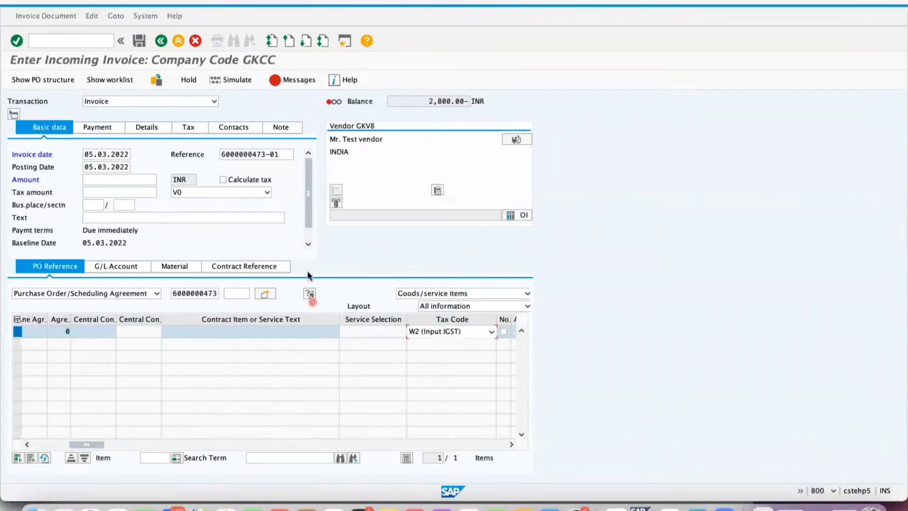
left_click(254, 192)
left_click(233, 249)
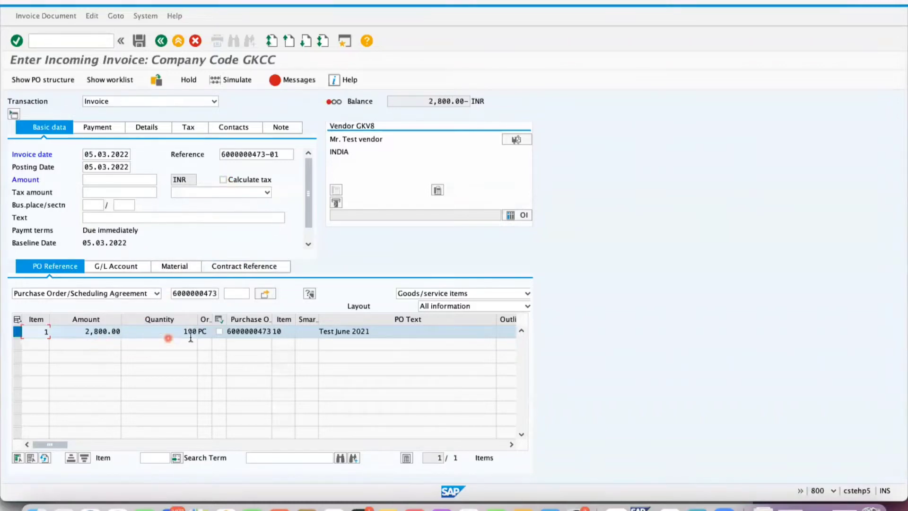
Step: Change the item amount to 2,900.00 with tax calculation enabled, and check the simulated document
left_click(103, 333)
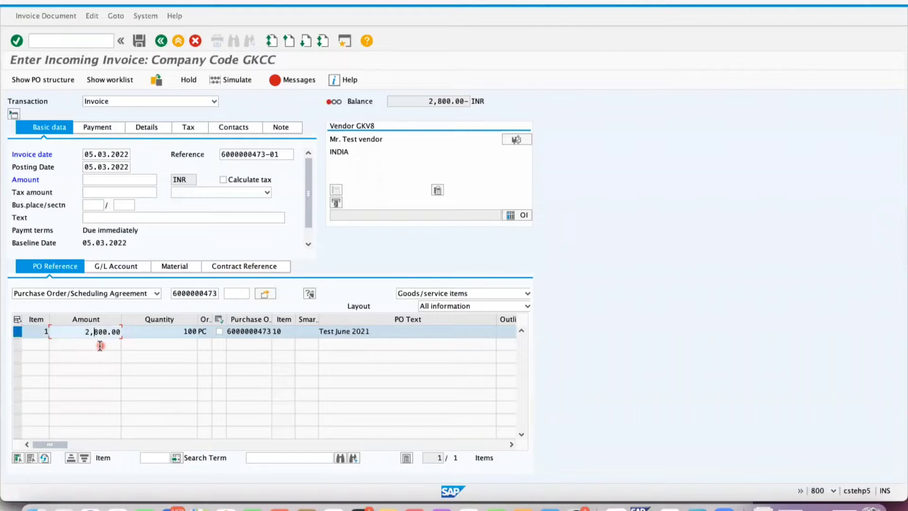
type("9")
key("BackSpace")
left_click(223, 180)
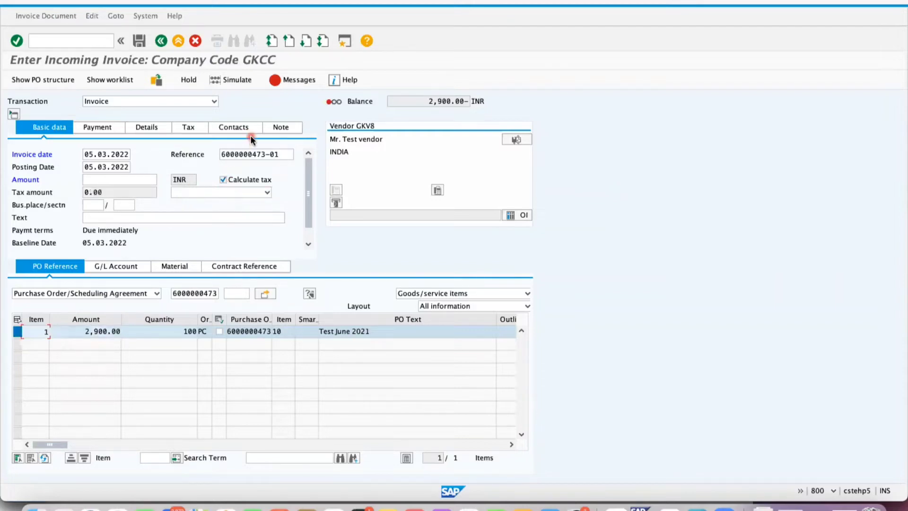
left_click(242, 80)
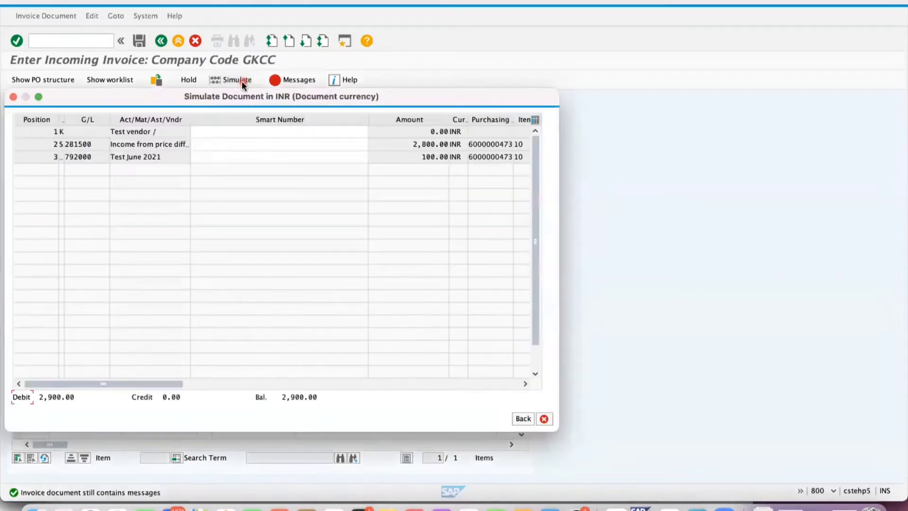
left_click(522, 418)
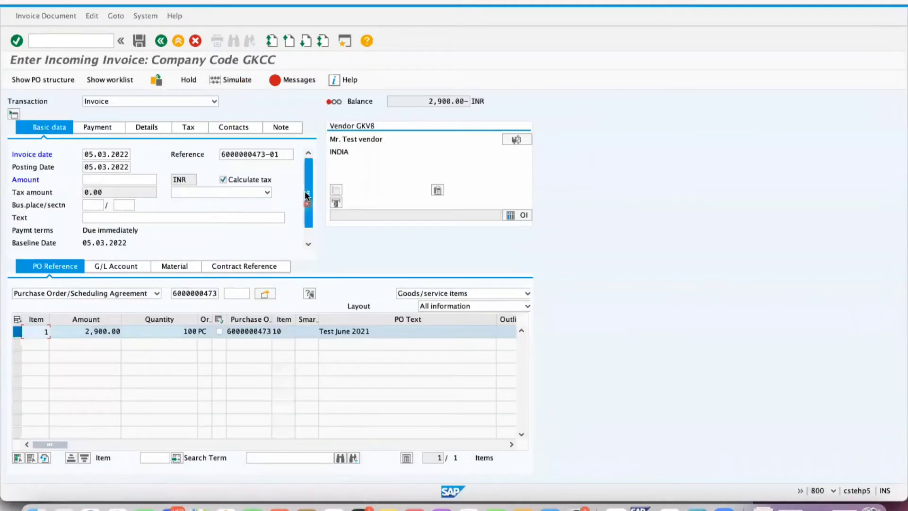
Step: Enter 2900 as the invoice amount in the basic data and simulate the document again
left_click(120, 181)
type("2900")
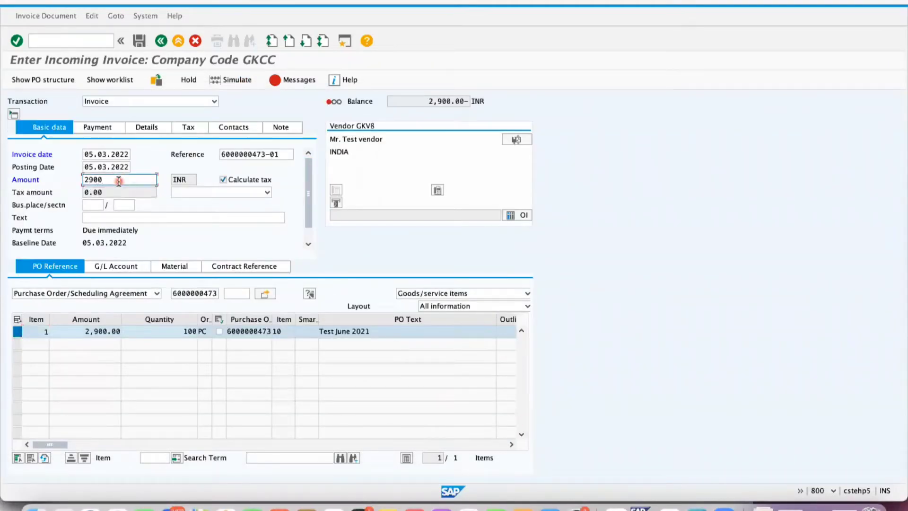
key("Return")
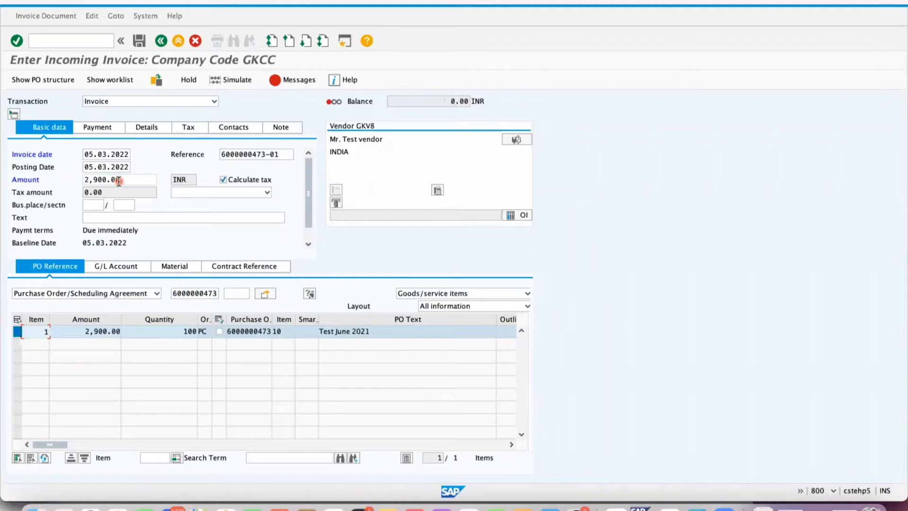
left_click(239, 79)
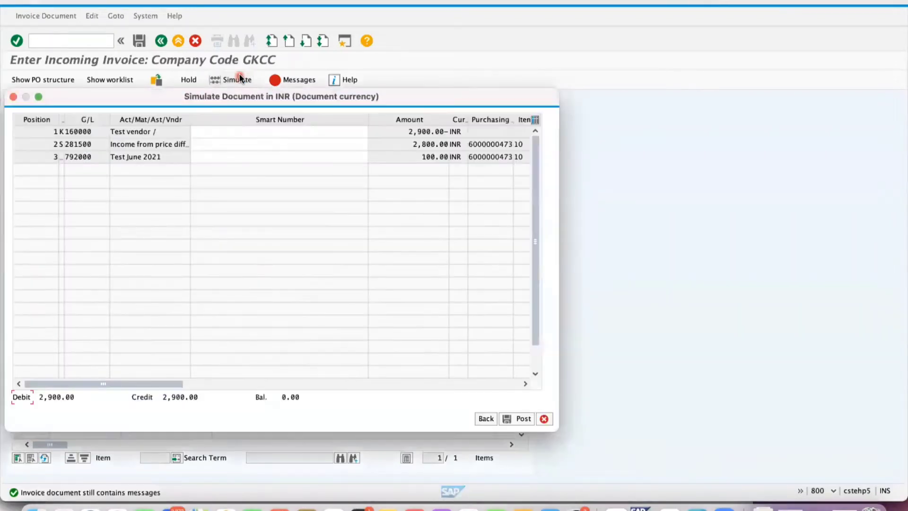
Step: Leave the simulated document and review the invoice's verification log messages
left_click(490, 419)
left_click(288, 78)
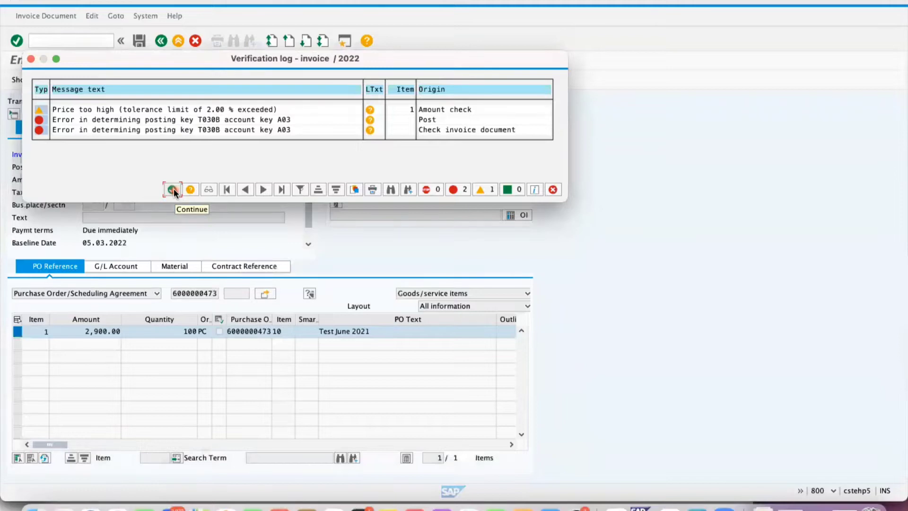
left_click(173, 189)
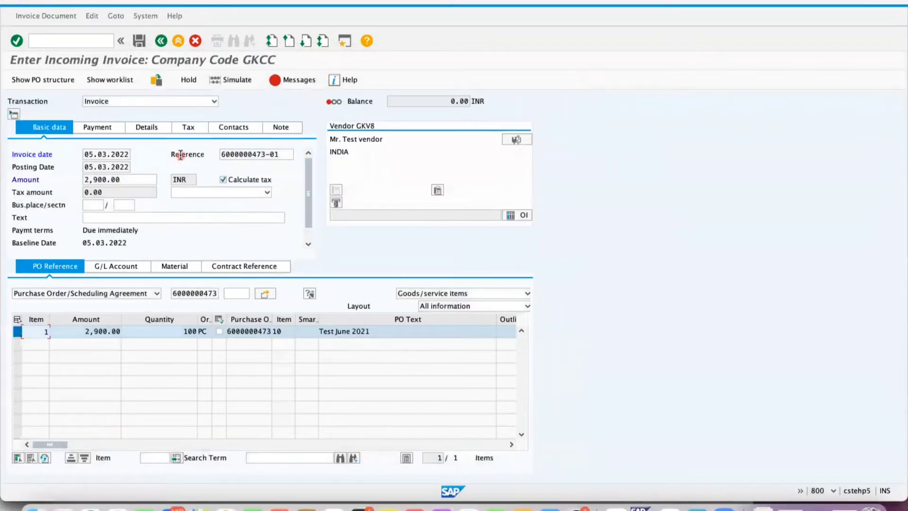
left_click(303, 80)
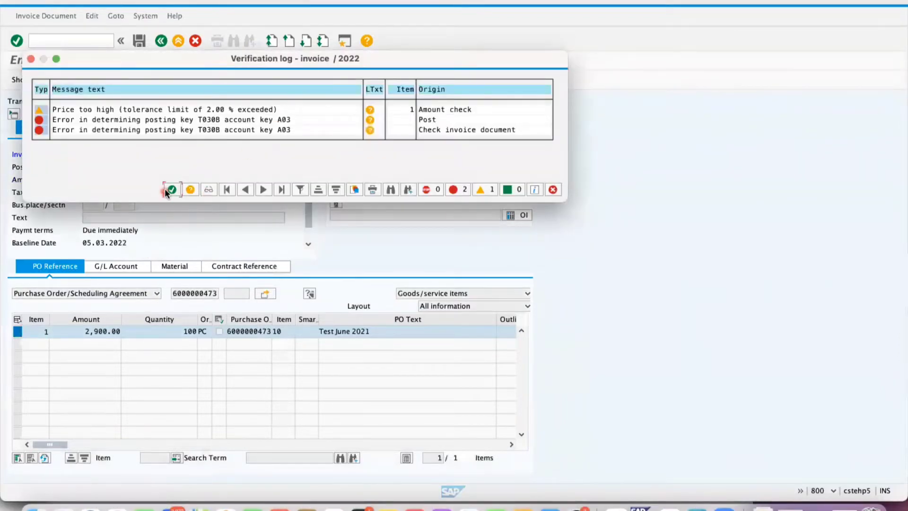
left_click(171, 189)
left_click(173, 189)
Step: Go to transaction OB40 and open the account assignment for Input IGST (A03) in chart of accounts INT
left_click(77, 41)
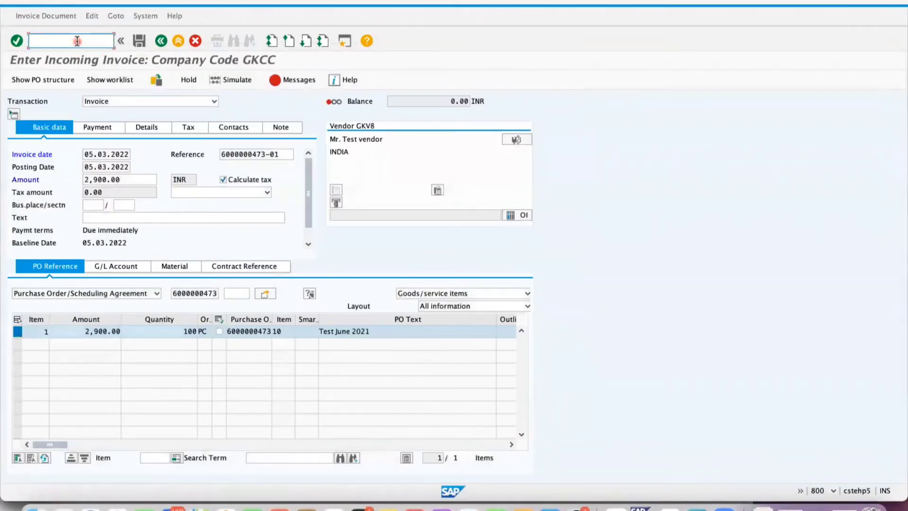
type("/NOB40")
key("Return")
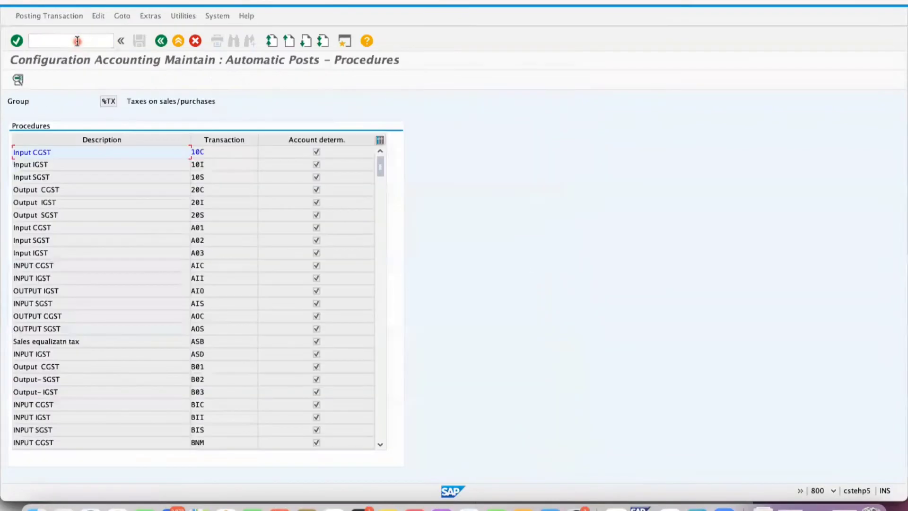
double_click(201, 254)
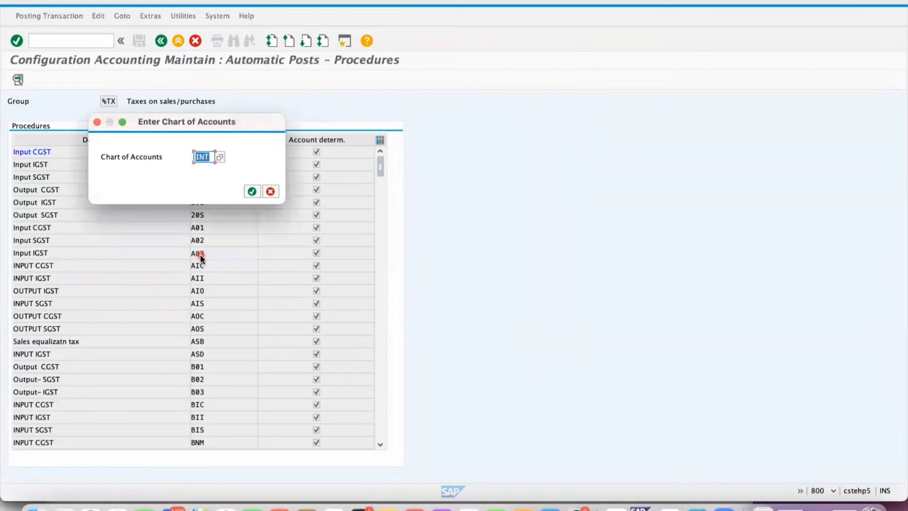
key("Return")
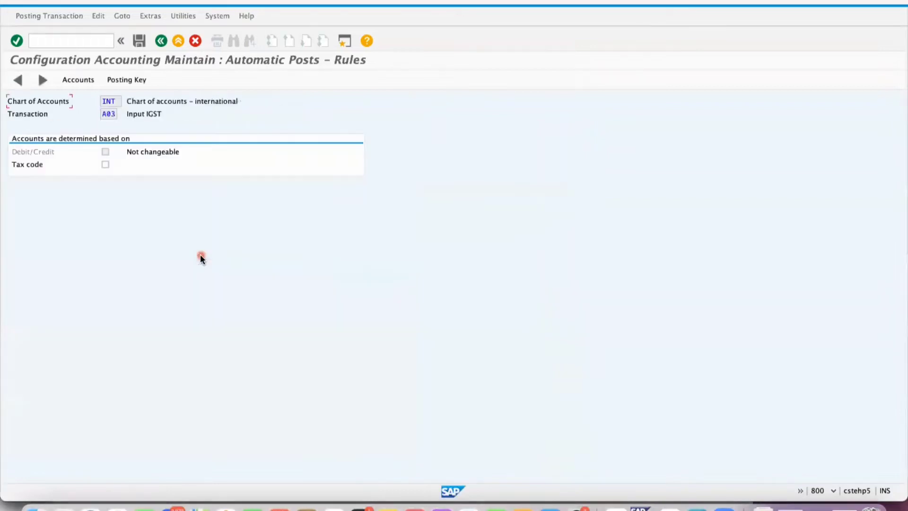
left_click(127, 79)
left_click(184, 134)
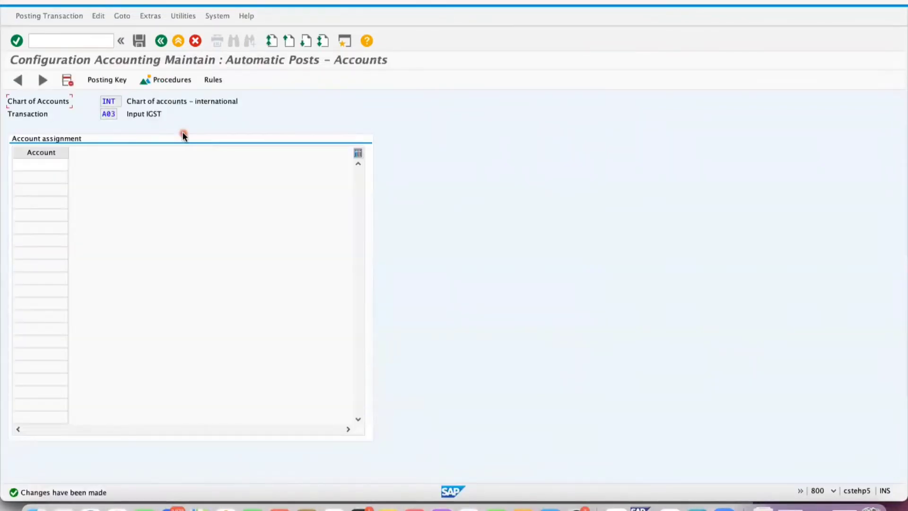
Step: Try to assign account 154000 to Input IGST (A03) and clear the entry again
left_click(58, 164)
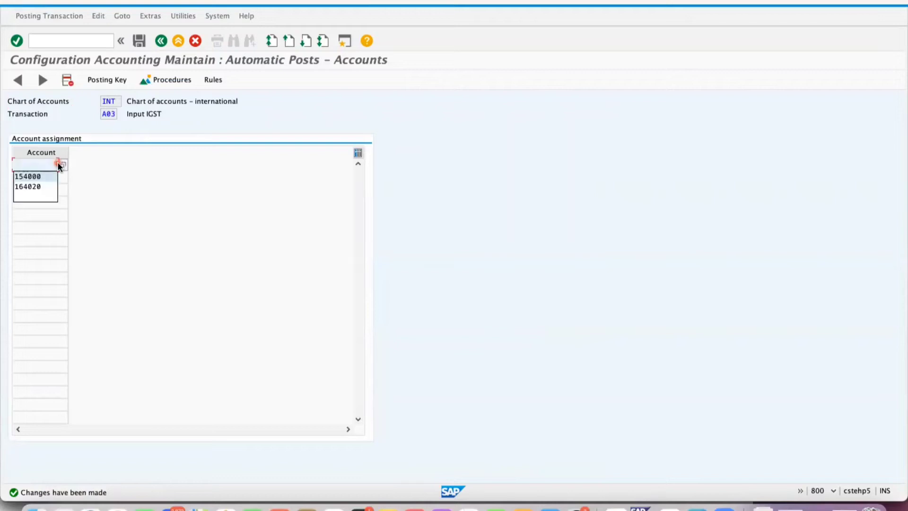
key("Return")
key("Return")
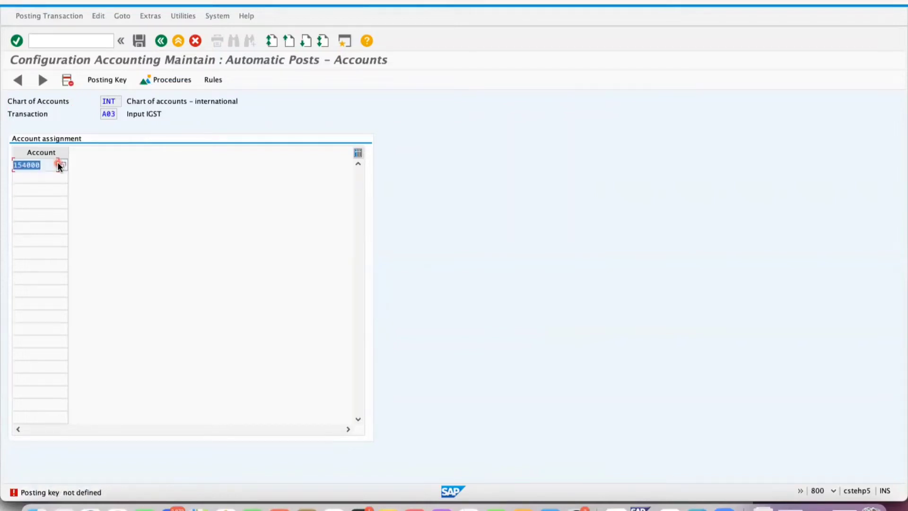
left_click(108, 80)
left_click(109, 83)
key("BackSpace")
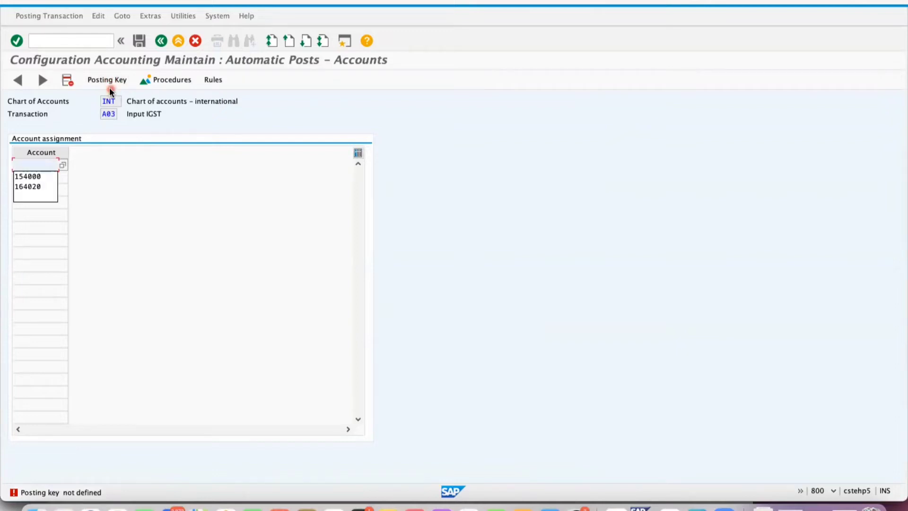
Step: Define posting keys 40 for debit and 50 for credit on Input IGST (A03), save them and return to the account assignment
left_click(113, 82)
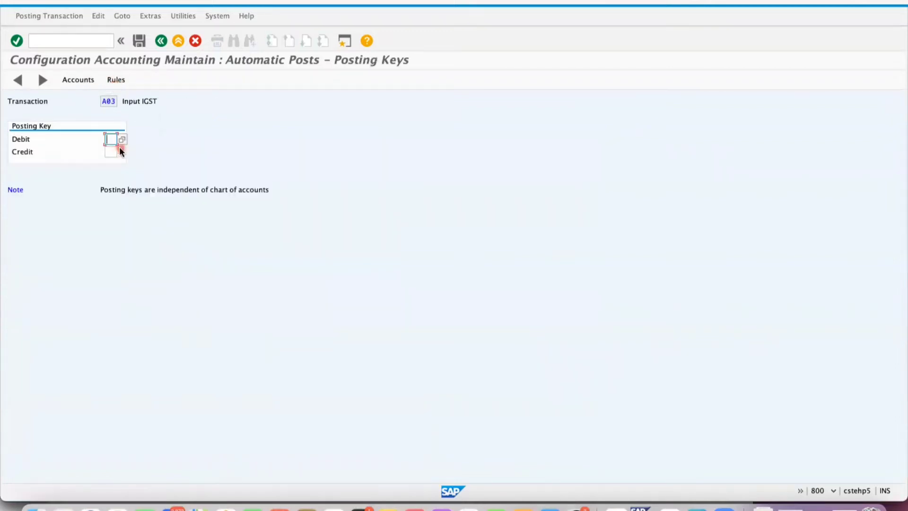
type("40")
key("Tab")
type("50")
left_click(114, 139)
left_click(123, 139)
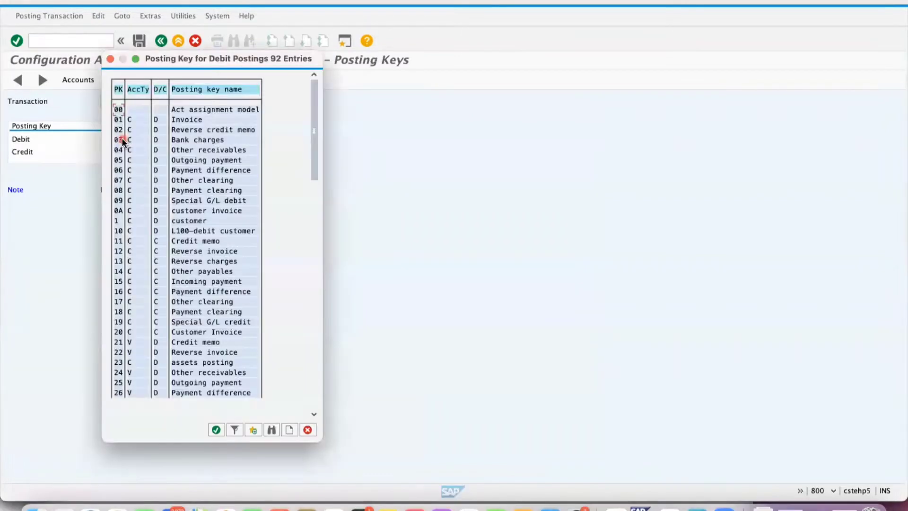
left_click(314, 256)
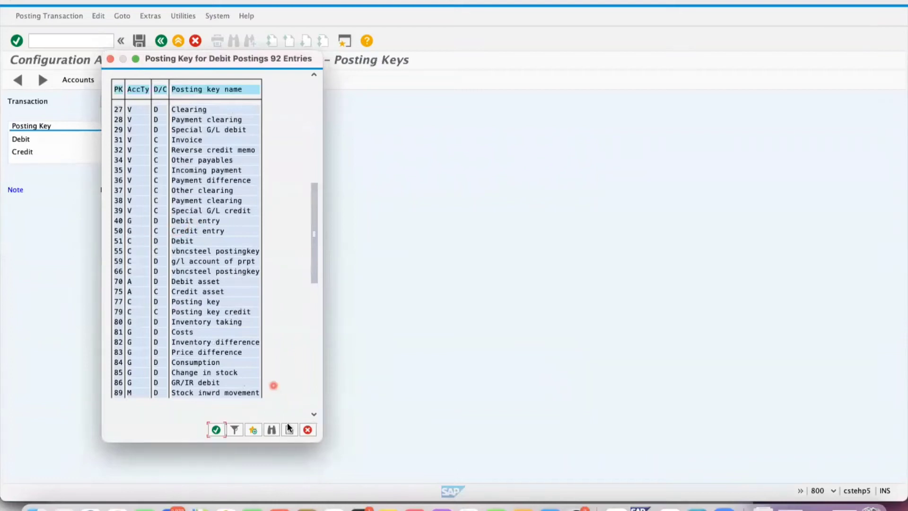
left_click(308, 430)
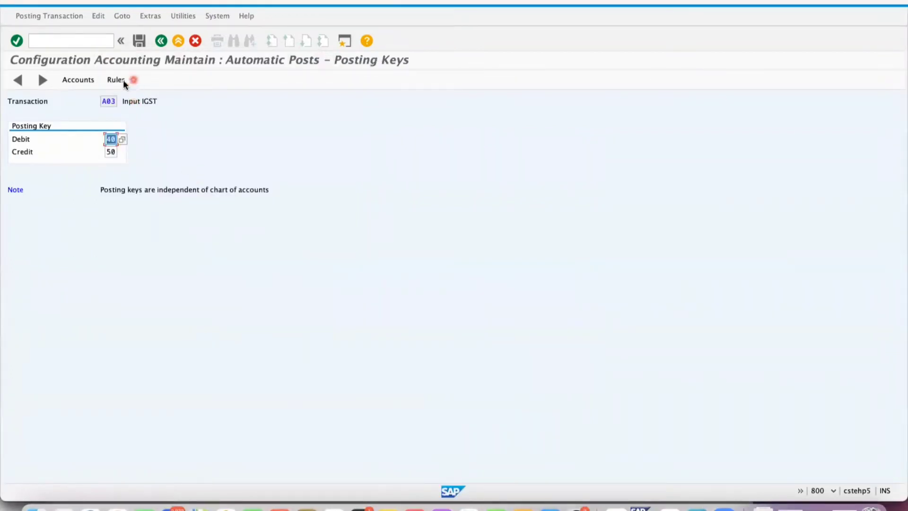
left_click(77, 80)
left_click(155, 132)
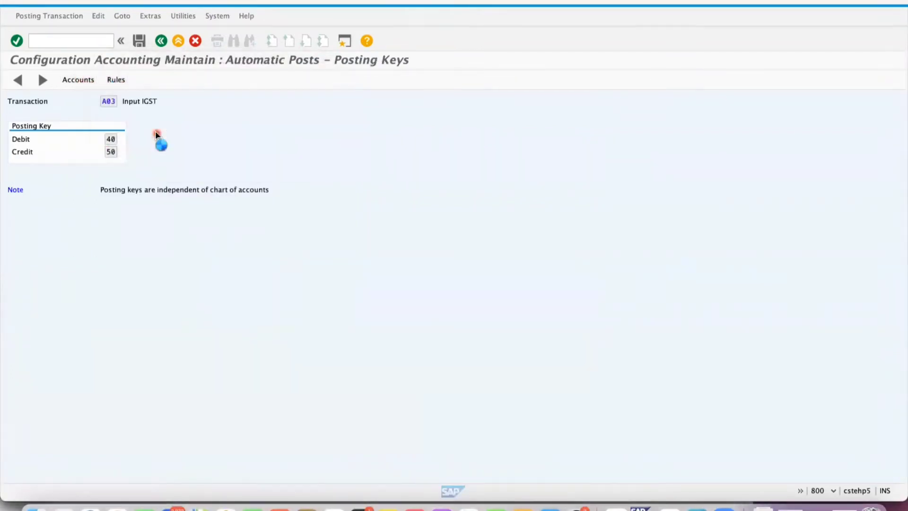
left_click(189, 116)
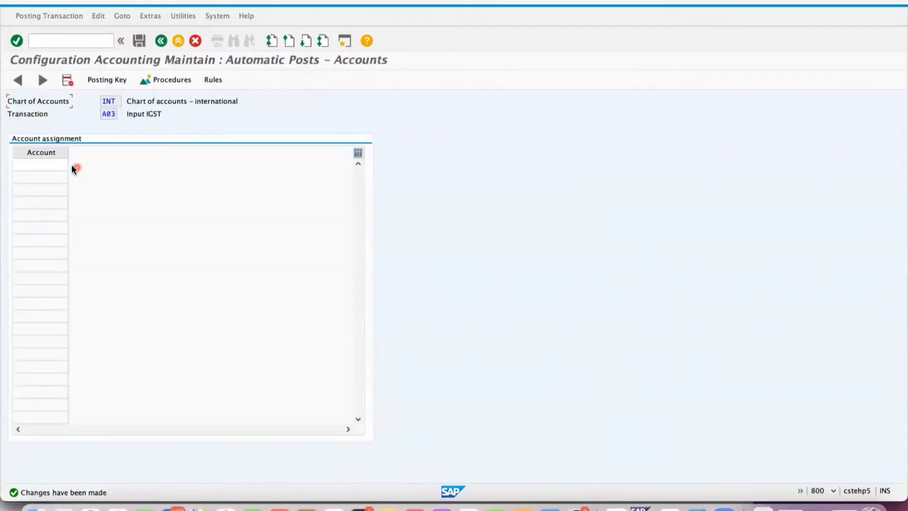
Step: Assign account 154000 to Input IGST (A03) and save the configuration
left_click(55, 165)
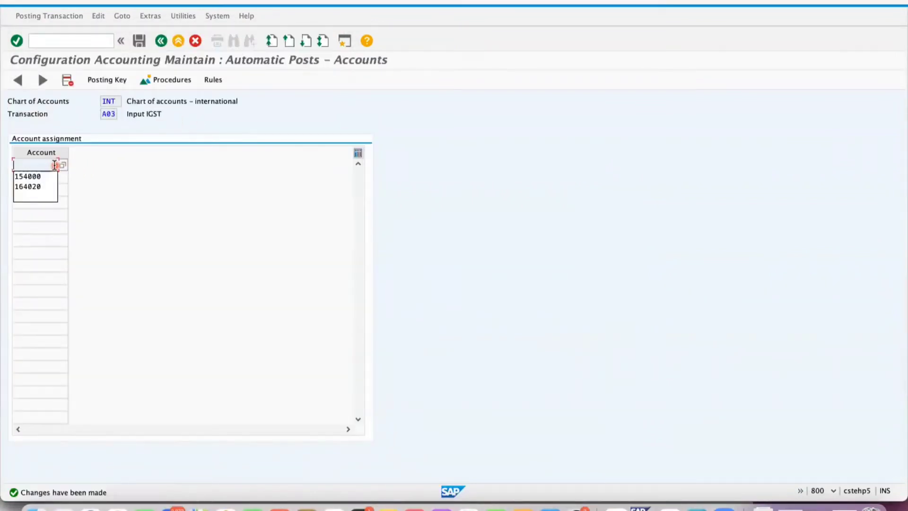
left_click(55, 176)
left_click(139, 42)
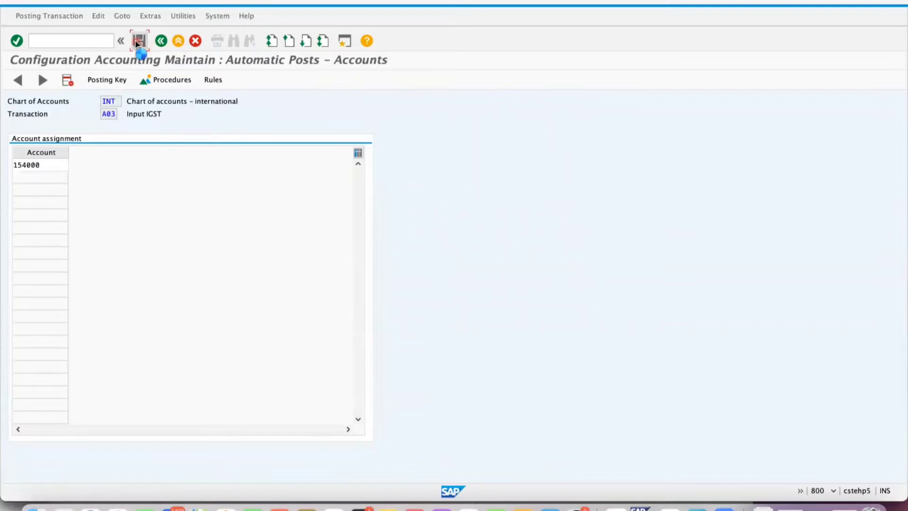
left_click(187, 116)
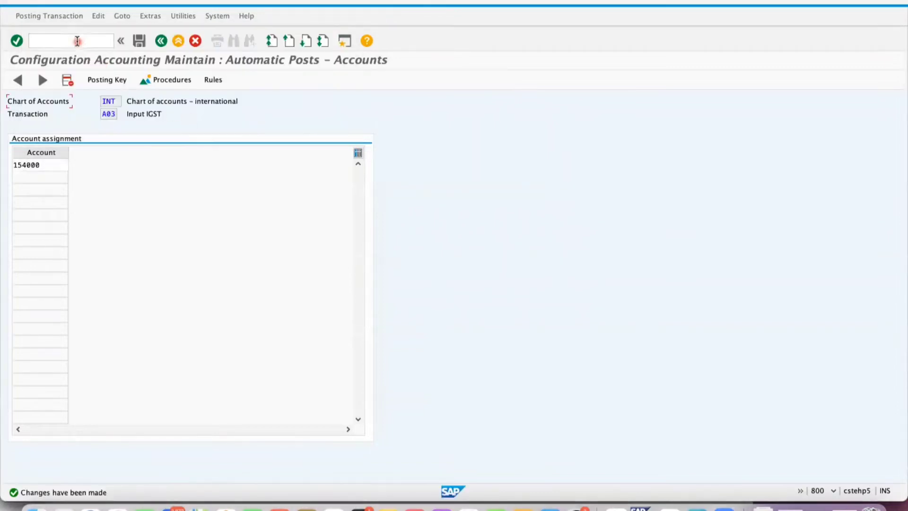
Step: Exit the account configuration and start MIRO in a new session from the tolerance limits screen
left_click(197, 42)
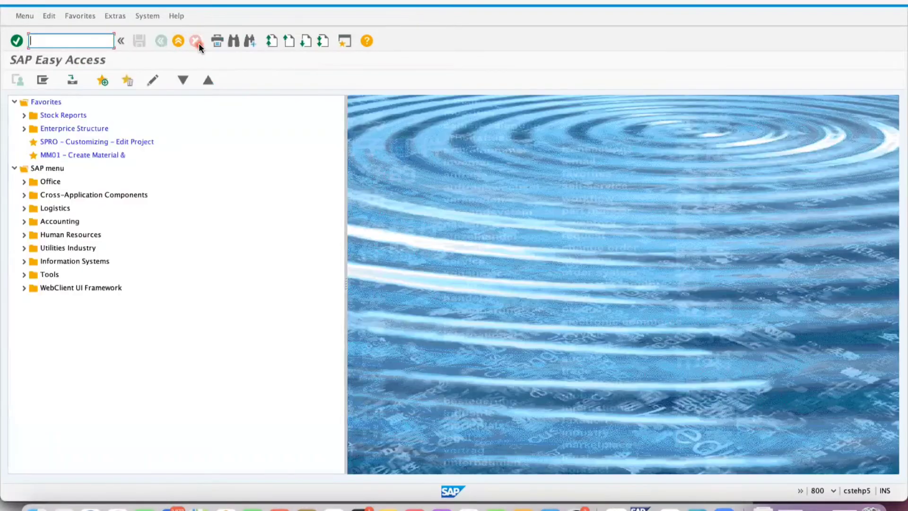
left_click(179, 41)
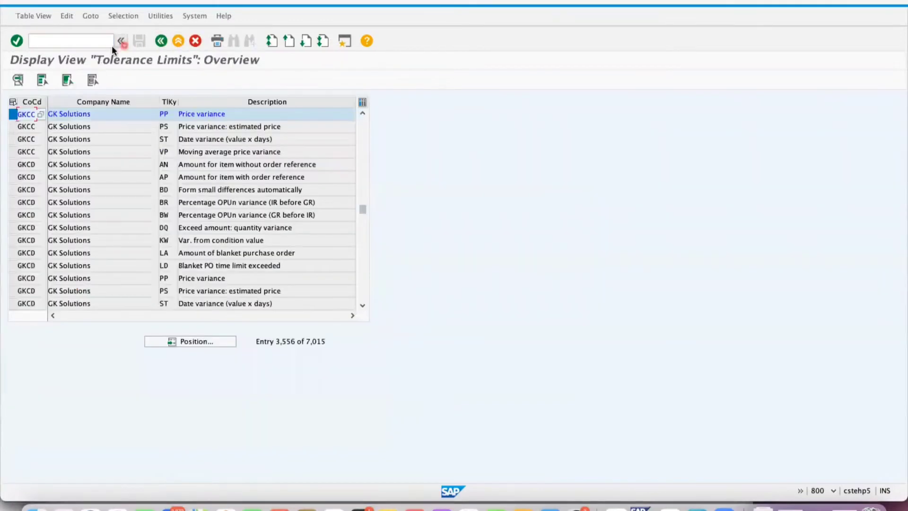
left_click(95, 42)
type("/OMIRO")
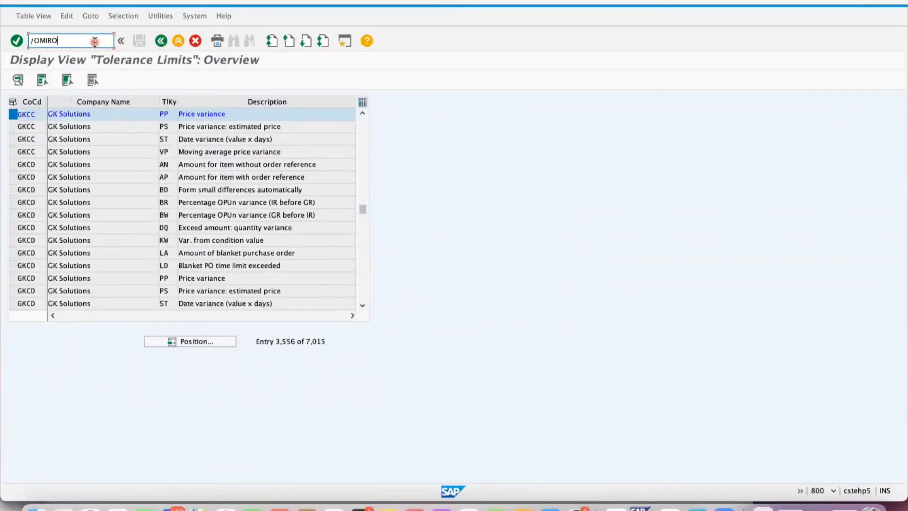
key("Return")
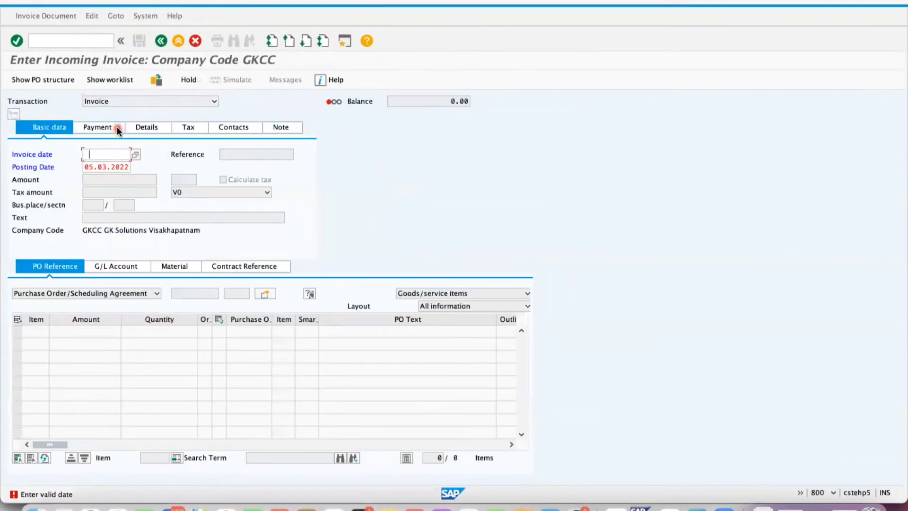
Step: Enter 05.03.2022 as the invoice date and fill the reference with the most recently used entry
type("05032022")
key("Tab")
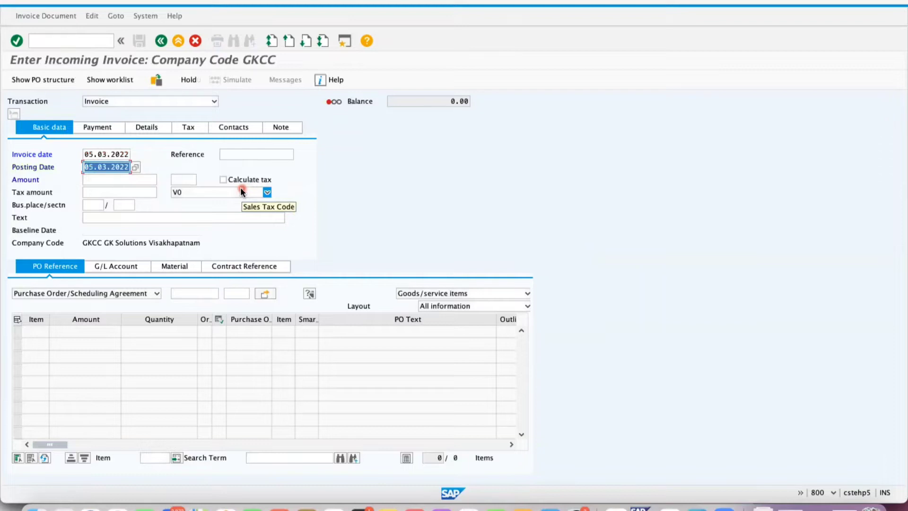
left_click(228, 152)
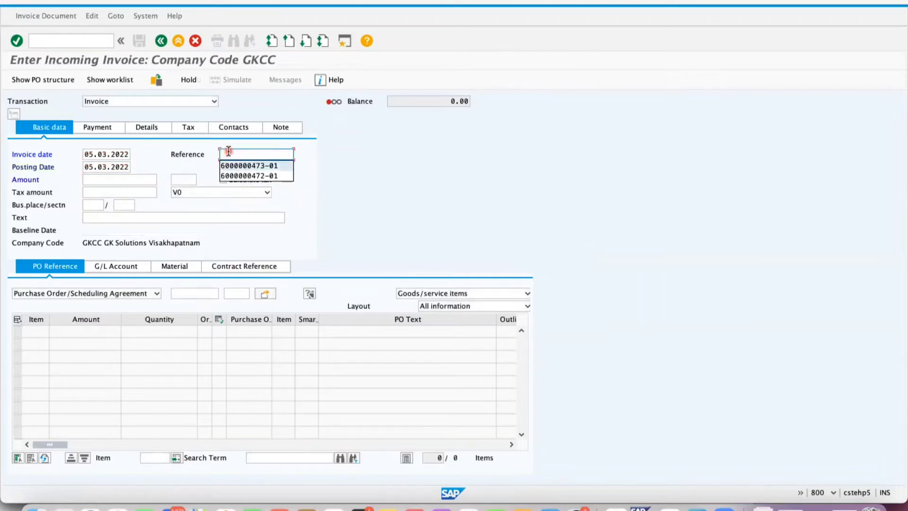
left_click(230, 166)
Step: Load the invoice item from the same purchase order used for the previous invoice attempt
left_click(201, 293)
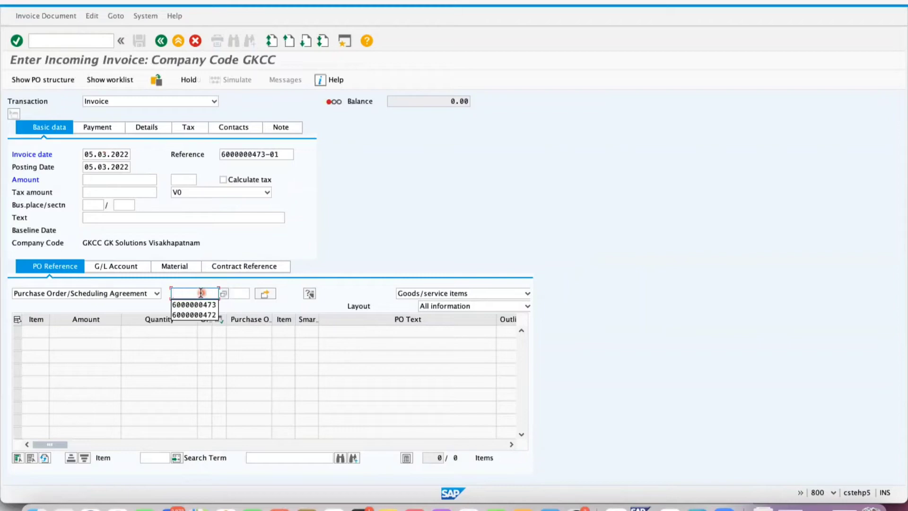
left_click(204, 305)
key("Return")
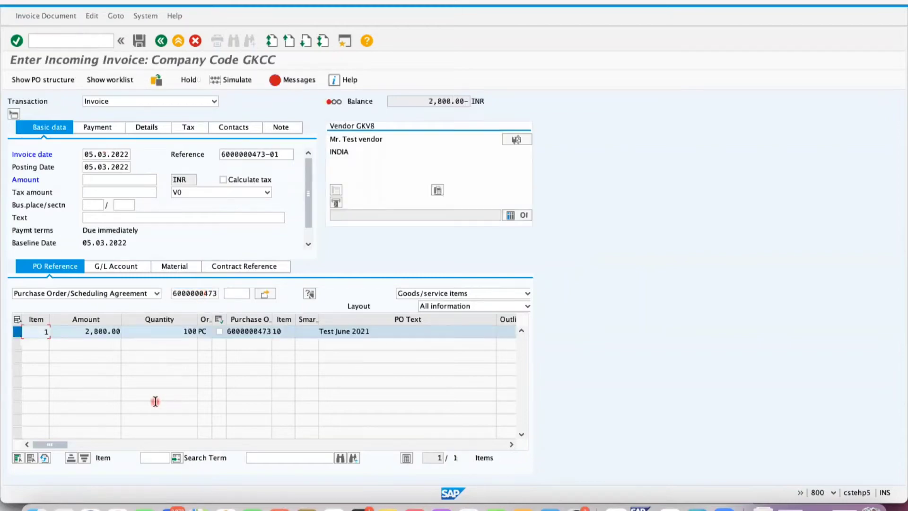
Step: Set the invoice item's tax code to W2 (Input IGST)
left_click(115, 444)
left_click(377, 327)
left_click(421, 332)
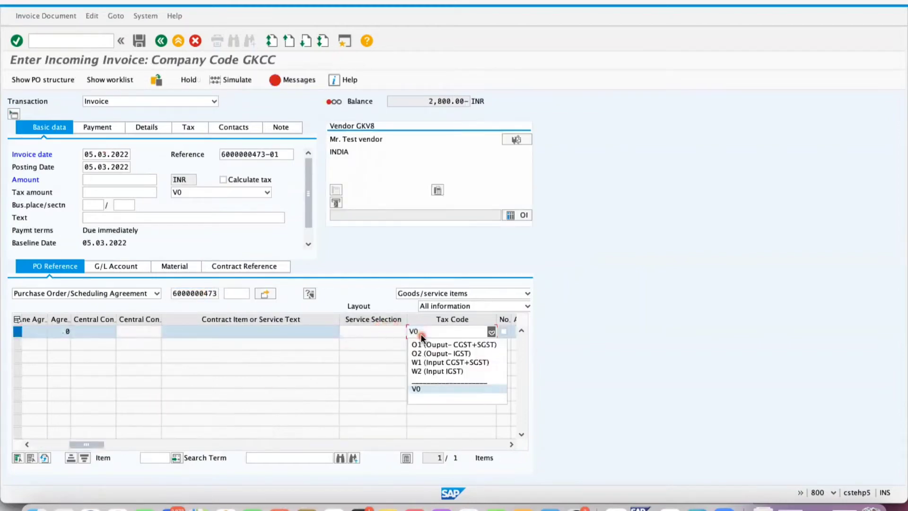
left_click(432, 370)
left_click(43, 445)
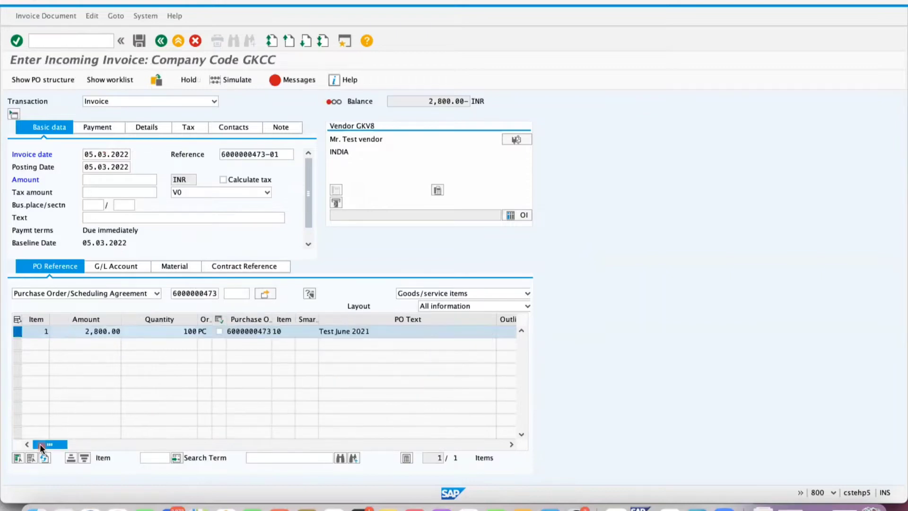
Step: Change the invoice item's amount to 2,900.00
left_click(93, 332)
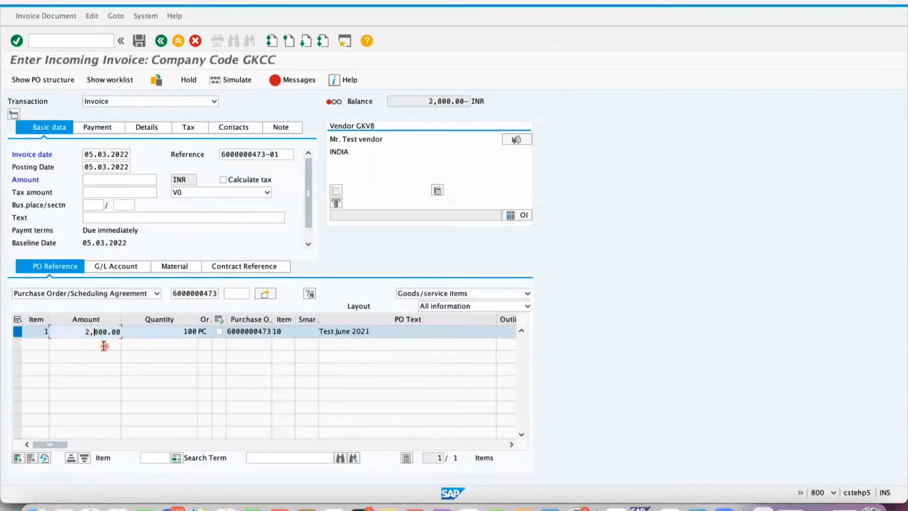
type("9")
key("Delete")
key("Return")
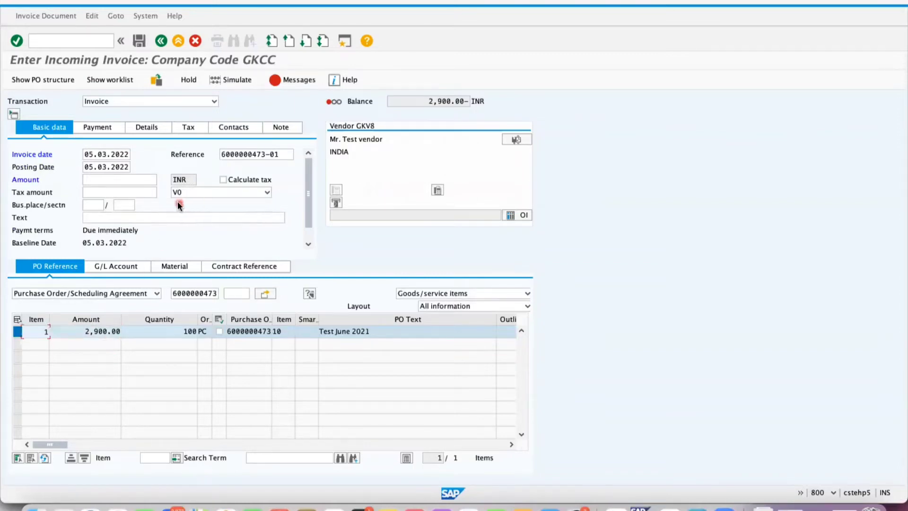
Step: Clear the sales tax code in the basic data and set it back to V0
left_click(209, 192)
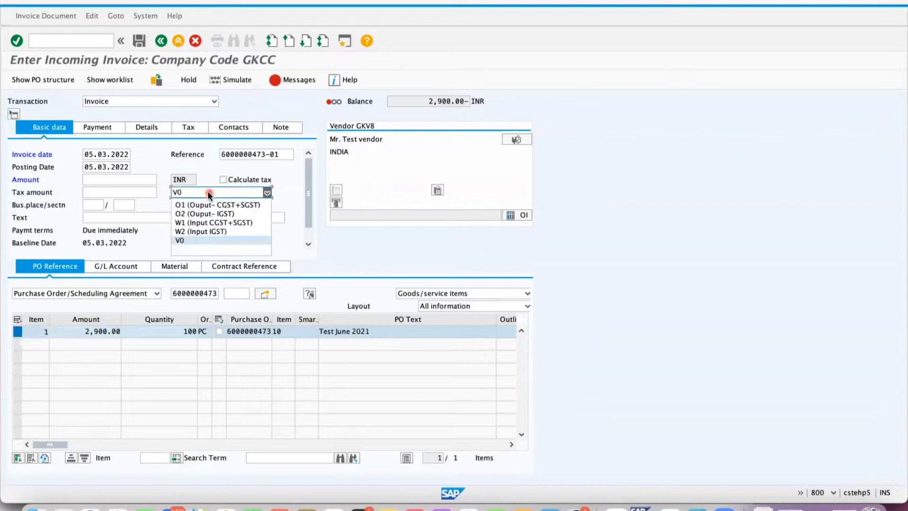
left_click(186, 247)
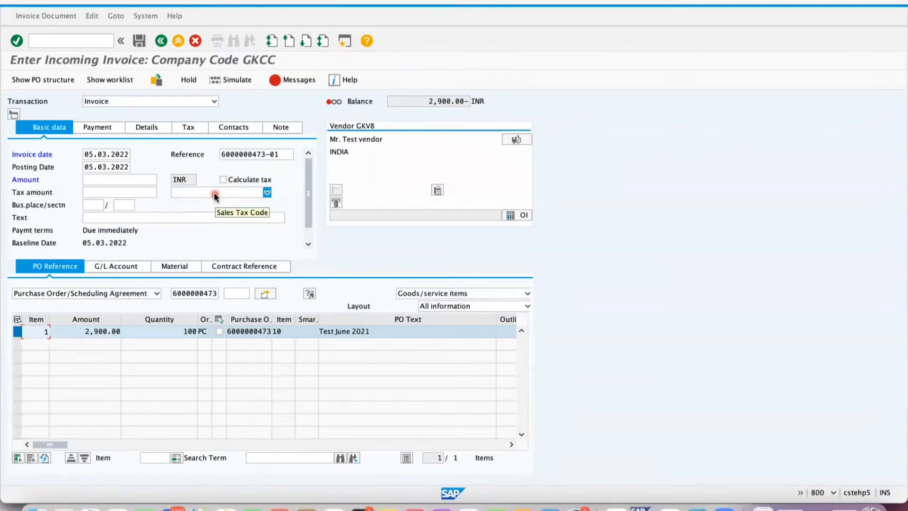
left_click(214, 192)
left_click(197, 242)
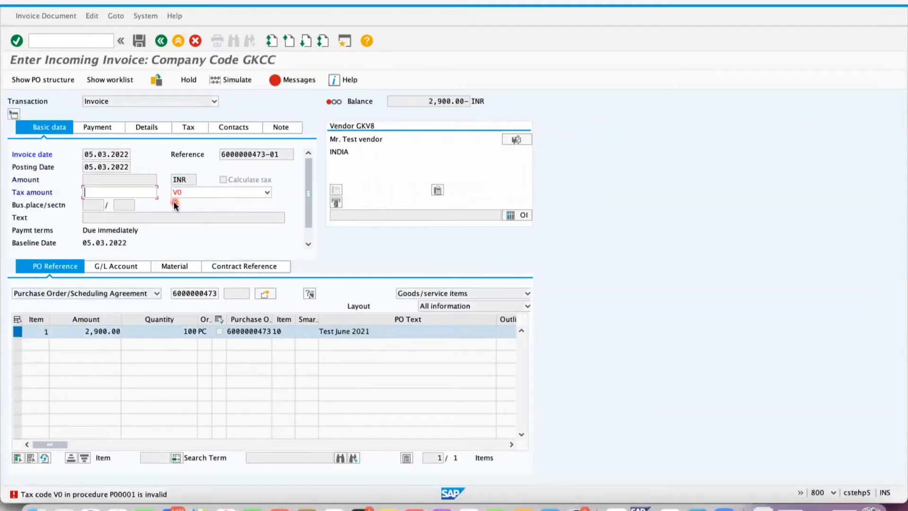
Step: Set the sales tax code in the basic data to W1 (Input CGST+SGST) and turn on automatic tax calculation
left_click(192, 191)
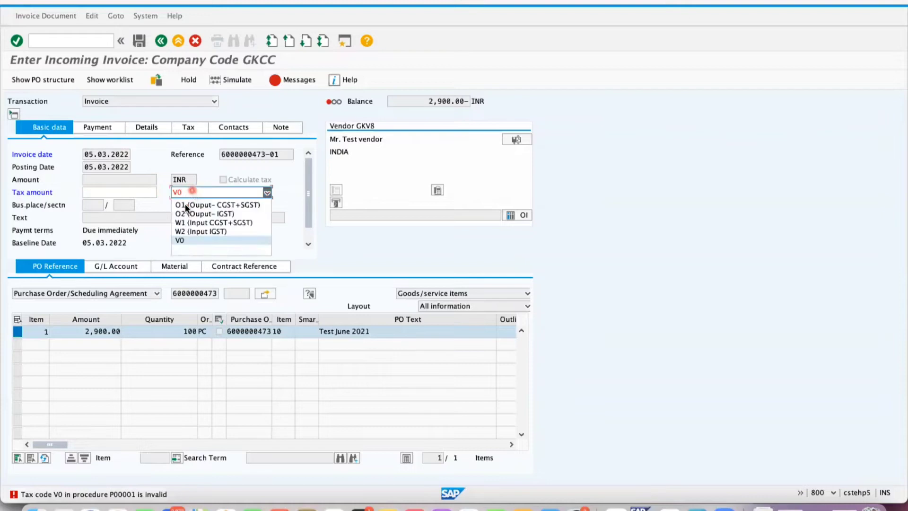
left_click(194, 223)
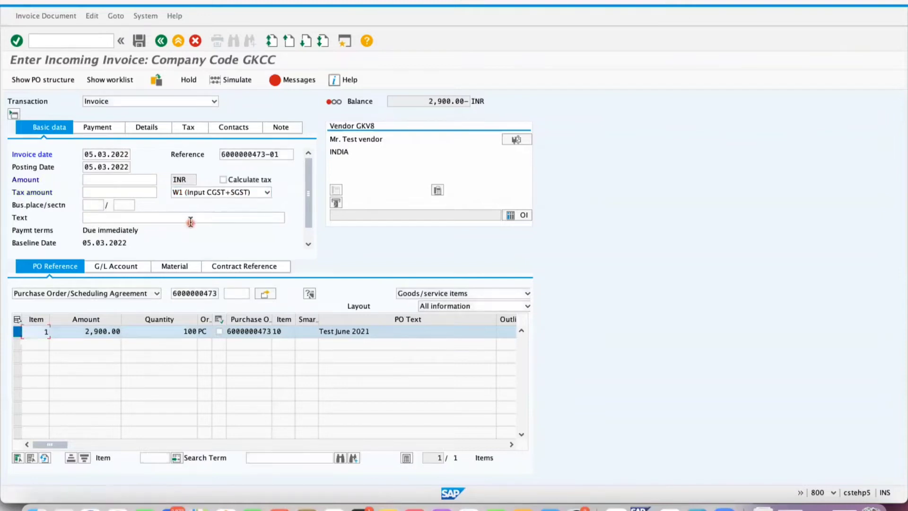
left_click(223, 180)
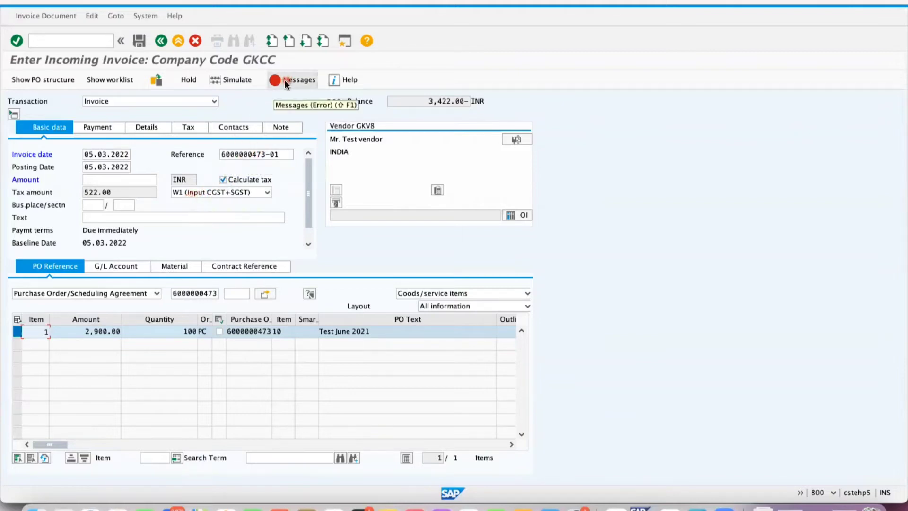
Step: Enter 3,422.00 as the invoice amount in the basic data and review the invoice's verification messages
left_click(143, 179)
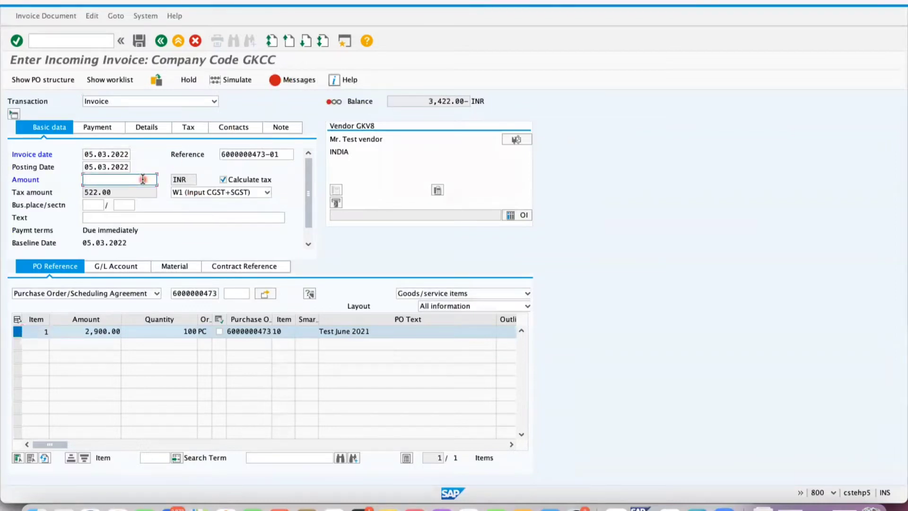
type("3422")
key("Return")
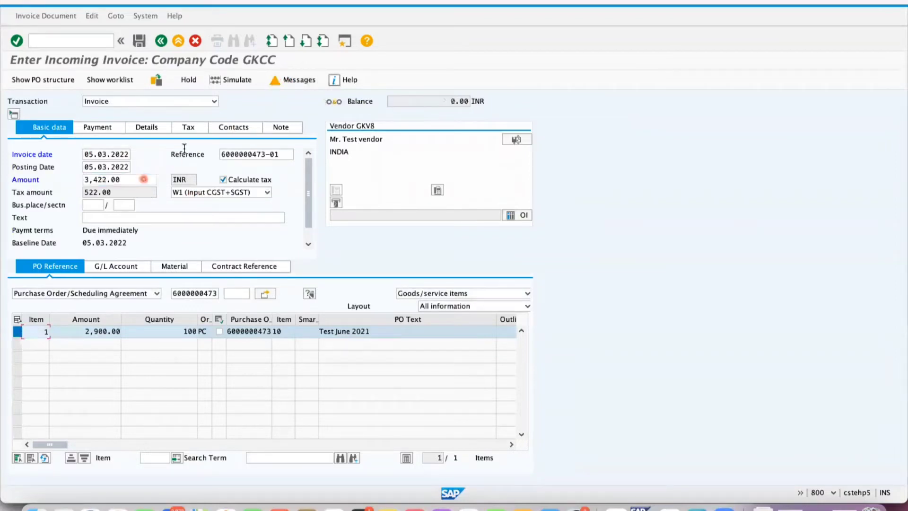
left_click(296, 82)
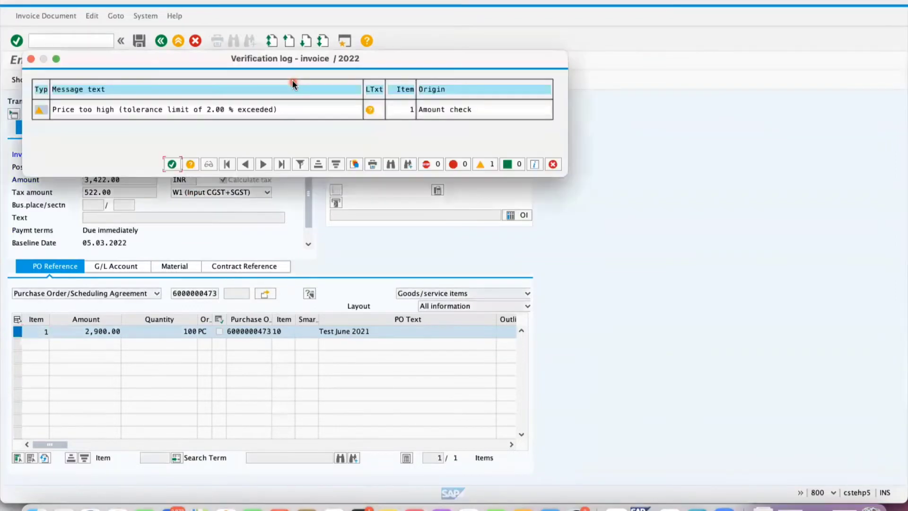
left_click(172, 164)
Step: Clear the invoice amount and the sales tax code in the basic data, checking the tax code of the invoice item
left_click(132, 179)
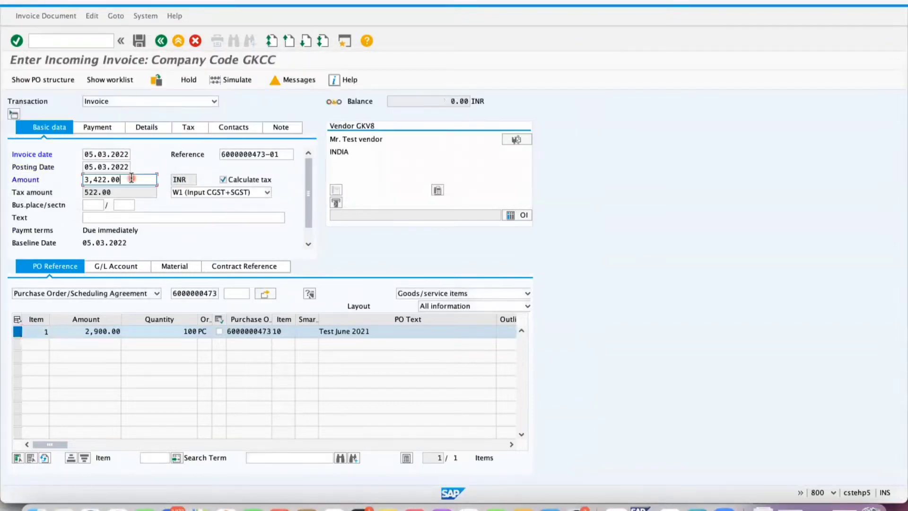
double_click(132, 178)
key("BackSpace")
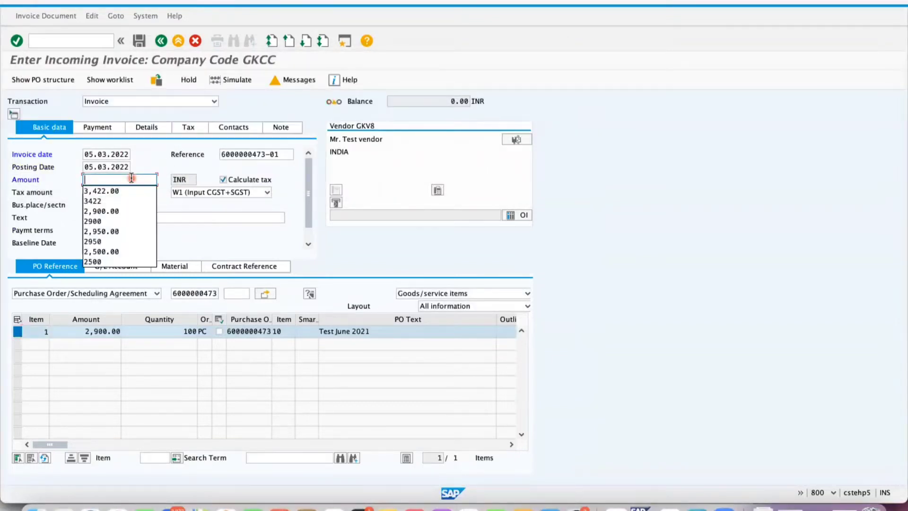
left_click(243, 191)
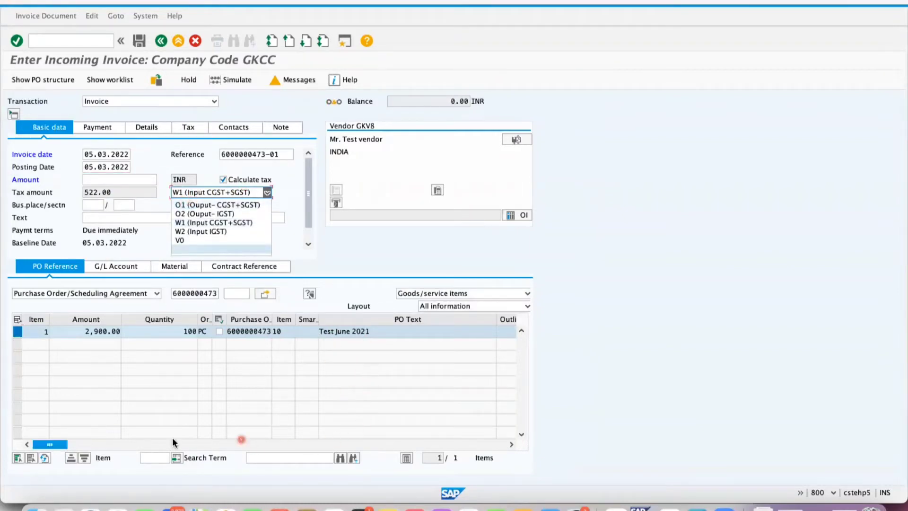
left_click(95, 444)
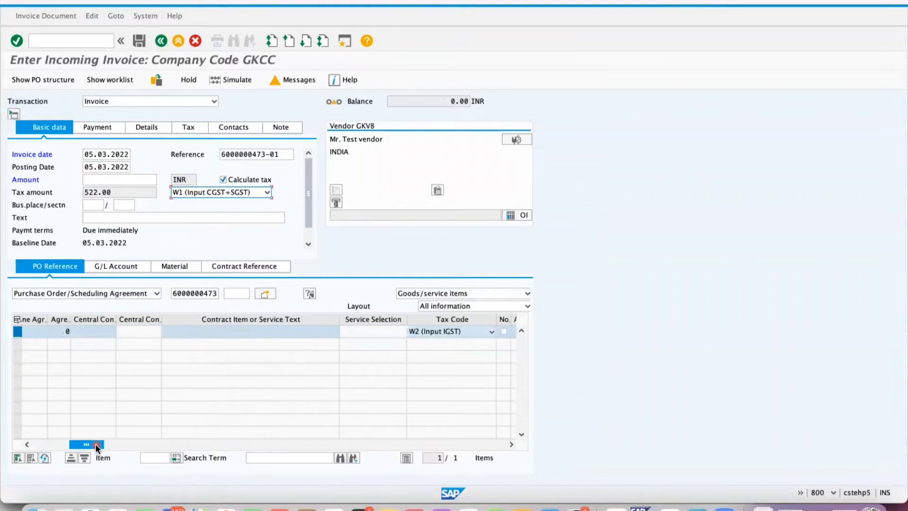
left_click(231, 191)
left_click(203, 246)
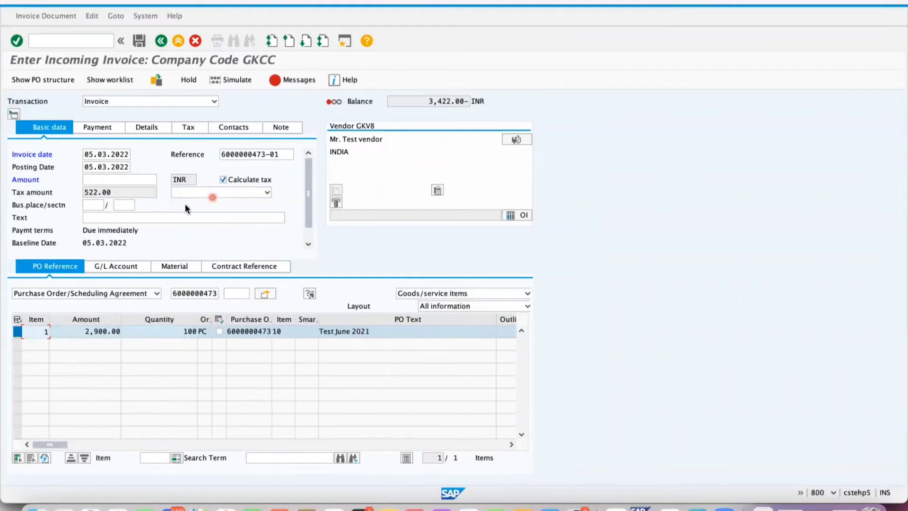
Step: Set the basic data tax code back to W1 (Input CGST+SGST) and enter an invoice amount of 3,422.00 again
left_click(224, 179)
left_click(224, 179)
left_click(94, 443)
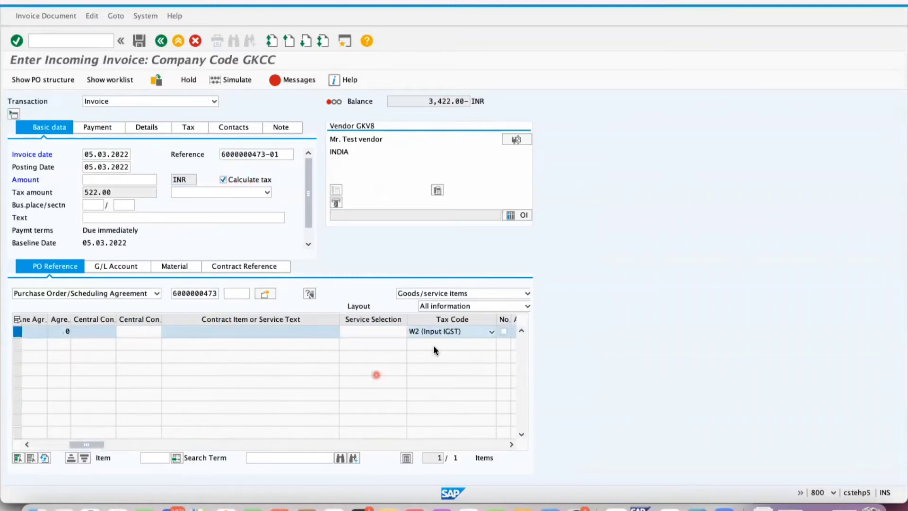
left_click(216, 191)
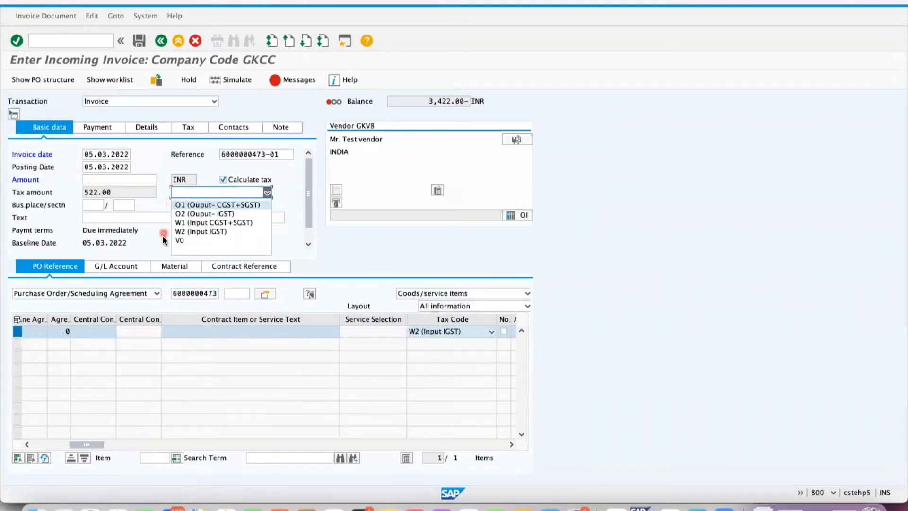
left_click(184, 223)
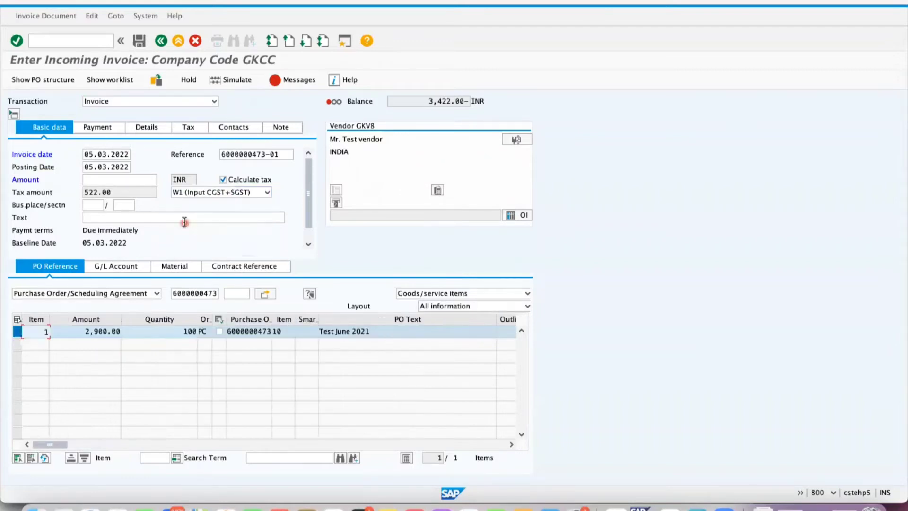
left_click(139, 179)
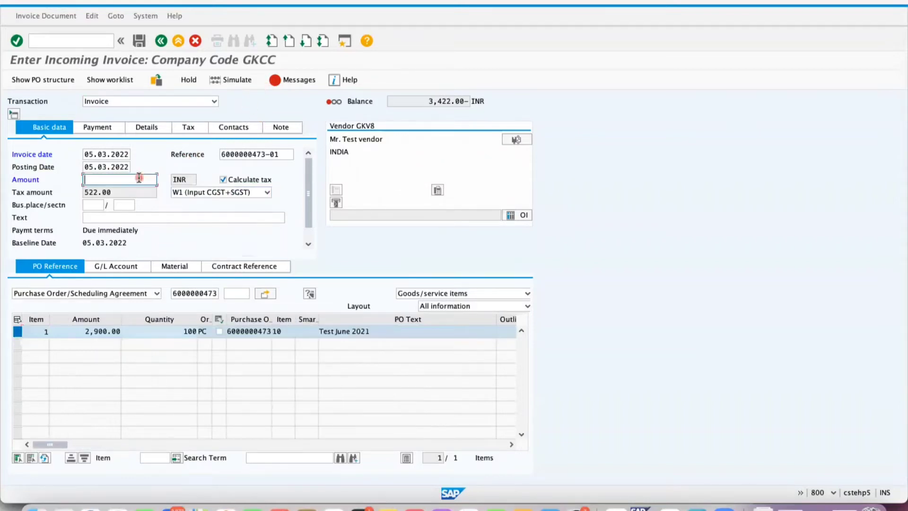
type("3422")
key("Return")
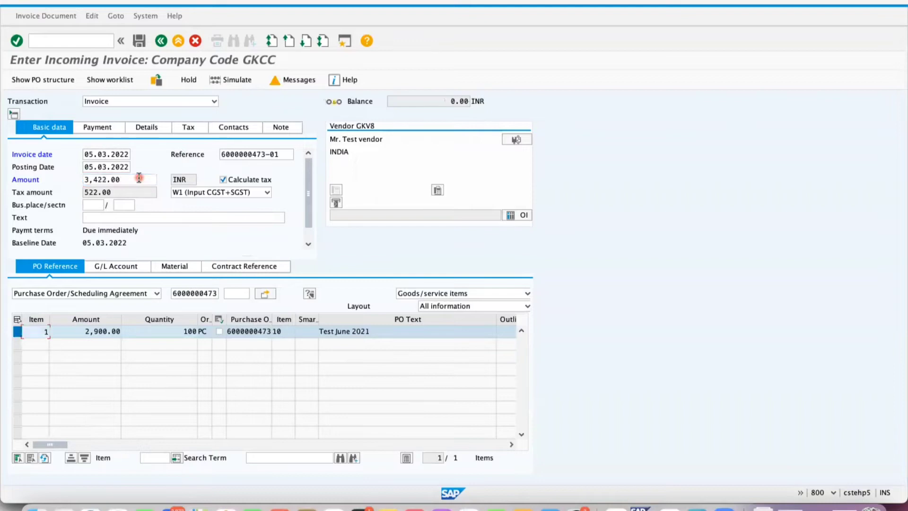
Step: Leave the sales tax code in the basic data blank and turn off automatic tax calculation
left_click(233, 192)
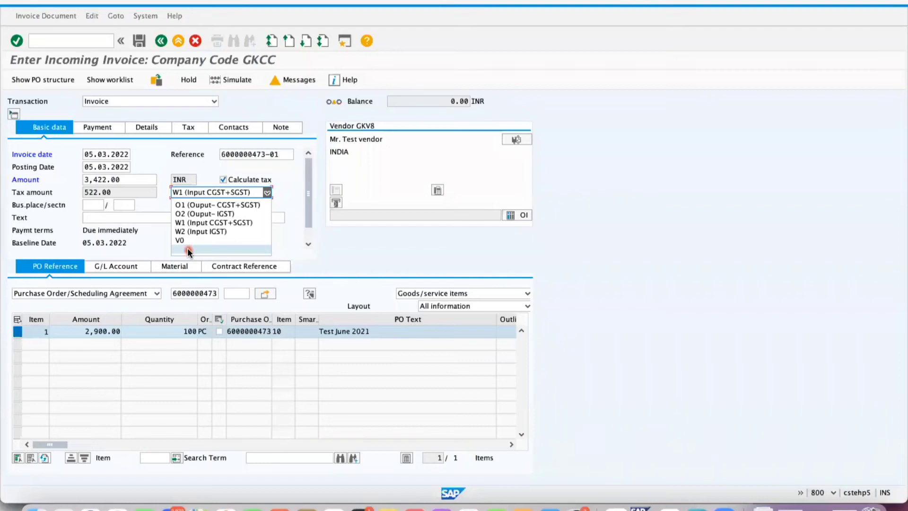
left_click(188, 247)
left_click(225, 180)
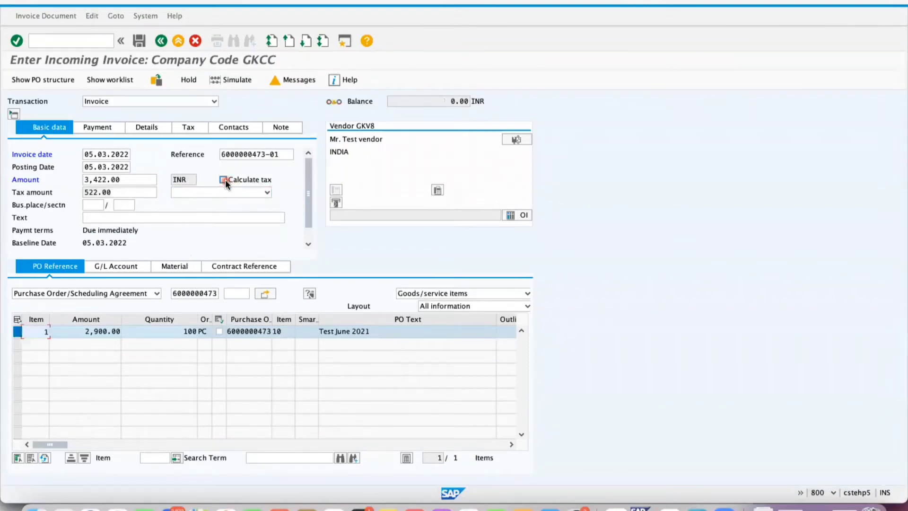
left_click(108, 445)
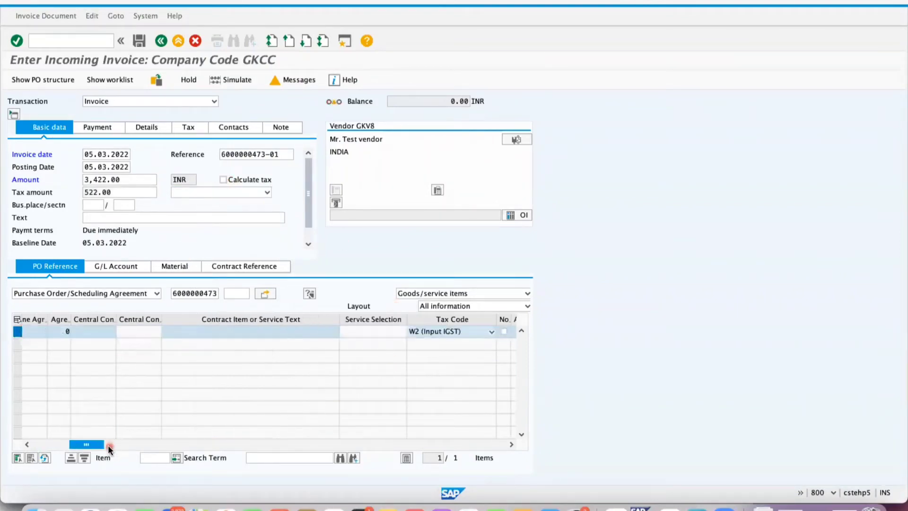
left_click(45, 444)
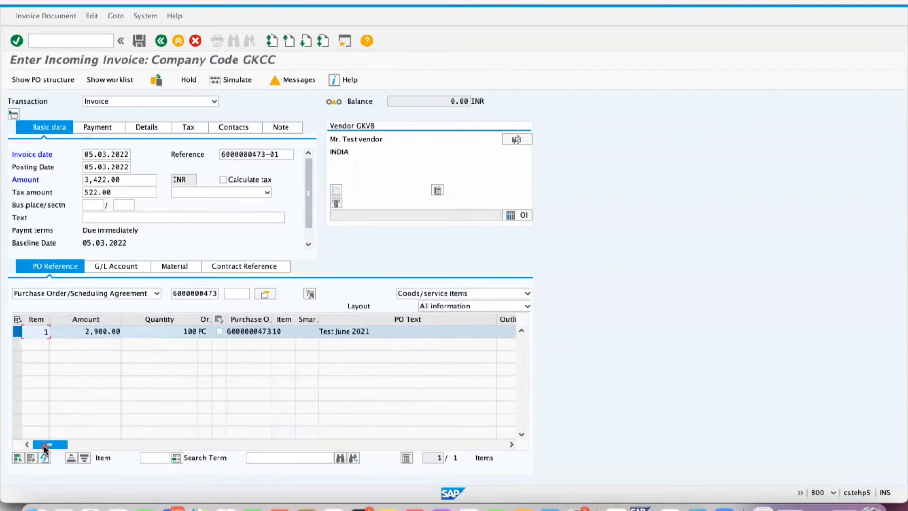
left_click(229, 193)
left_click(189, 252)
left_click(83, 444)
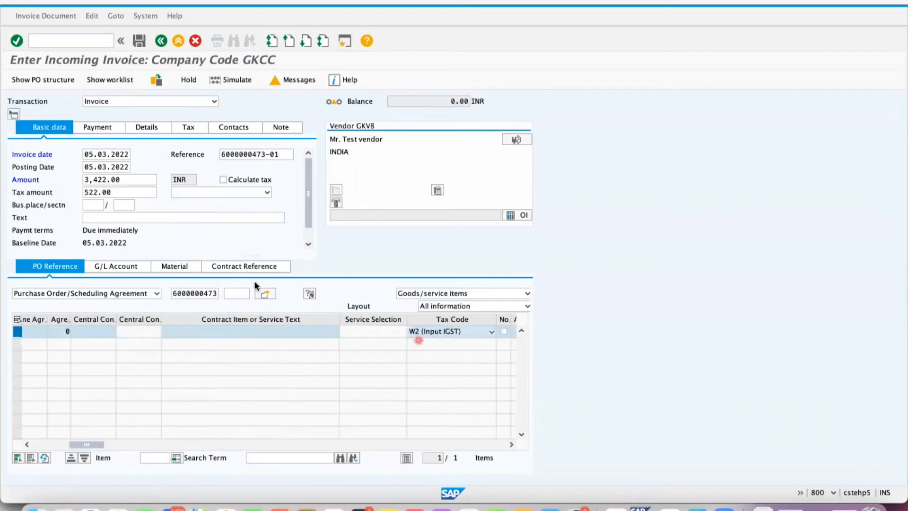
Step: Re-enter the invoice amount as 3,422.00 with automatic tax calculation turned on and no tax code in the basic data
left_click(136, 180)
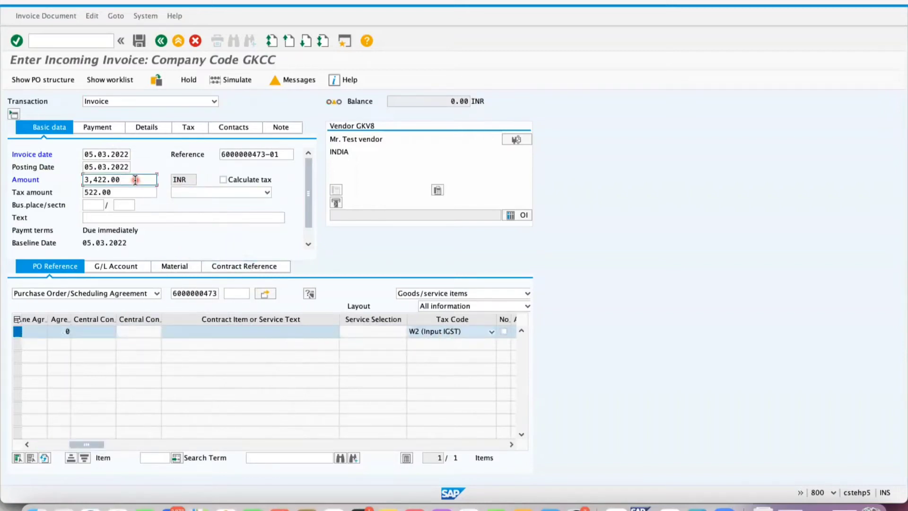
double_click(135, 180)
key("BackSpace")
key("Return")
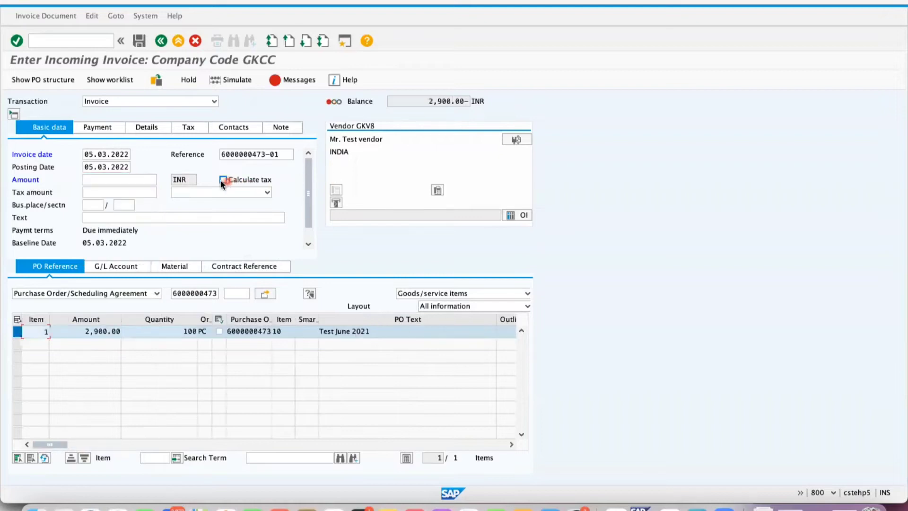
left_click(222, 180)
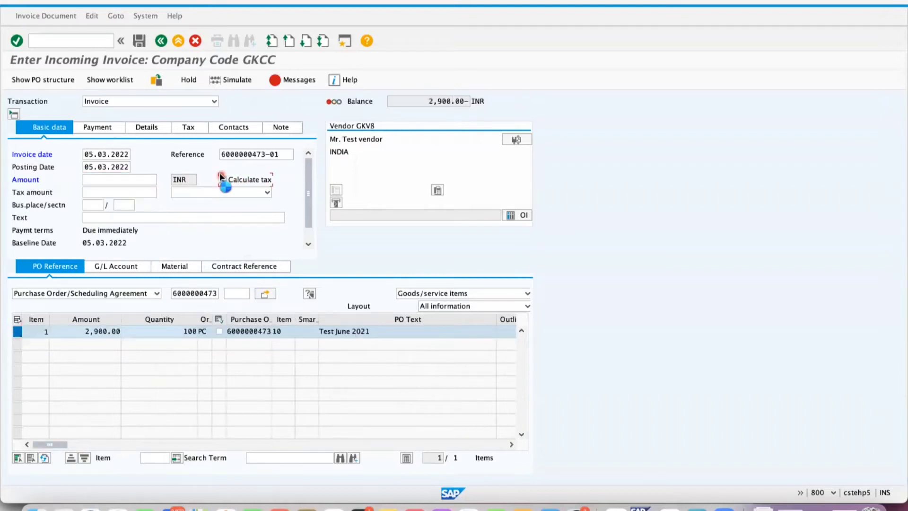
left_click(130, 183)
type("3422")
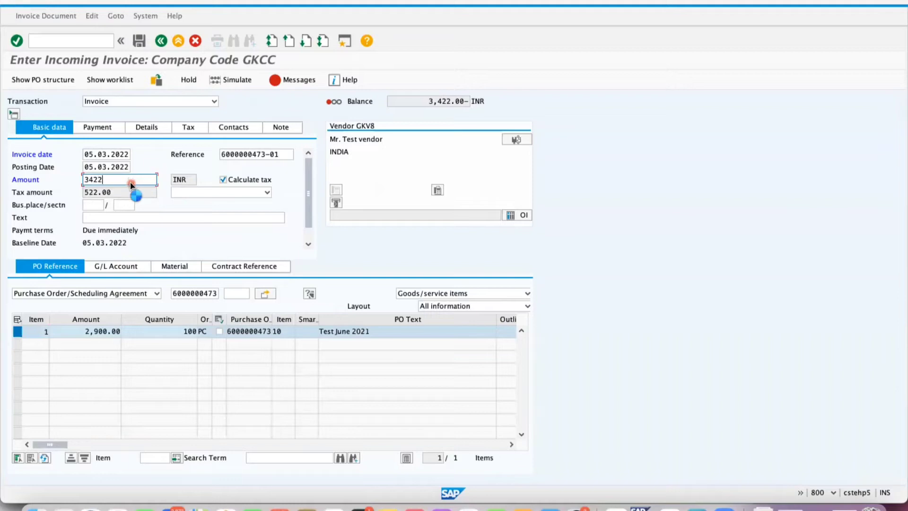
key("Return")
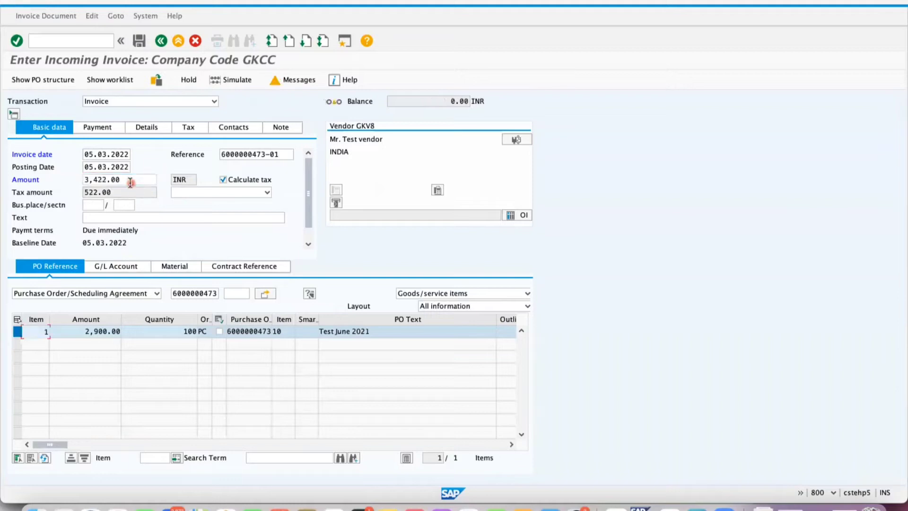
Step: Review the price variance message in the verification log and the payment block in the invoice's payment data
left_click(300, 80)
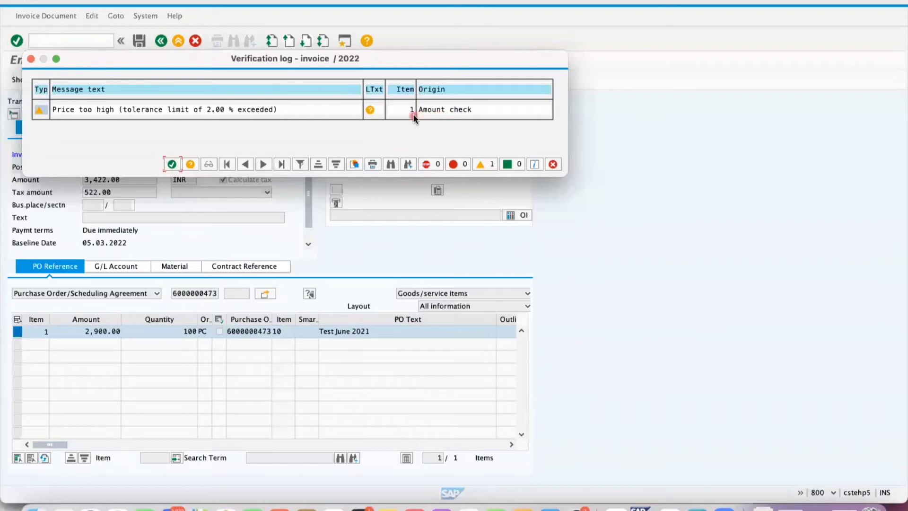
left_click(171, 164)
left_click(148, 128)
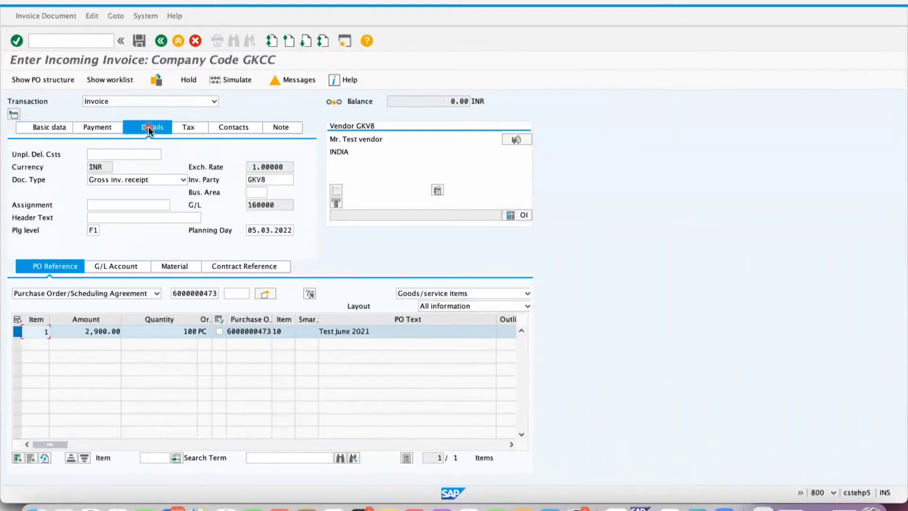
left_click(105, 129)
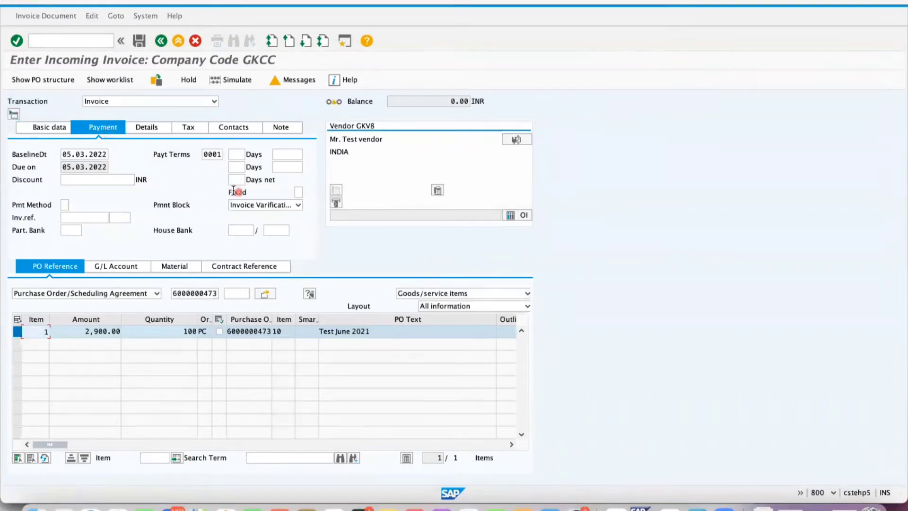
left_click(247, 205)
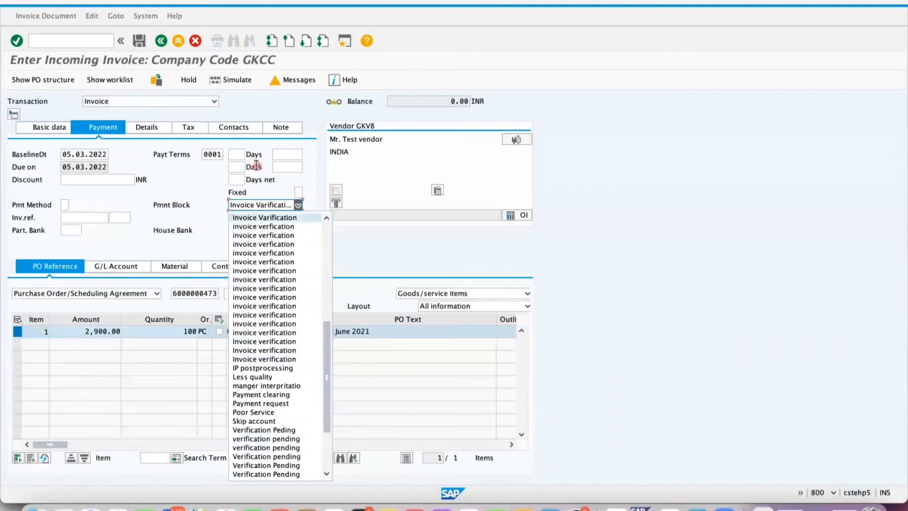
left_click(194, 192)
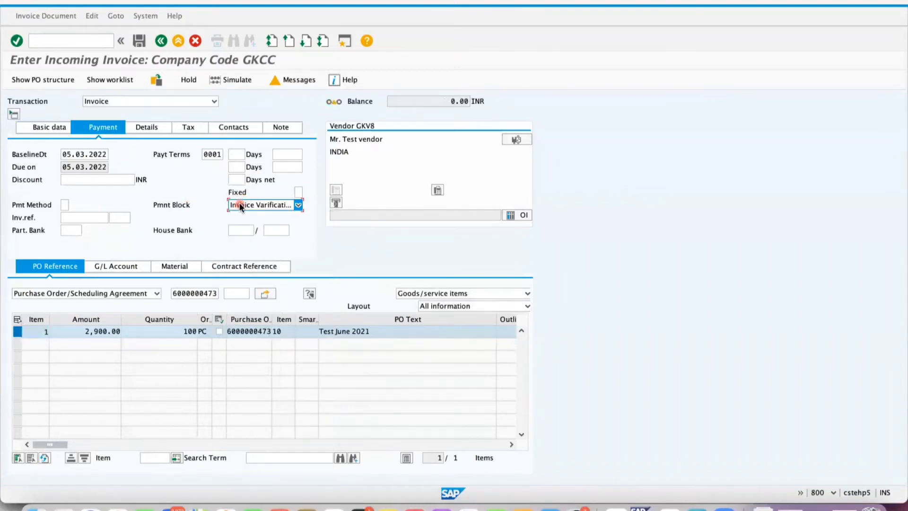
left_click(47, 128)
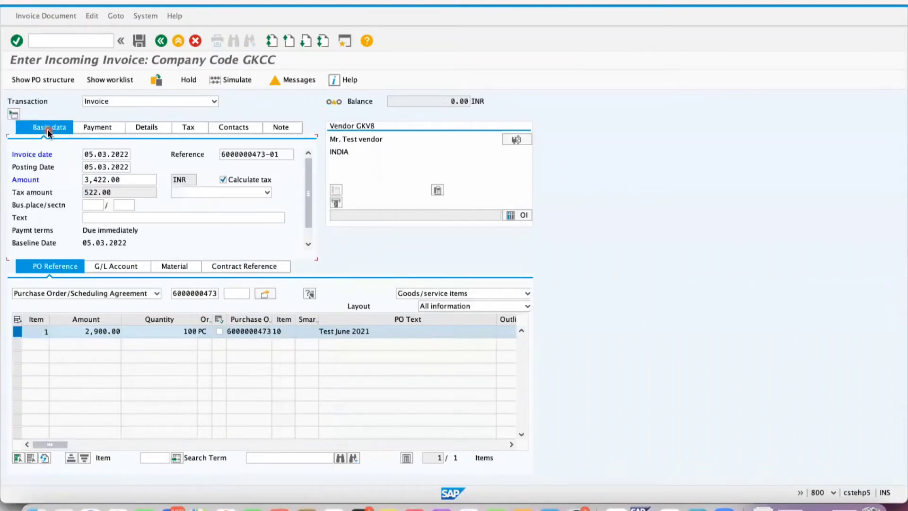
Step: Change the amount of the invoice item to 2,800.00
left_click(94, 331)
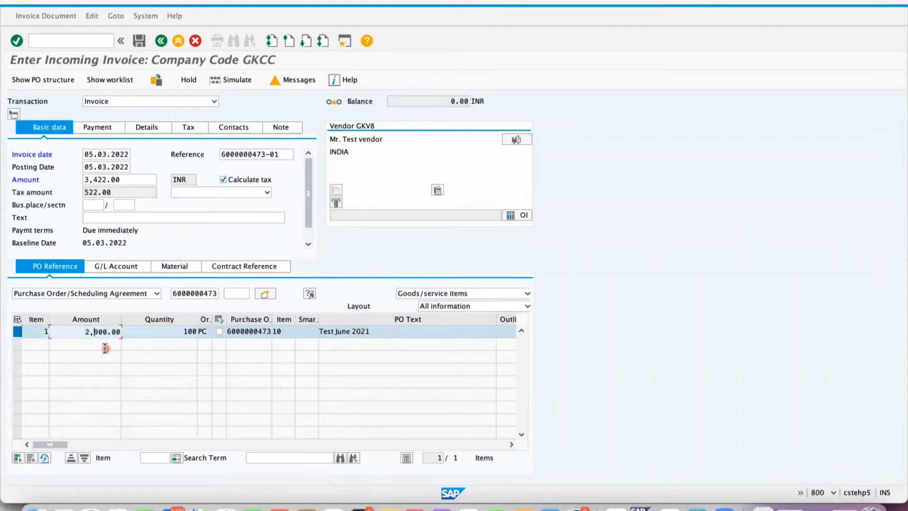
key("Delete")
type("8")
key("Return")
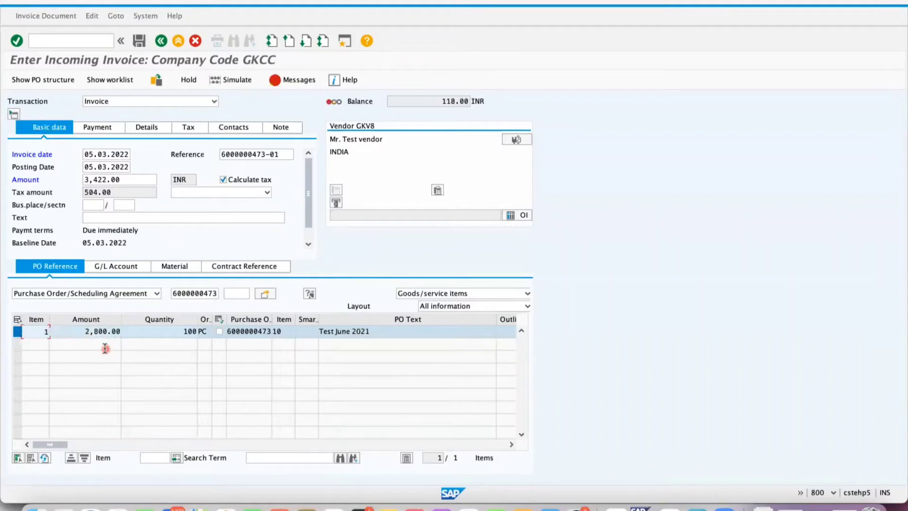
Step: Replace the invoice amount in the basic data with 3,304.00 INR
left_click(223, 180)
left_click(130, 180)
double_click(130, 180)
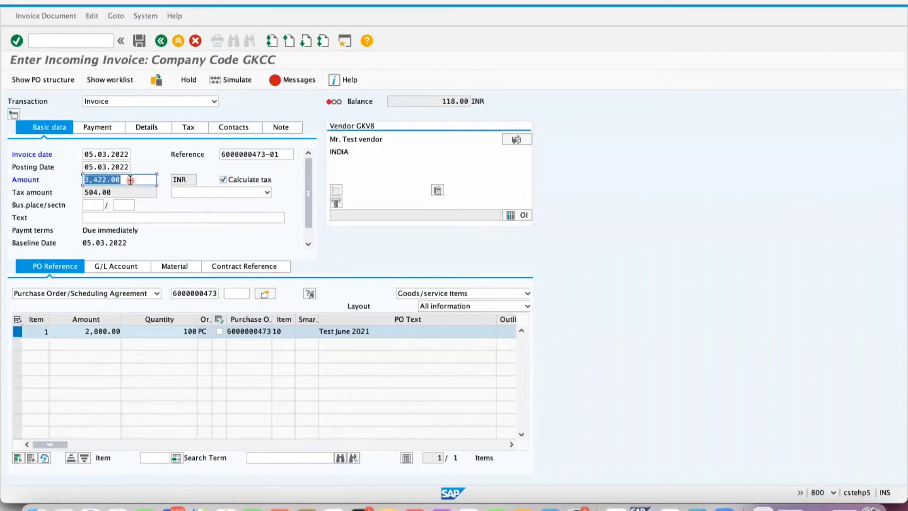
key("BackSpace")
key("Return")
left_click(130, 179)
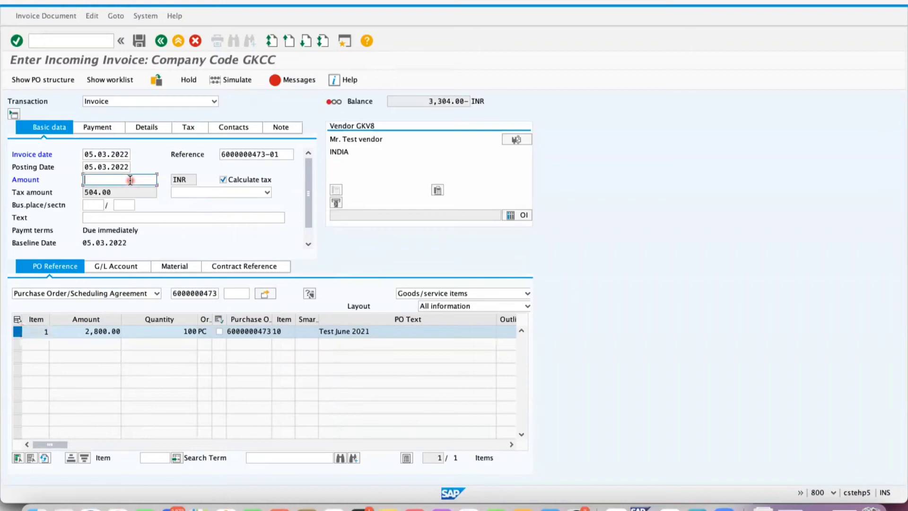
type("3304")
key("Return")
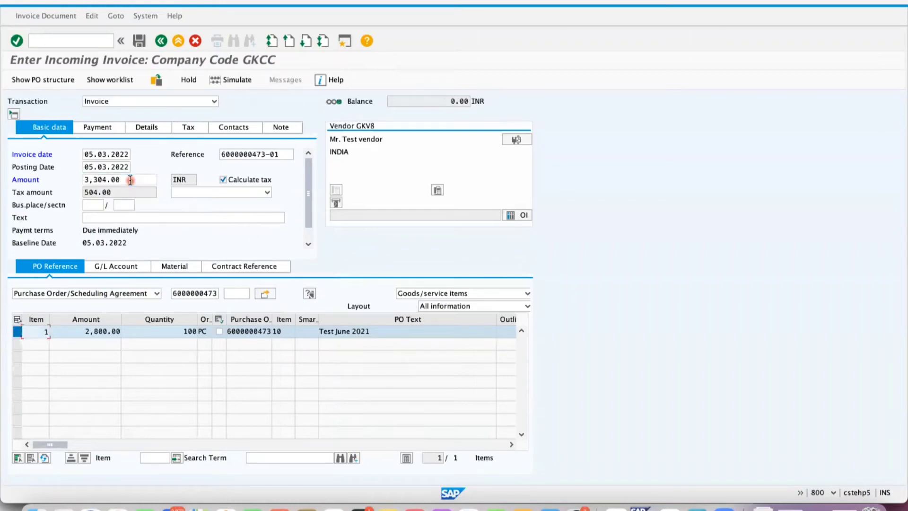
Step: Check the messages and payment block of the invoice, and simulate its posting to review the account lines
left_click(283, 81)
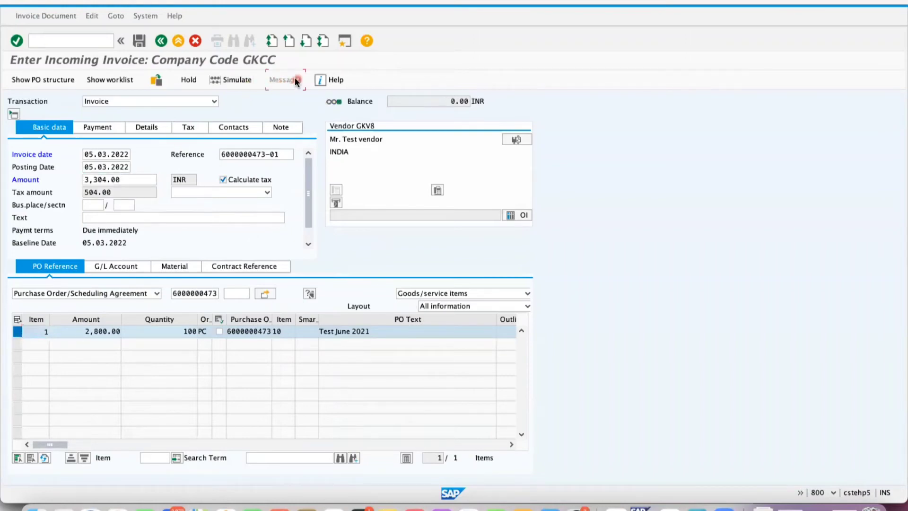
left_click(107, 130)
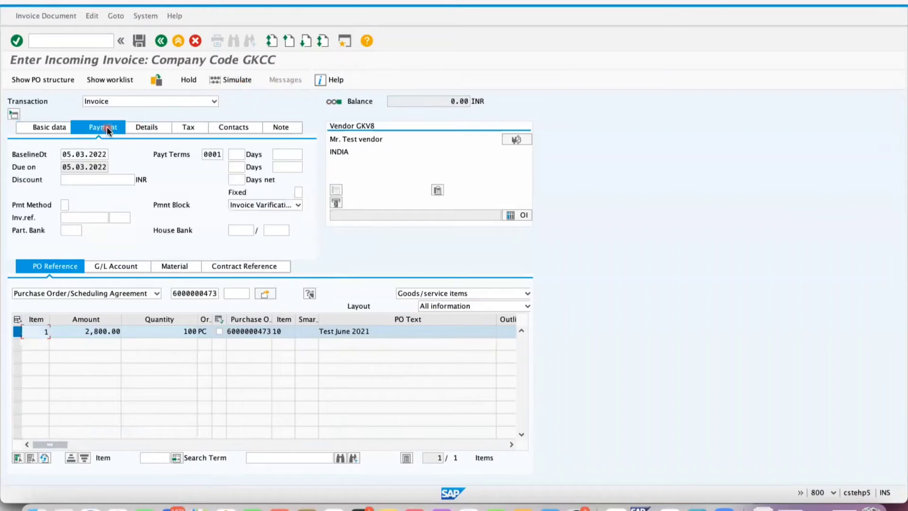
left_click(52, 128)
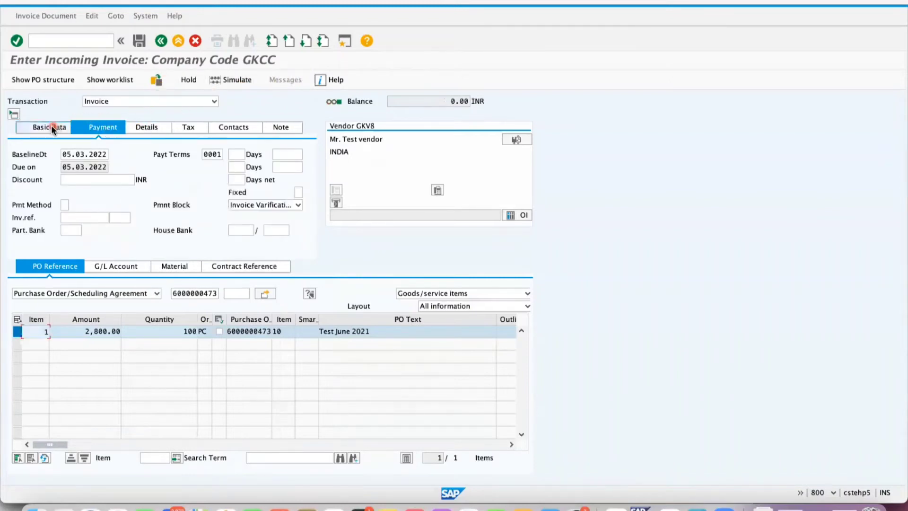
left_click(234, 80)
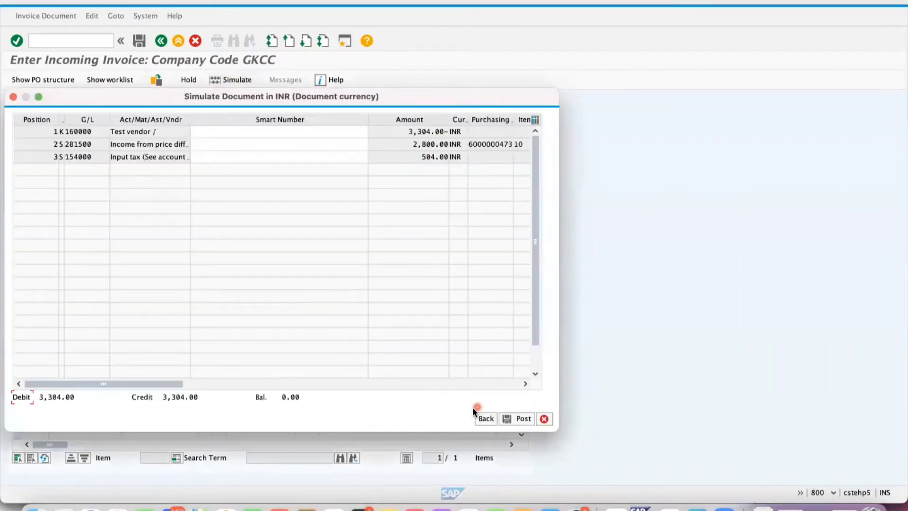
left_click(485, 419)
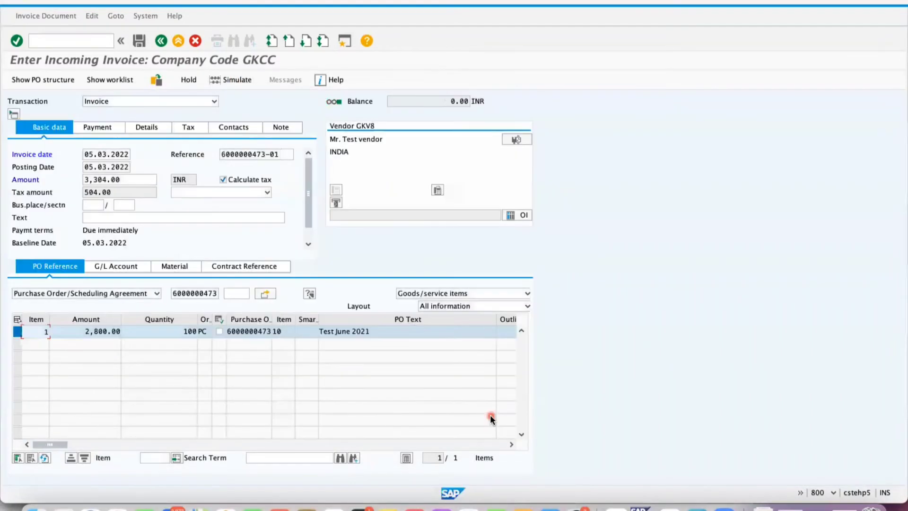
Step: Recheck the payment block in the payment data and post the invoice
left_click(100, 129)
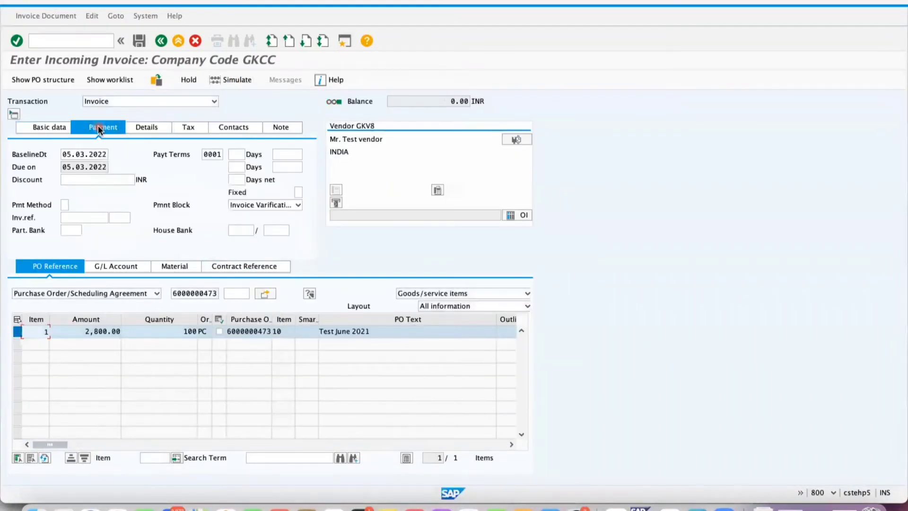
left_click(58, 129)
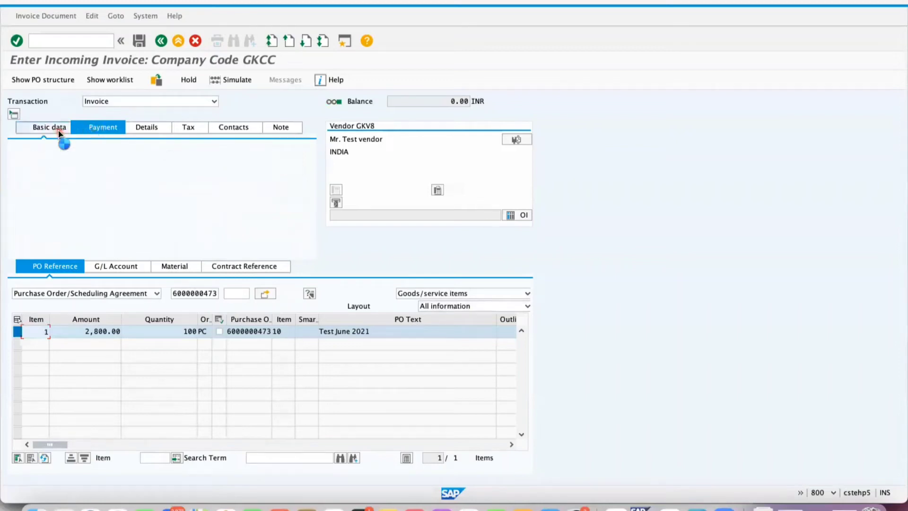
left_click(118, 129)
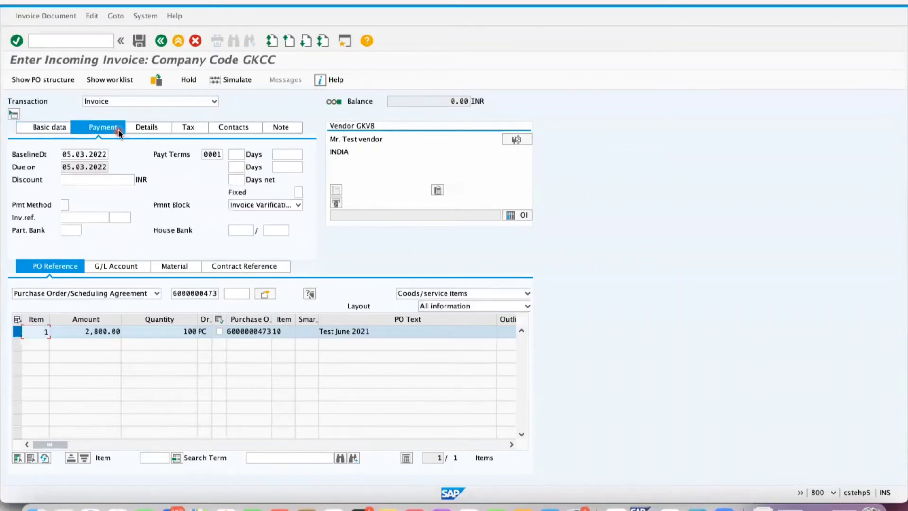
left_click(139, 41)
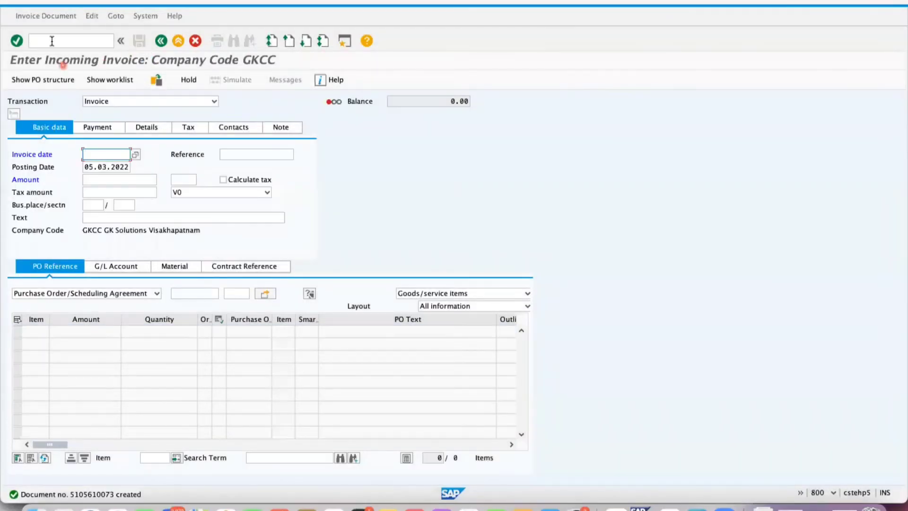
Step: Display the posted invoice document and review its basic data and payment data
left_click(45, 16)
left_click(42, 29)
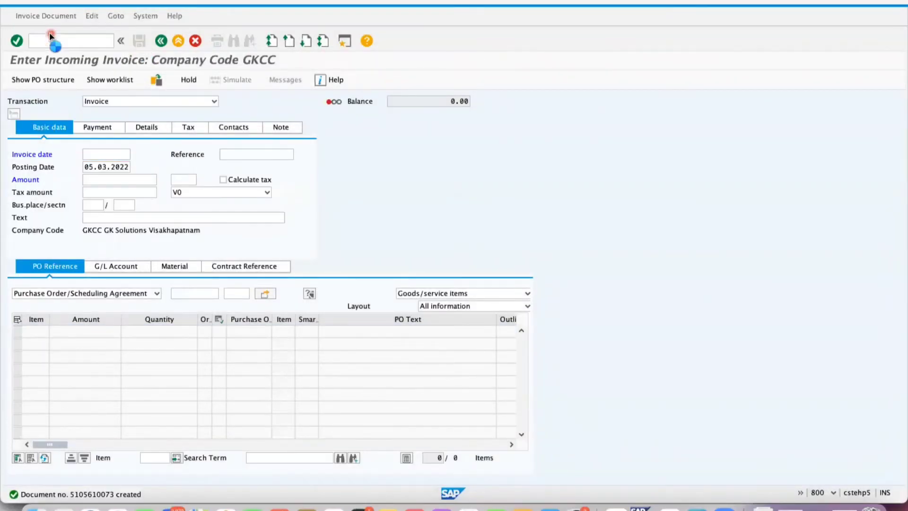
left_click(100, 127)
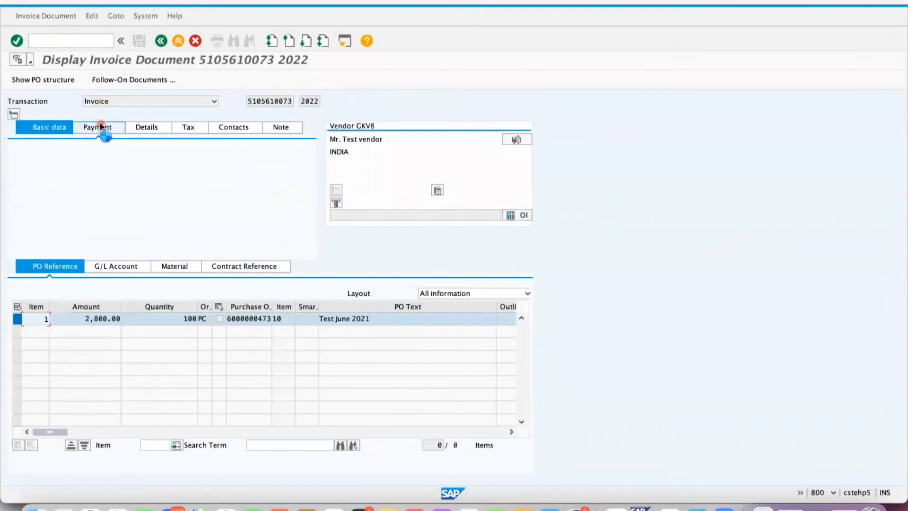
left_click(71, 129)
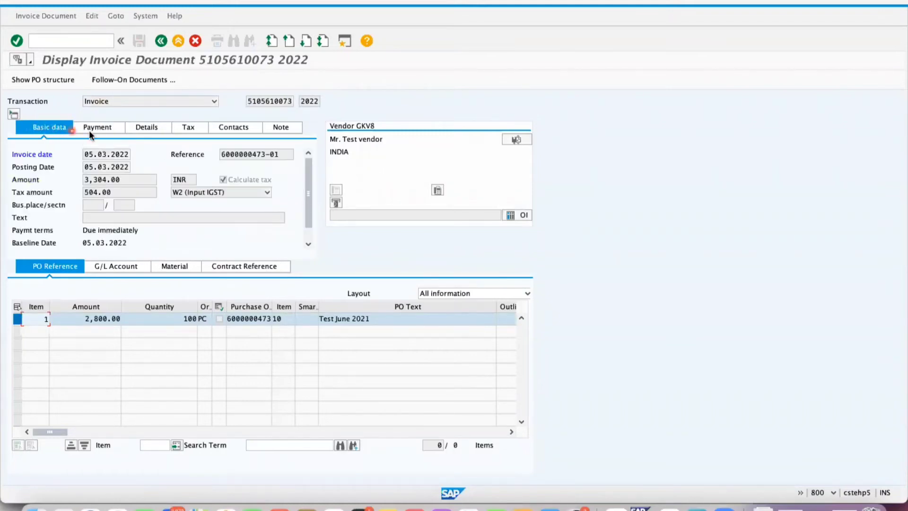
left_click(96, 127)
Step: Browse the available payment block reasons of the posted invoice without selecting another one
left_click(255, 205)
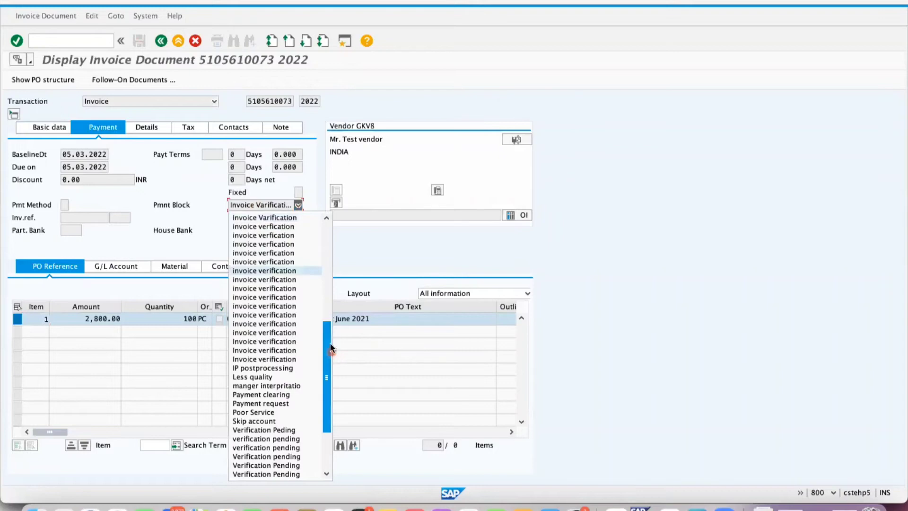
left_click_drag(331, 348, 331, 330)
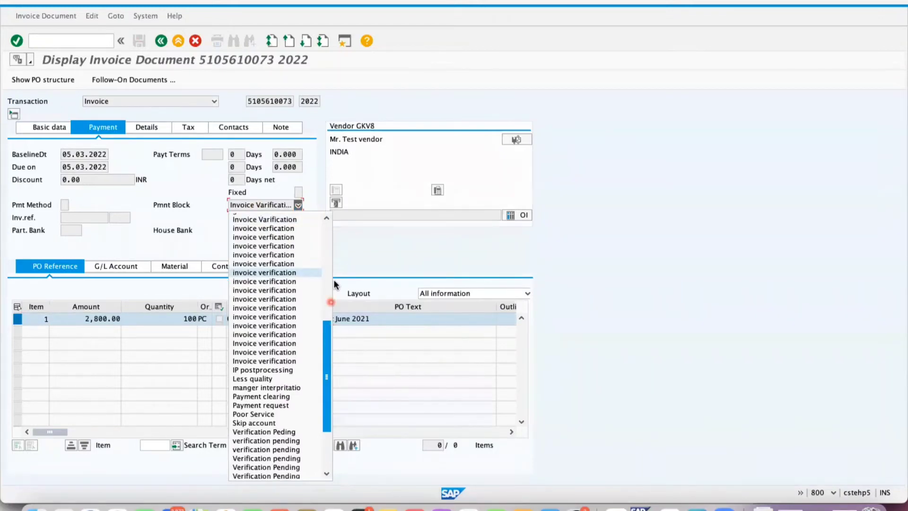
left_click_drag(330, 347, 330, 229)
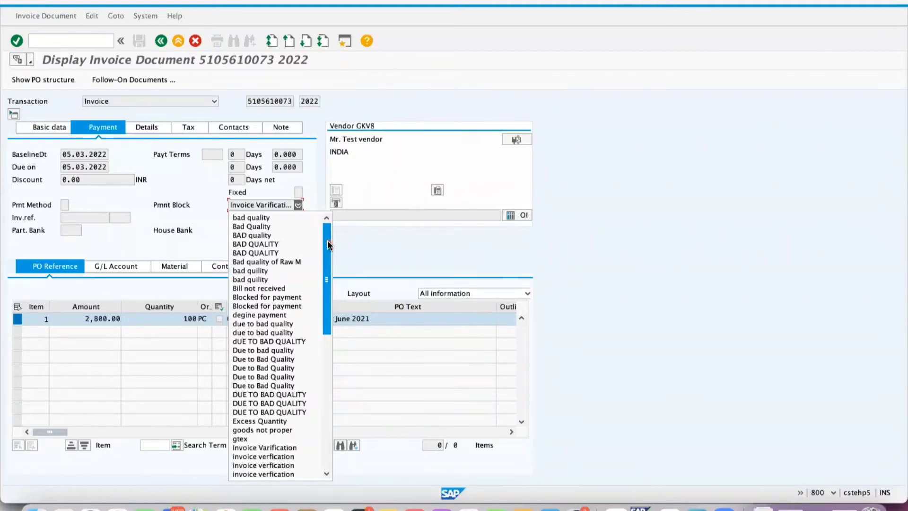
left_click_drag(330, 244, 338, 212)
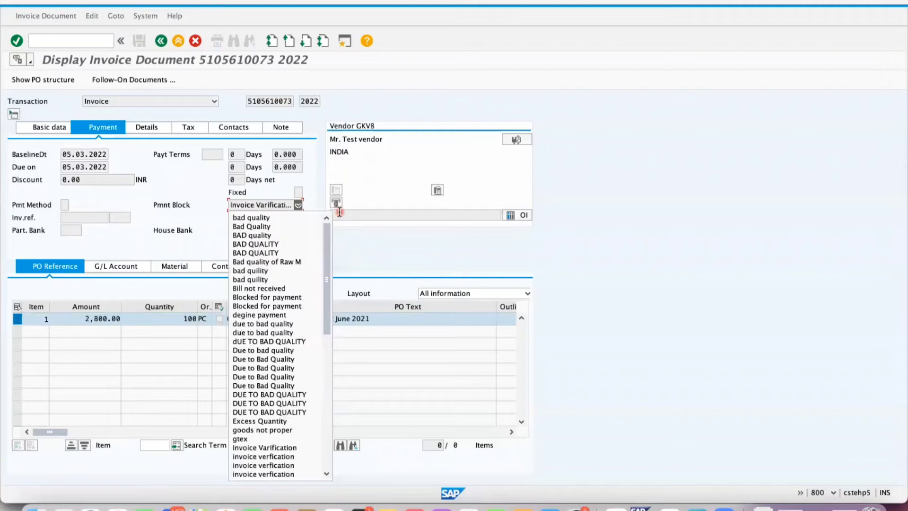
left_click(382, 261)
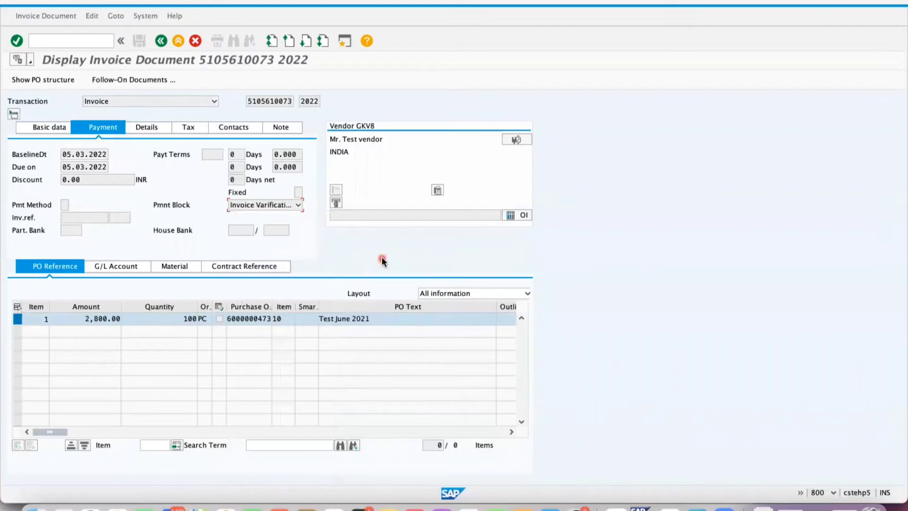
Step: Cancel the posted invoice document in transaction MR8M with reversal reason 01
left_click(71, 44)
type("/NMR8M")
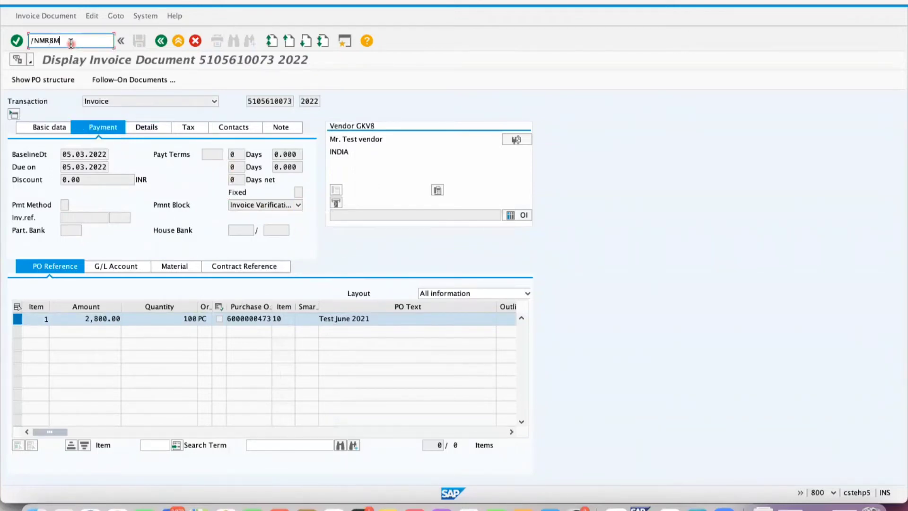
key("Return")
key("Tab")
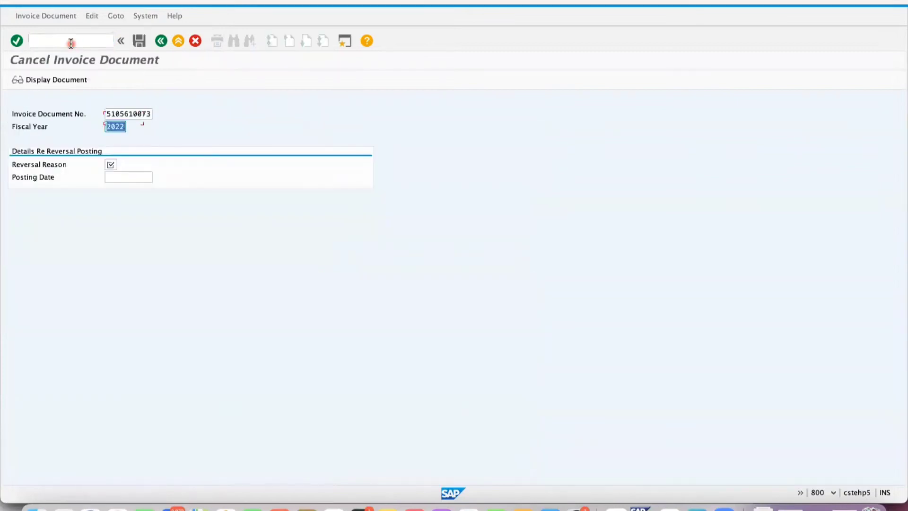
key("Tab")
type("01")
key("Return")
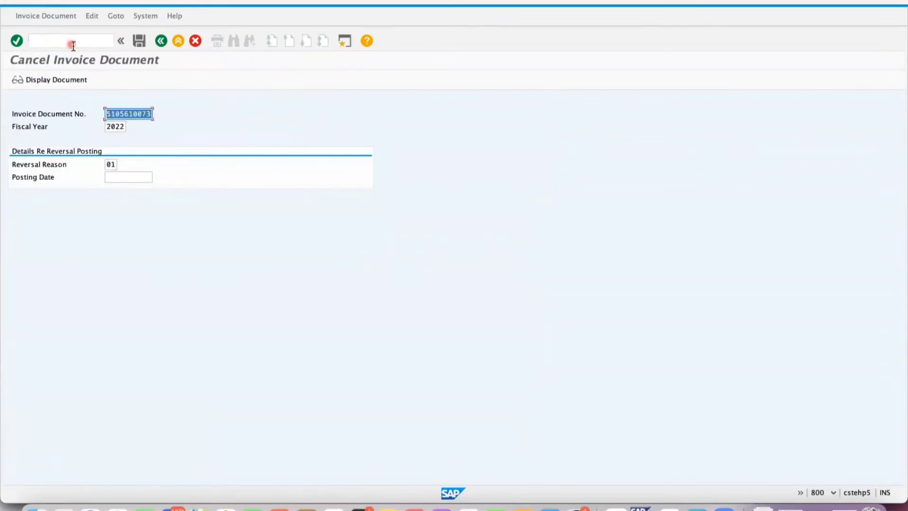
left_click(140, 41)
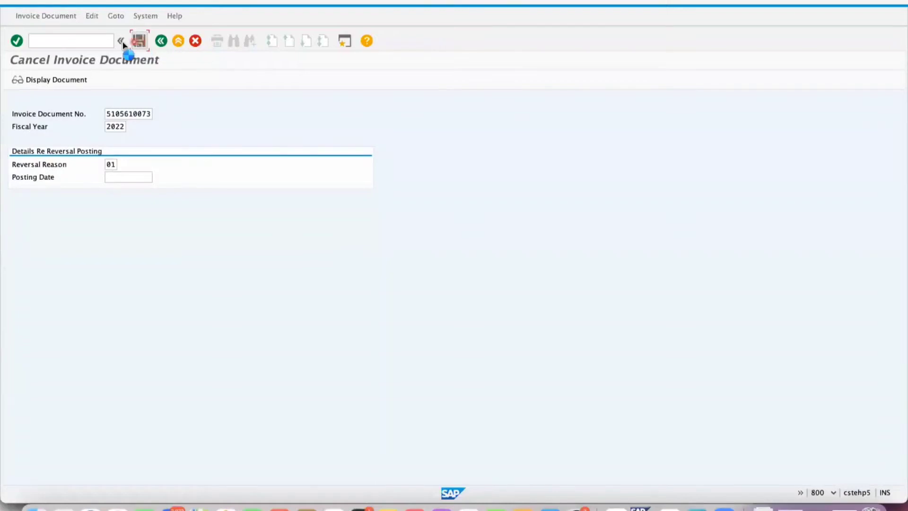
Step: Start a new MIRO invoice dated 05.03.2022 and enter the purchase order number with suffix -02 as the reference
left_click(71, 41)
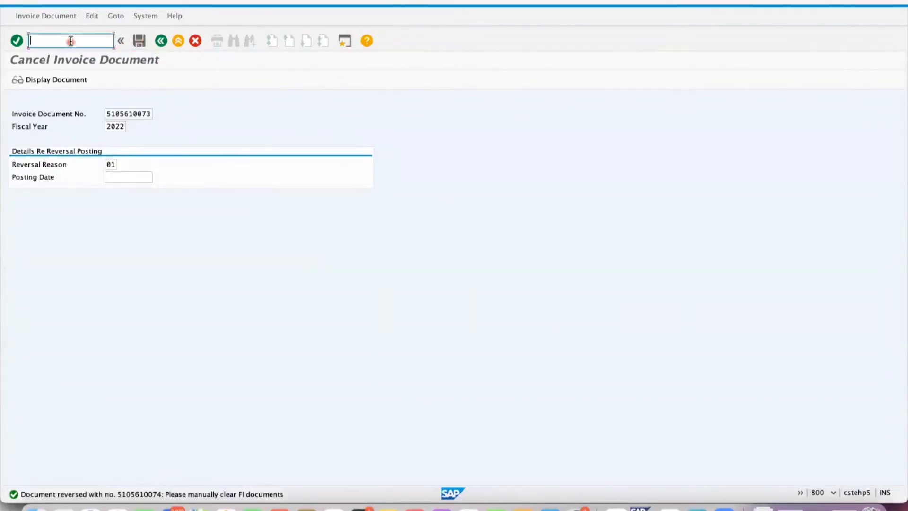
type("/NMIRO")
key("Return")
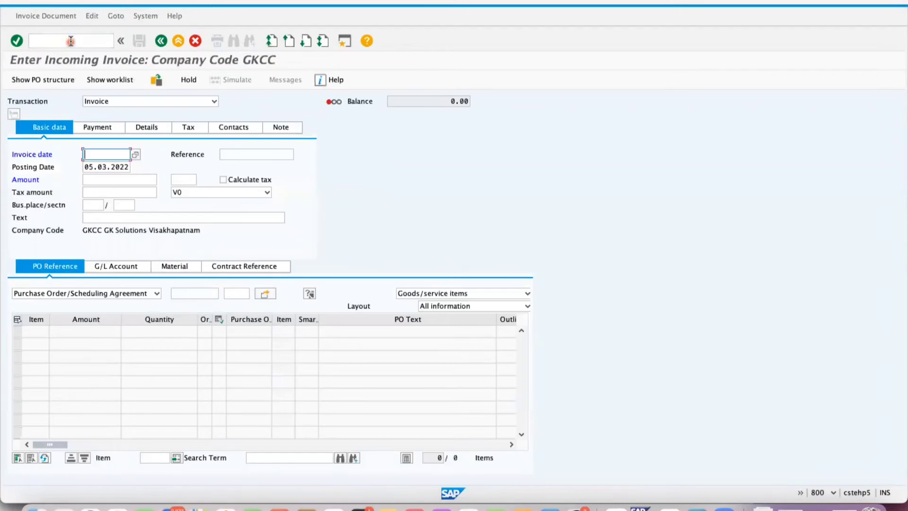
left_click(104, 175)
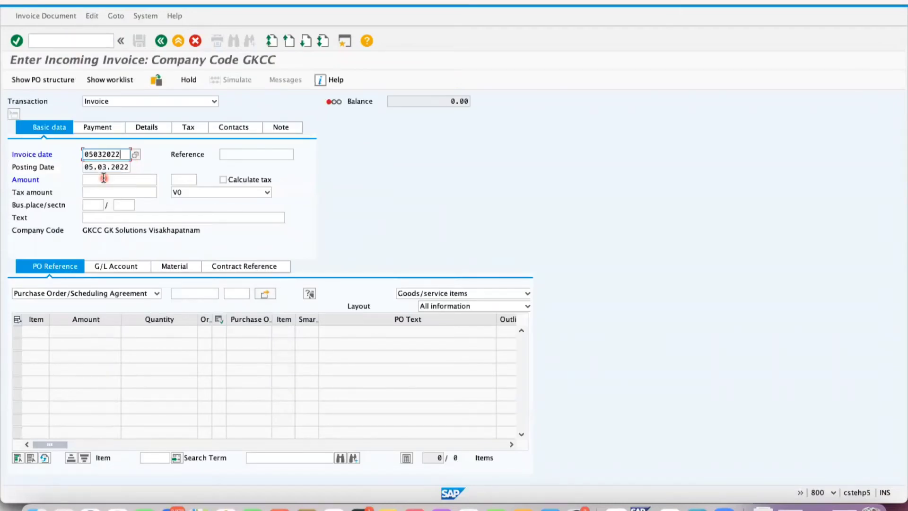
left_click(269, 157)
left_click(265, 164)
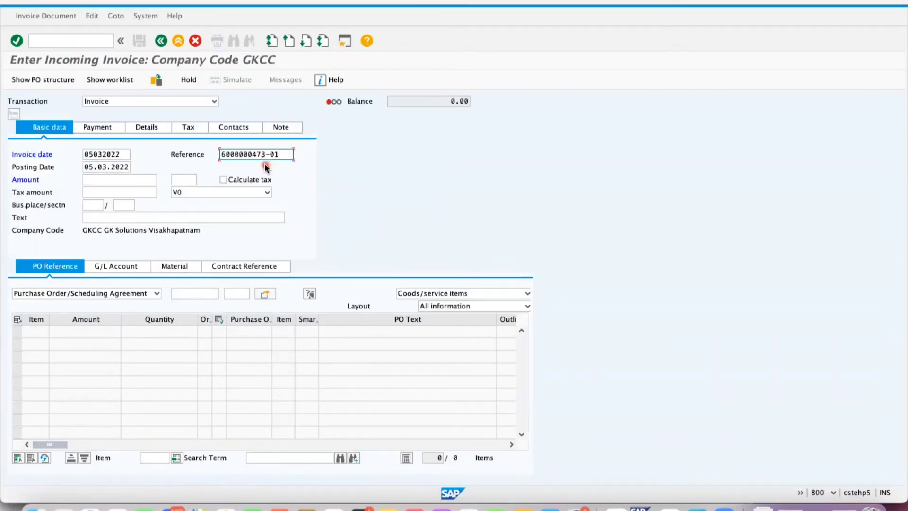
key("BackSpace")
type("2")
key("Return")
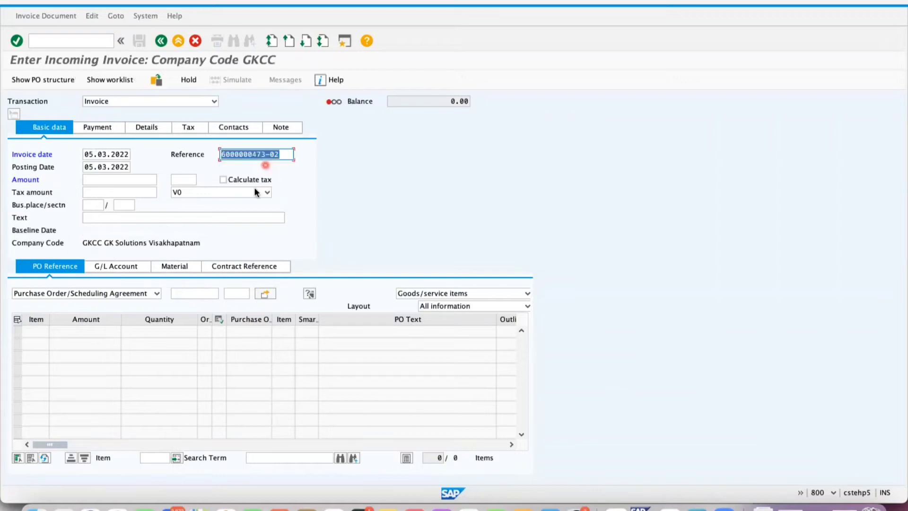
Step: Load the invoice item from the same purchase order that the reference names
left_click(196, 294)
key("Down")
key("Return")
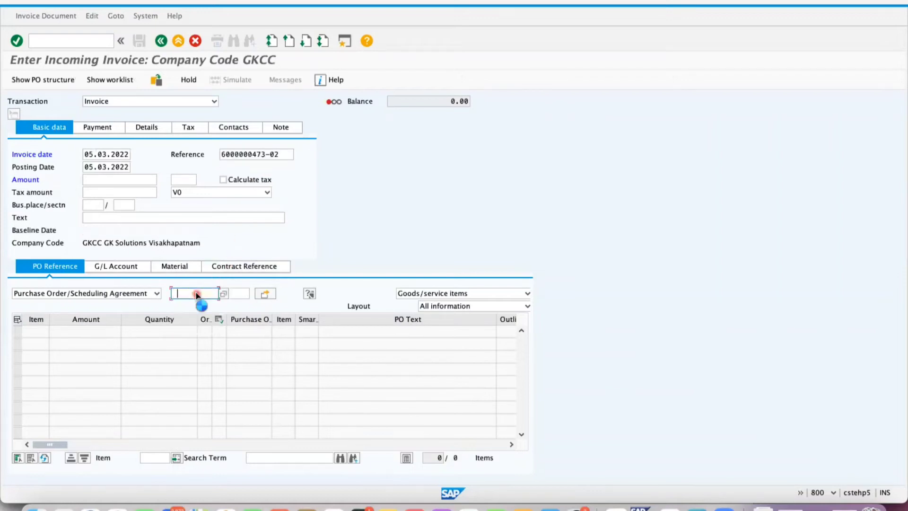
left_click(195, 293)
key("BackSpace")
key("BackSpace")
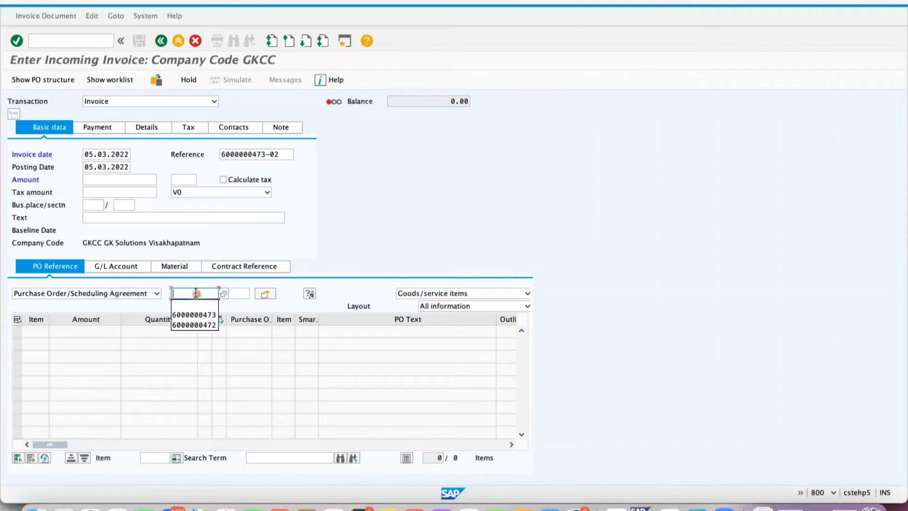
key("Down")
key("Down")
key("Return")
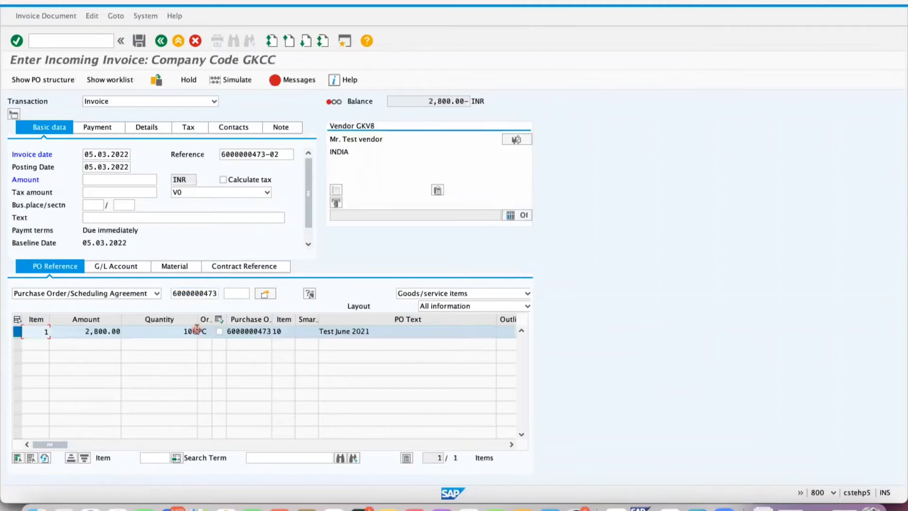
Step: Set the tax code of the invoice item to W2 (Input IGST)
left_click(130, 445)
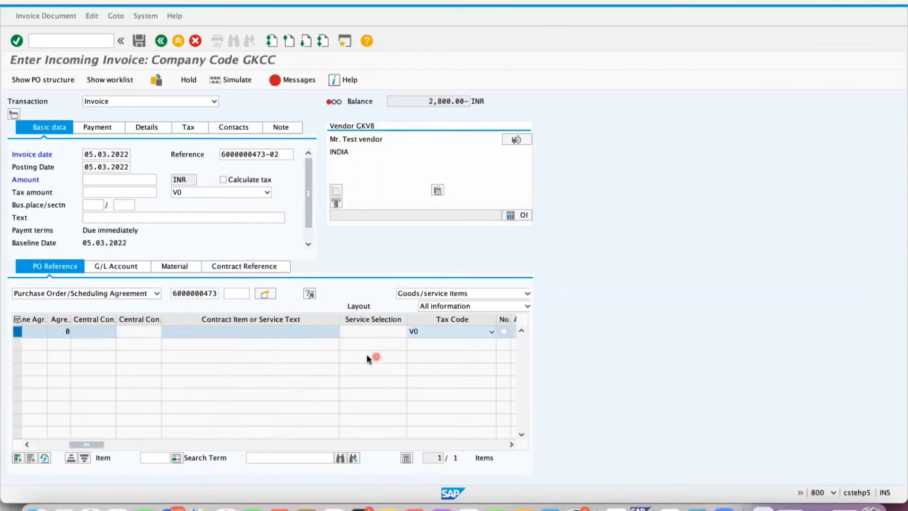
left_click(435, 332)
left_click(433, 363)
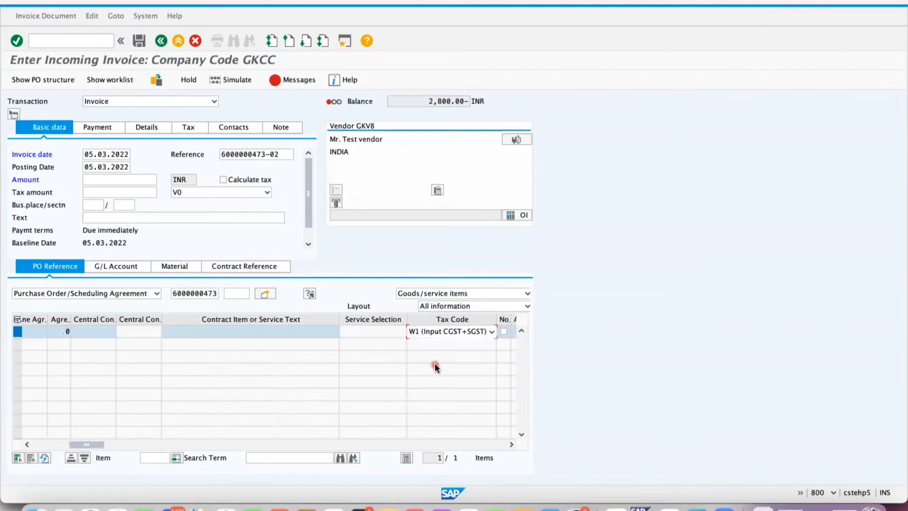
left_click(447, 333)
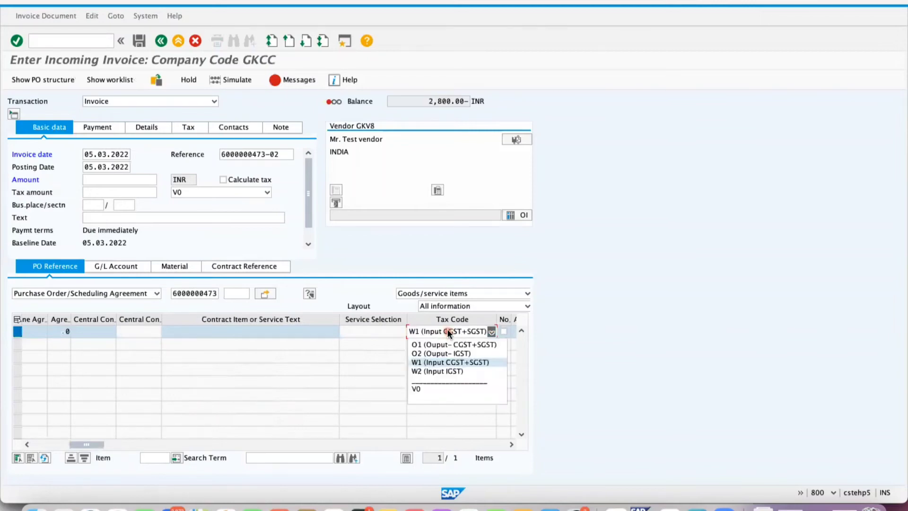
left_click(435, 371)
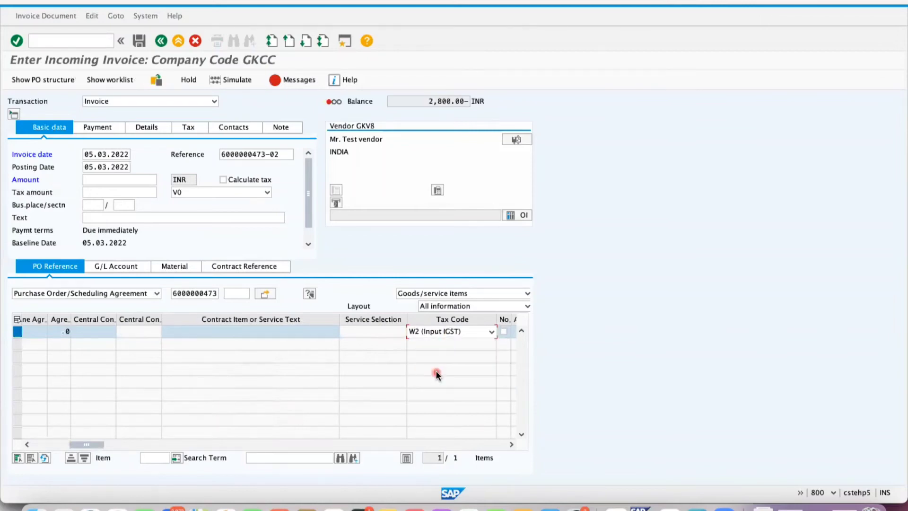
Step: Clear the header tax code in the basic data and turn on automatic tax calculation
left_click(198, 191)
left_click(187, 247)
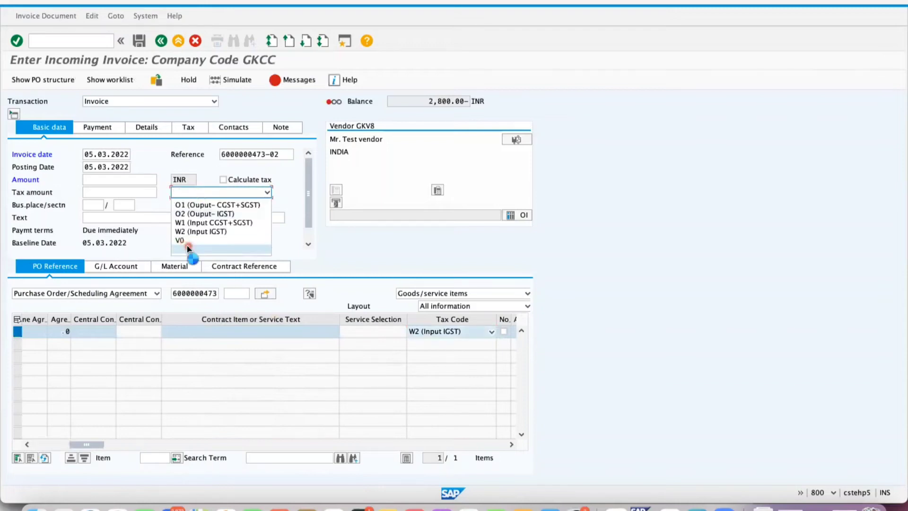
left_click(224, 179)
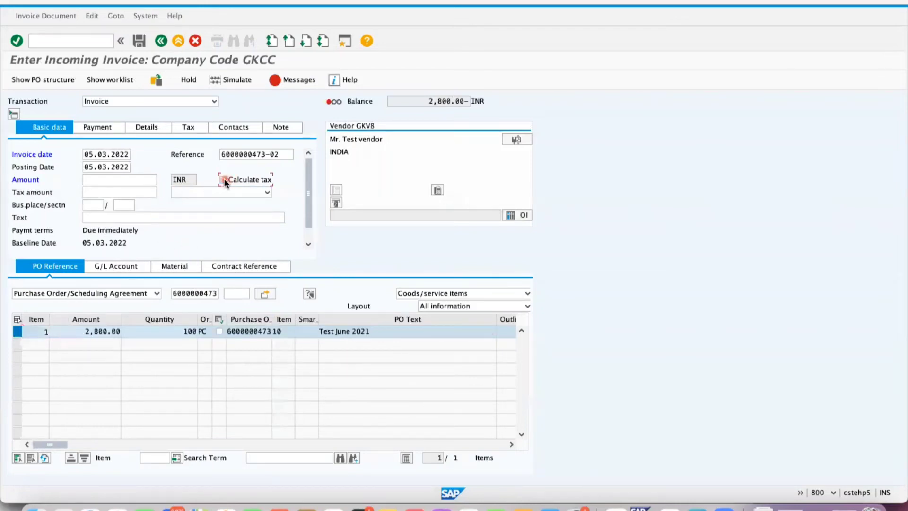
left_click(134, 179)
left_click(135, 446)
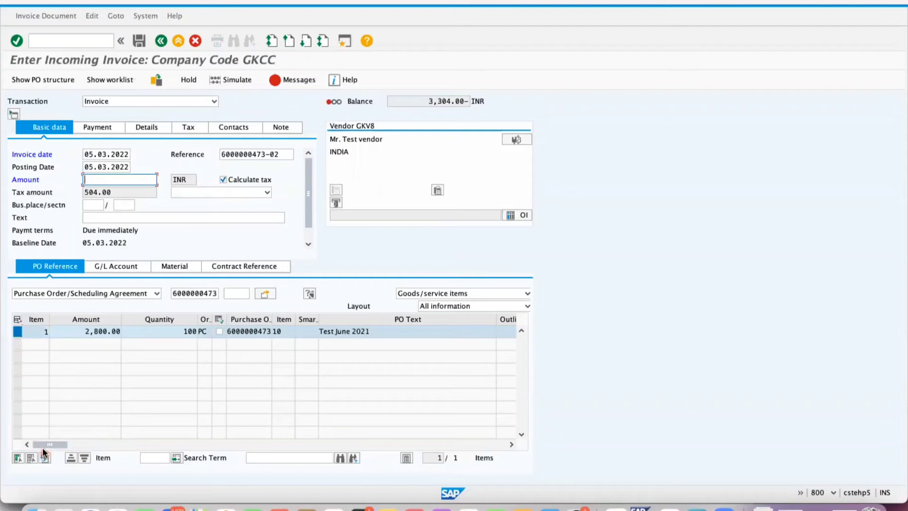
Step: Set the invoice item's amount to 2,900.00 and recalculate the tax
left_click(95, 332)
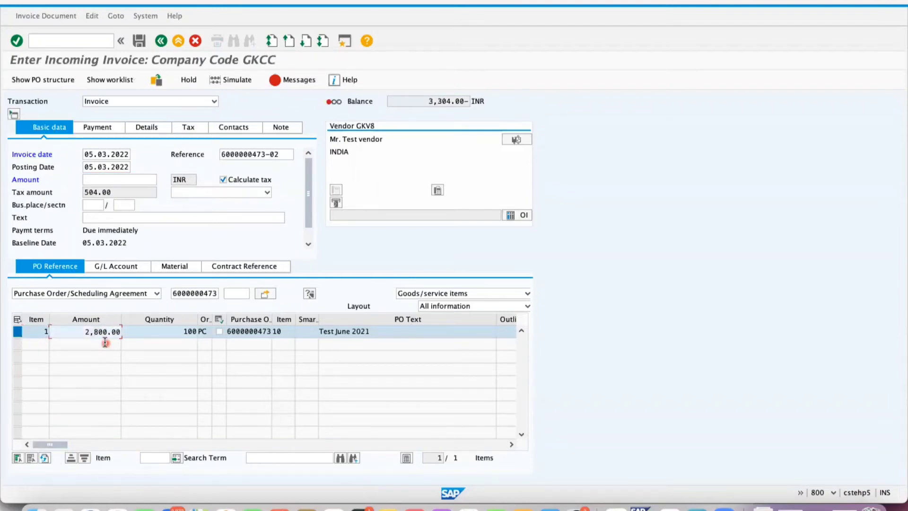
key("Delete")
type("9")
left_click(223, 180)
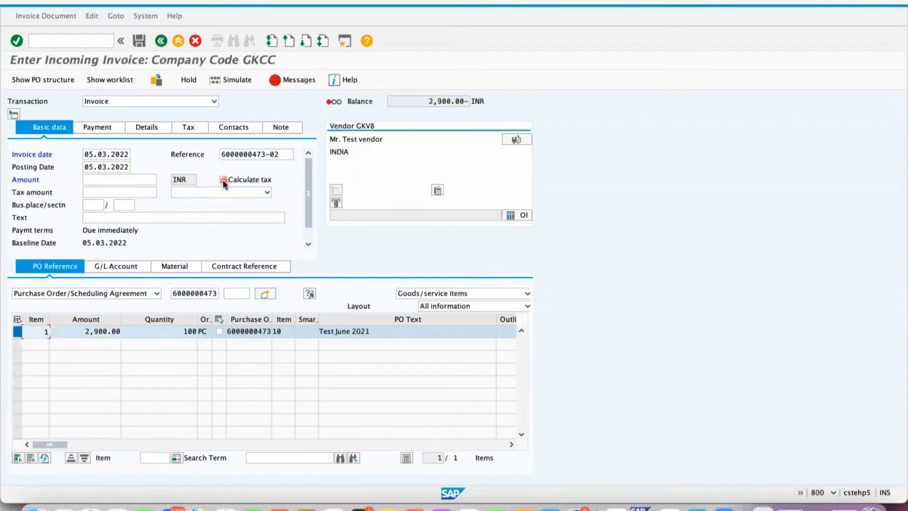
left_click(223, 180)
Step: Enter 3,422.00 as the gross invoice amount in the header
left_click(122, 179)
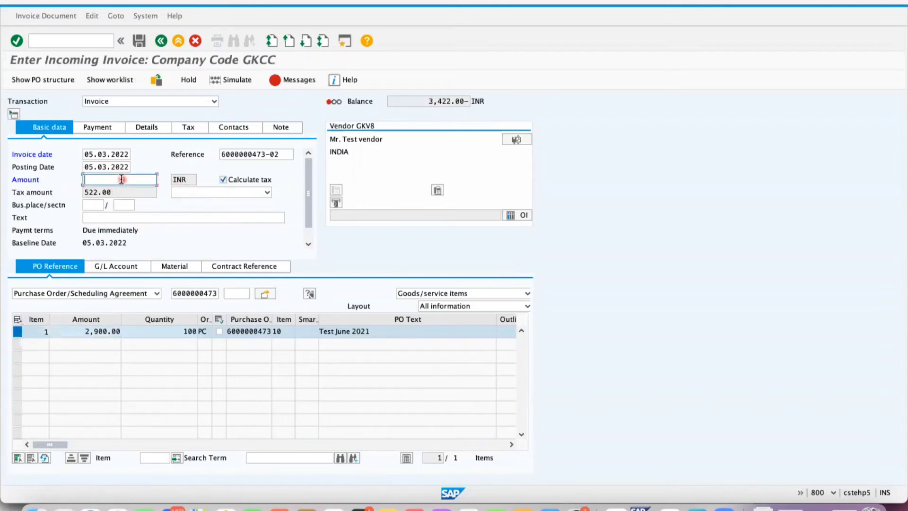
type("3422")
key("Return")
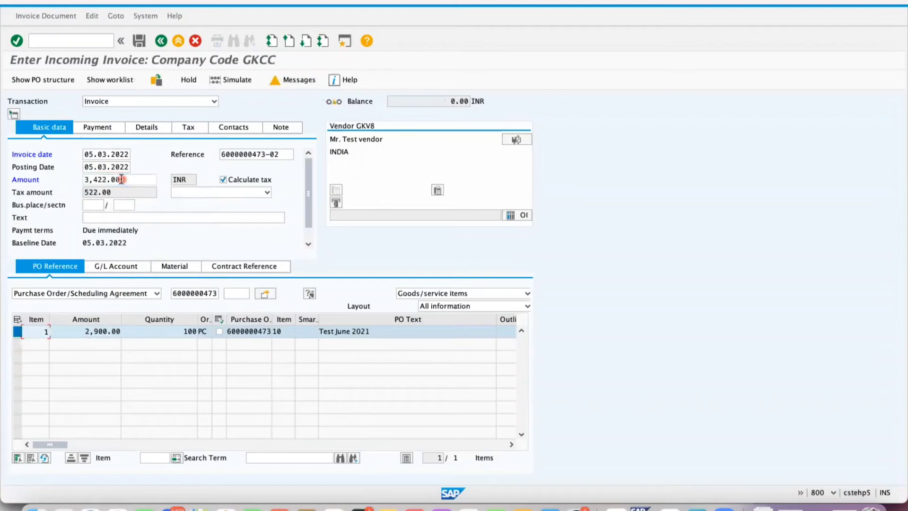
Step: Review the invoice's verification log and post the invoice
left_click(287, 79)
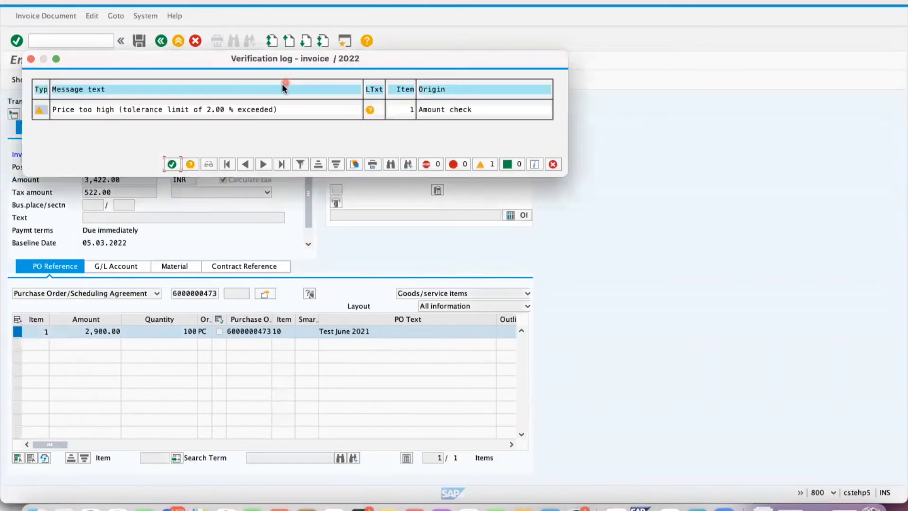
left_click(172, 164)
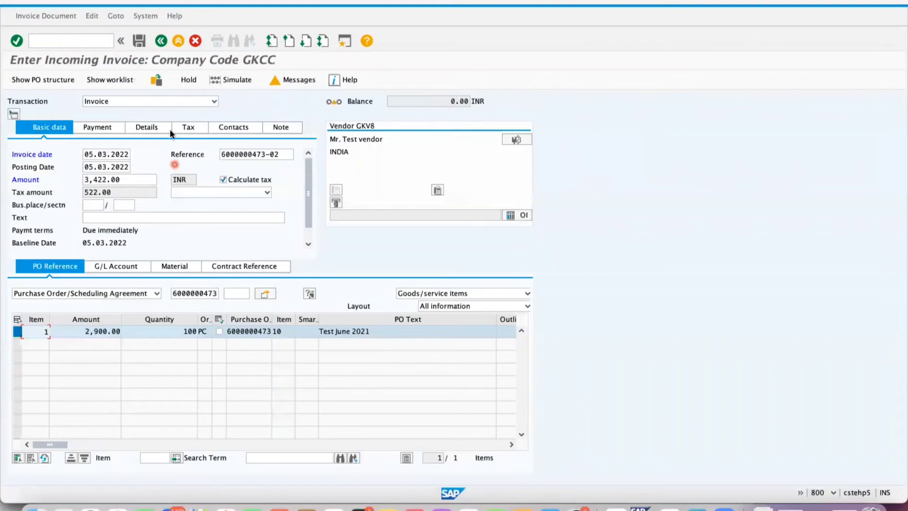
left_click(139, 41)
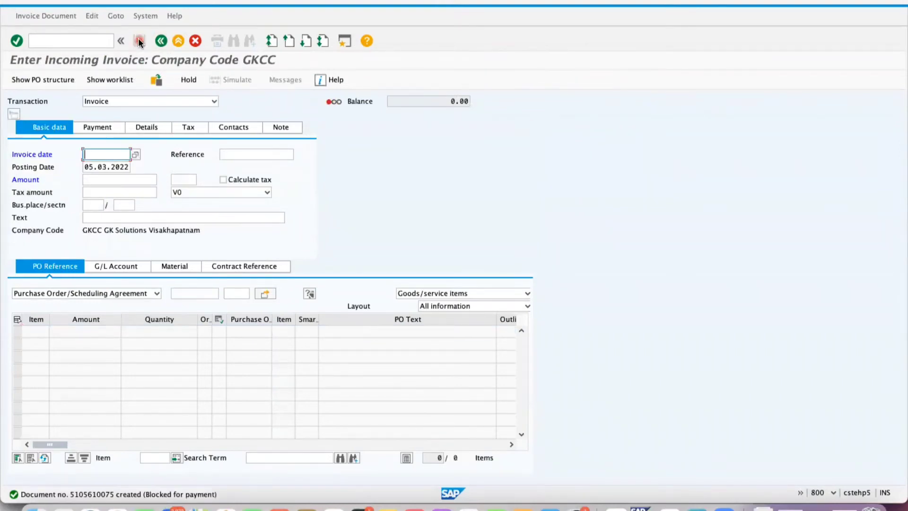
Step: Display the posted invoice document and check its payment block in the payment data
left_click(46, 15)
left_click(53, 33)
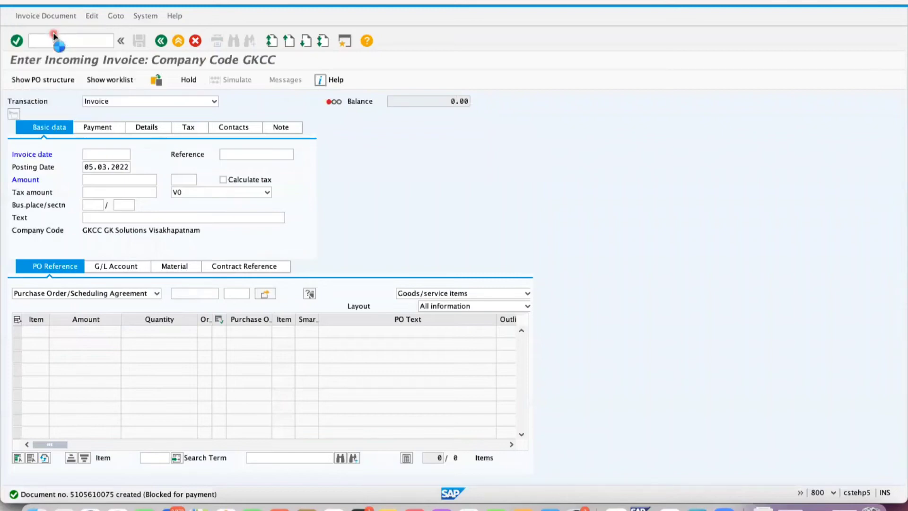
key("Return")
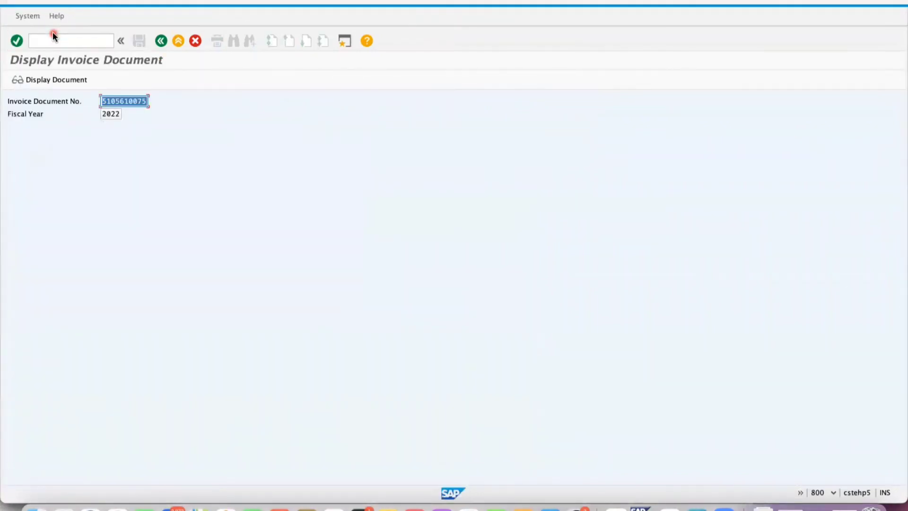
key("Return")
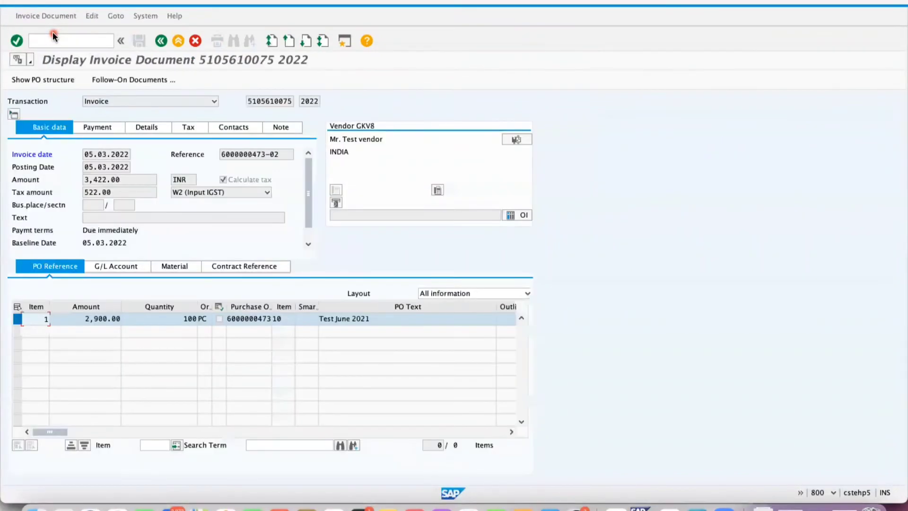
left_click(105, 127)
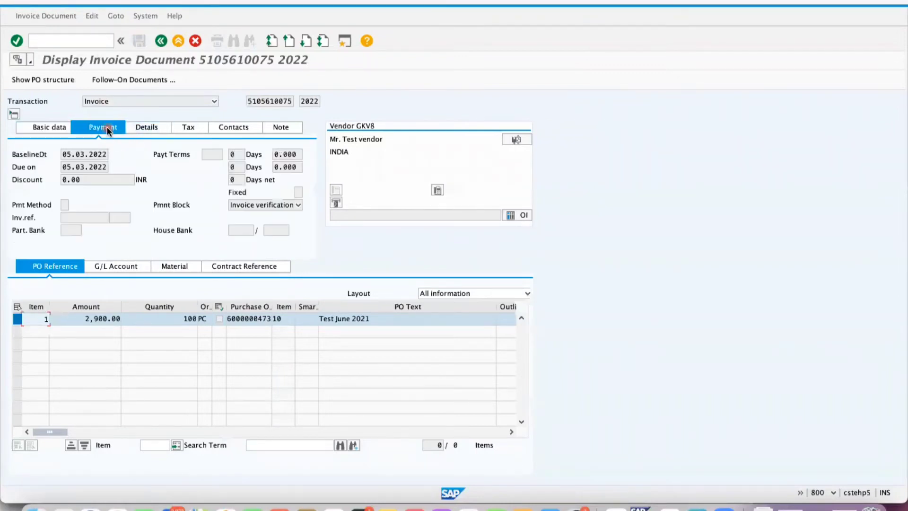
left_click(256, 205)
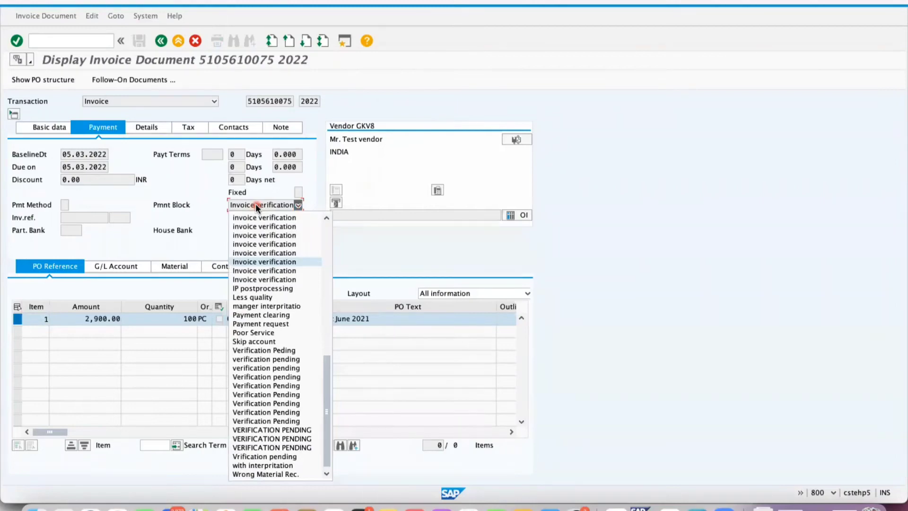
left_click(256, 205)
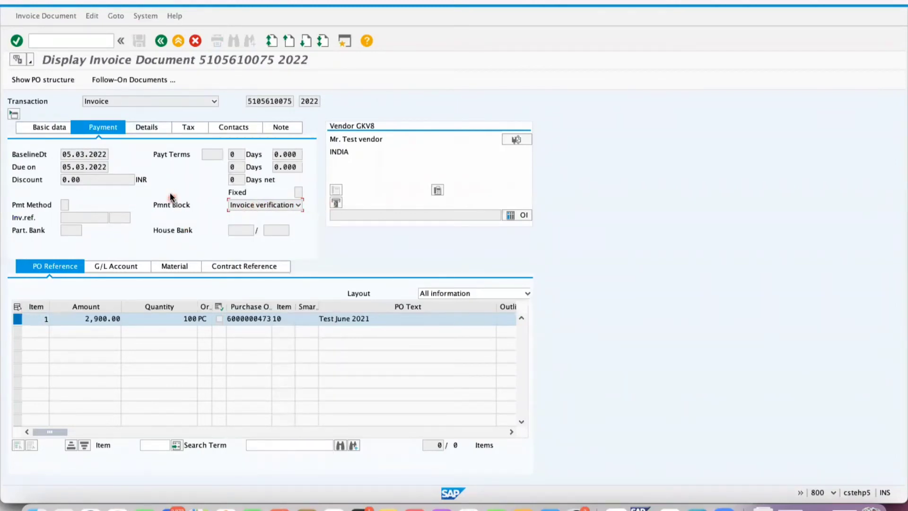
Step: Open transaction MRBR in a new session and list the posted invoice as blocked for company code GKCC, fiscal year 2022
left_click(49, 42)
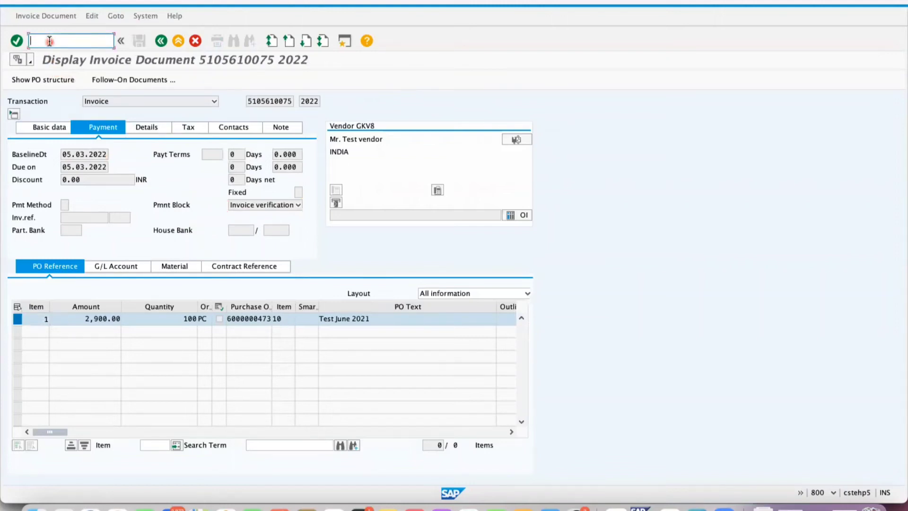
type("/NM")
key("BackSpace")
key("BackSpace")
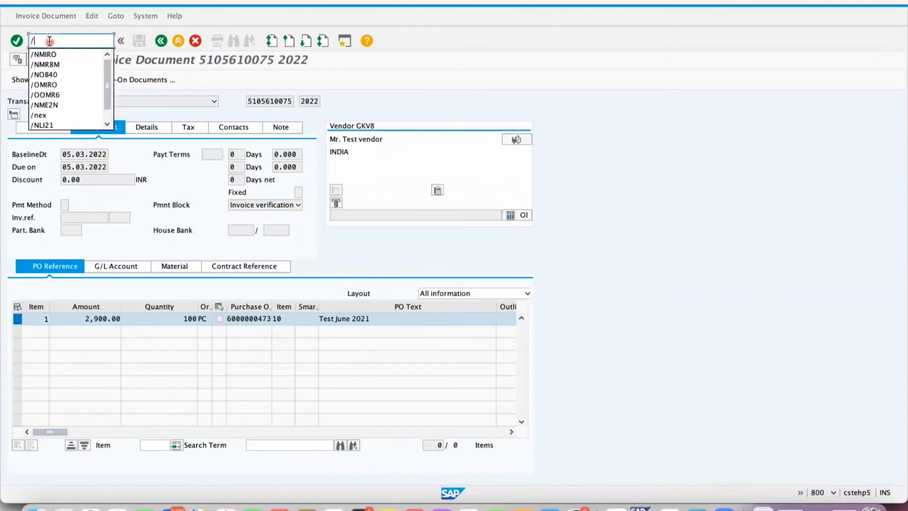
type("OMRR")
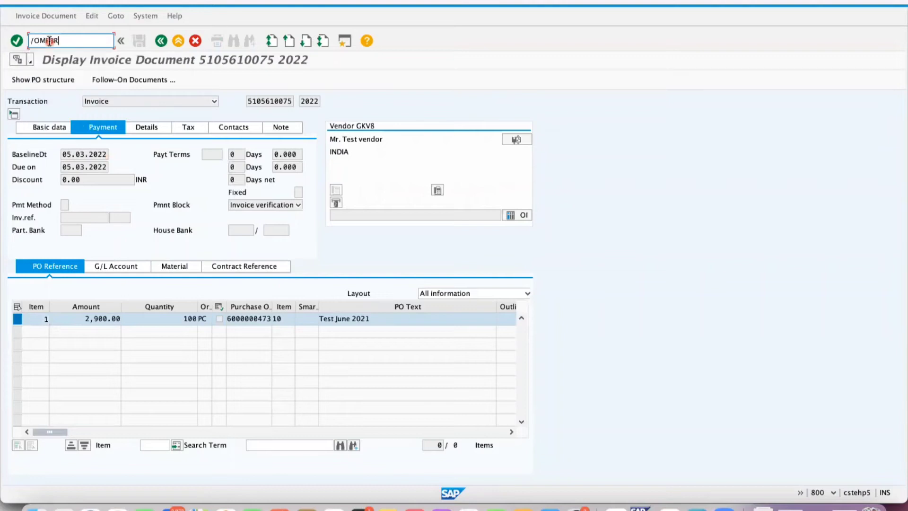
key("Return")
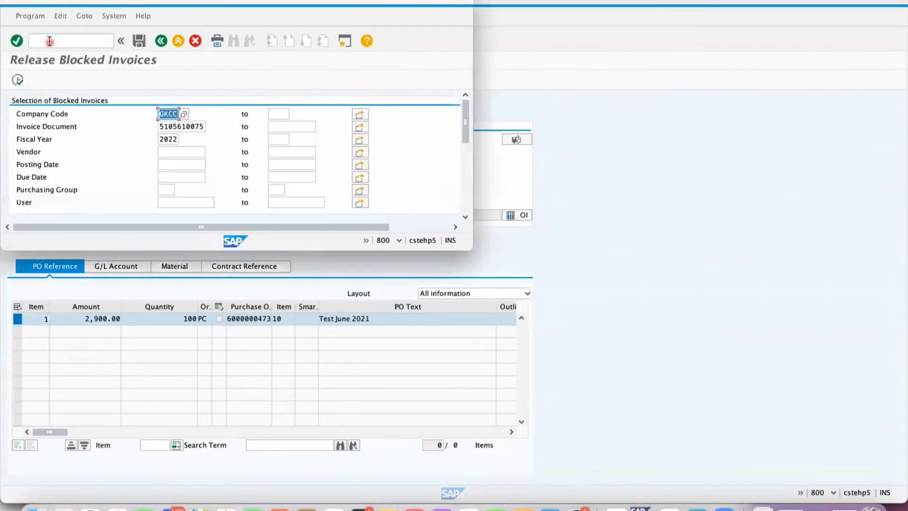
left_click(16, 82)
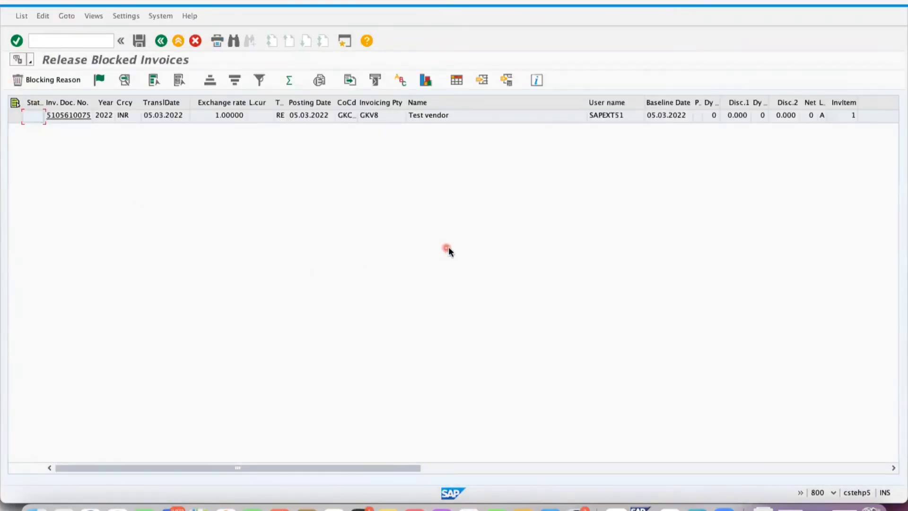
Step: Widen the logistics block column, look up the possible block entries without changing one, and examine the invoice's remaining columns
left_click(831, 103)
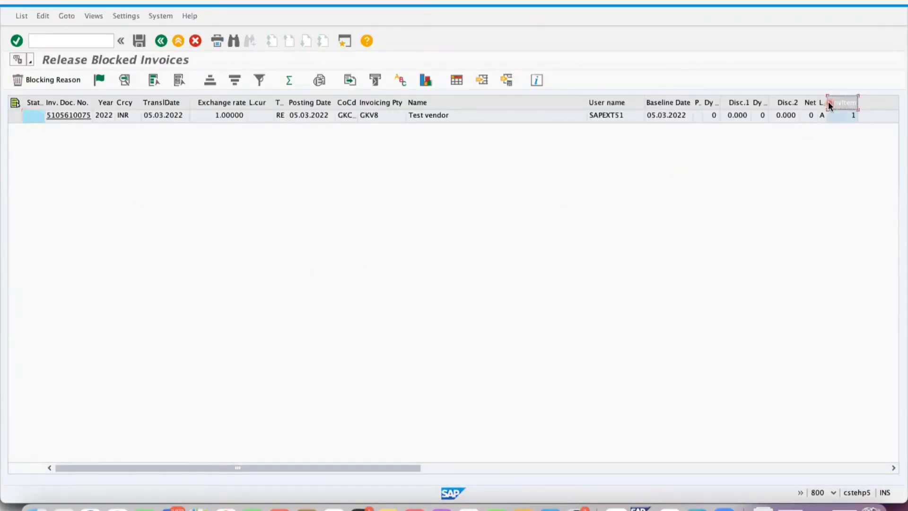
left_click_drag(826, 105, 865, 103)
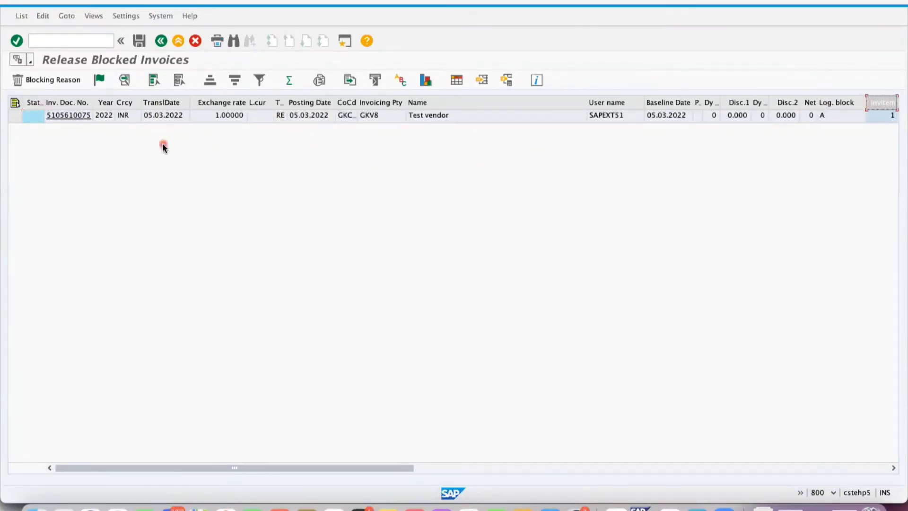
left_click(832, 116)
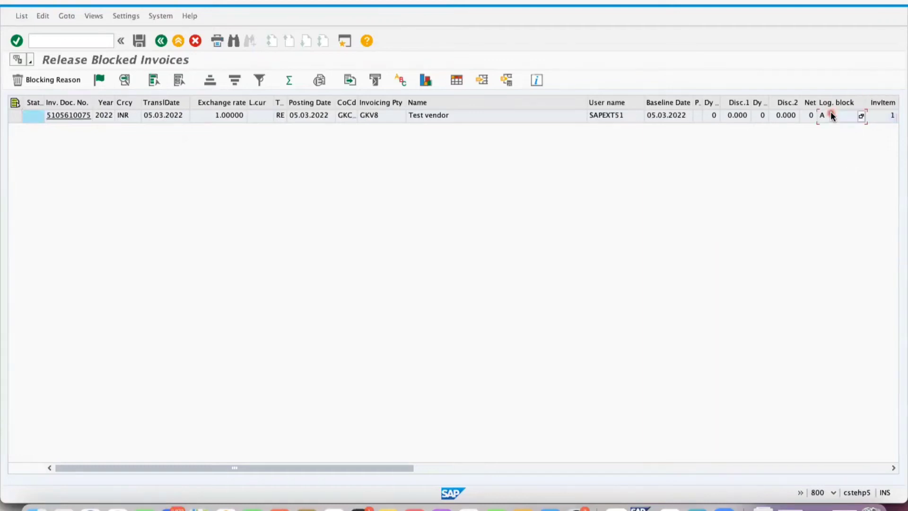
left_click(861, 117)
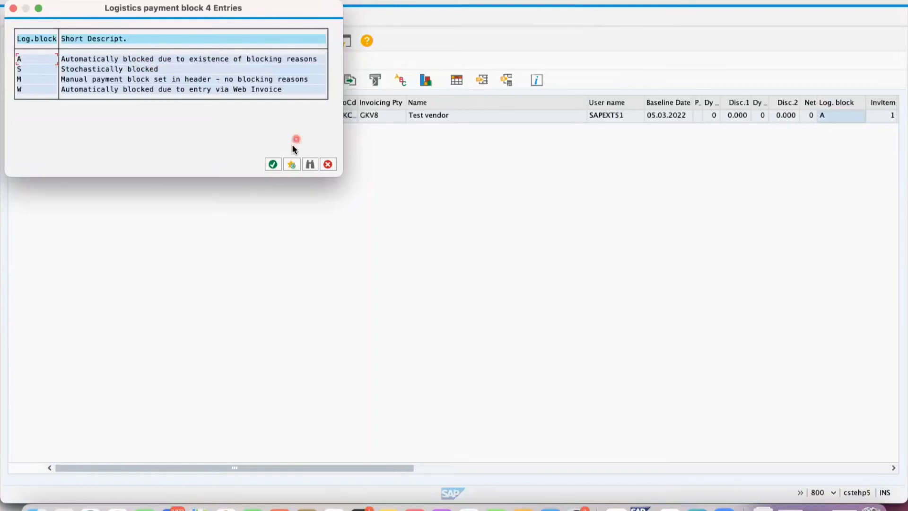
left_click(327, 164)
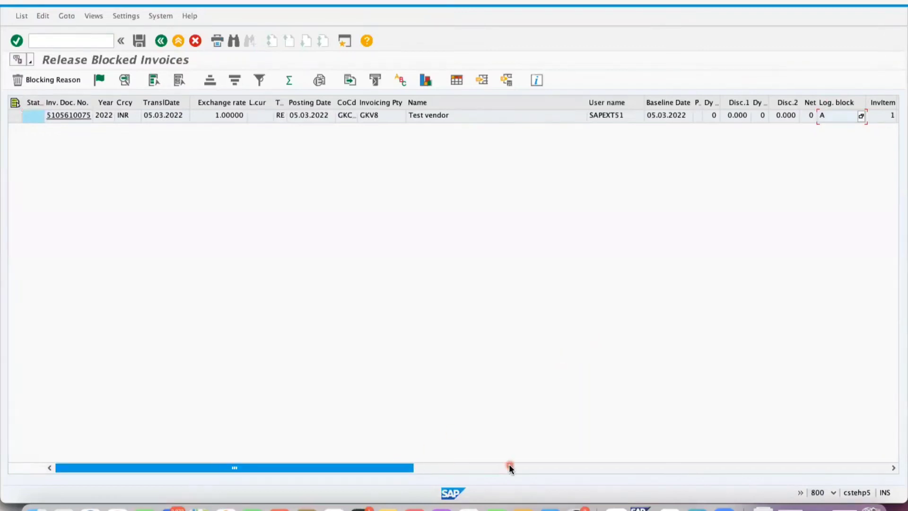
left_click(531, 468)
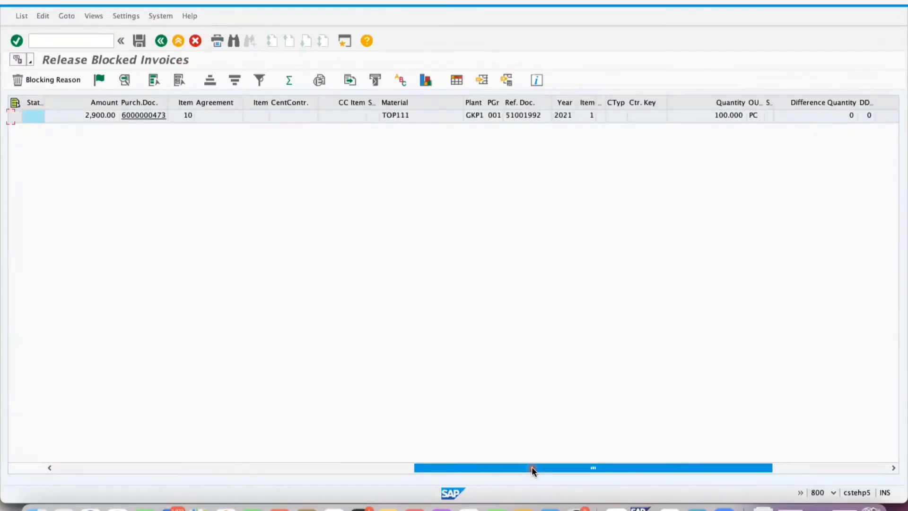
Step: Release the blocked invoice, save the release and return to the selection of blocked invoices
left_click(15, 116)
left_click(100, 81)
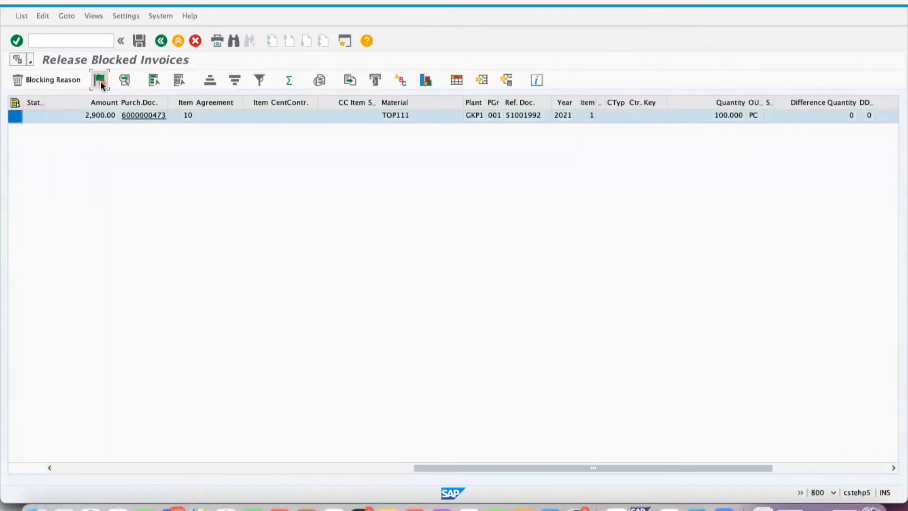
left_click(143, 46)
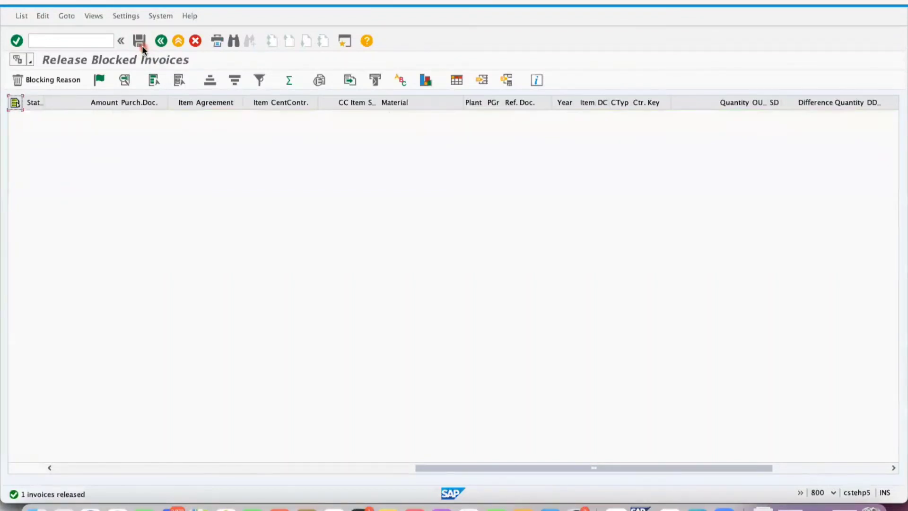
left_click(161, 40)
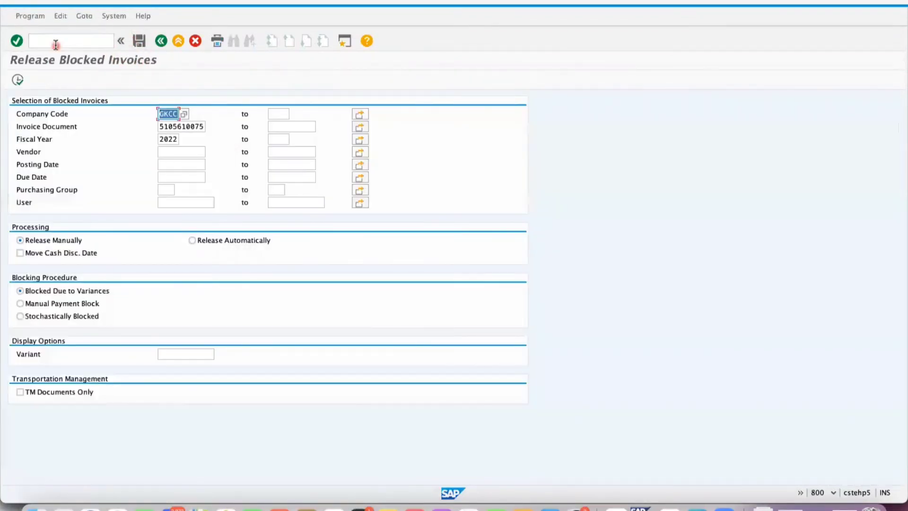
Step: Open transaction MIRO, display the last posted invoice document, and check its payment block and basic data after the release
left_click(55, 42)
type("/NMIRO")
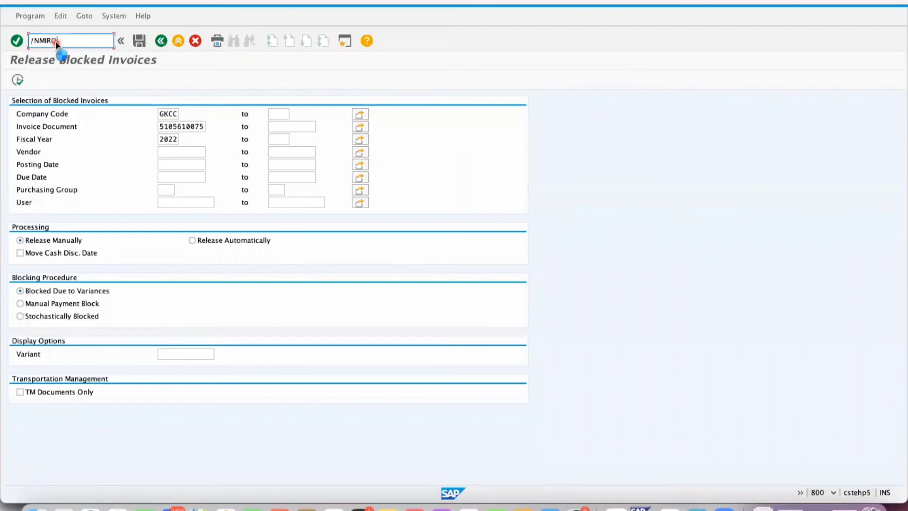
key("Return")
left_click(50, 16)
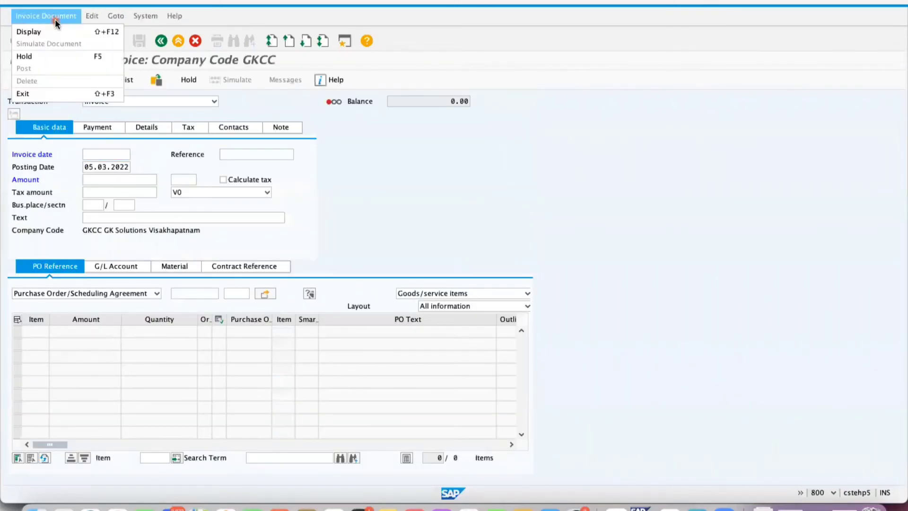
left_click(56, 37)
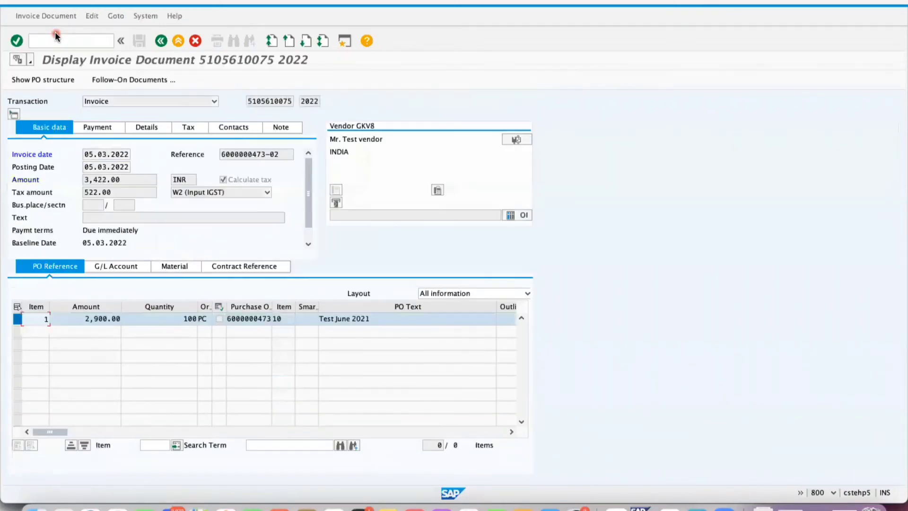
left_click(141, 129)
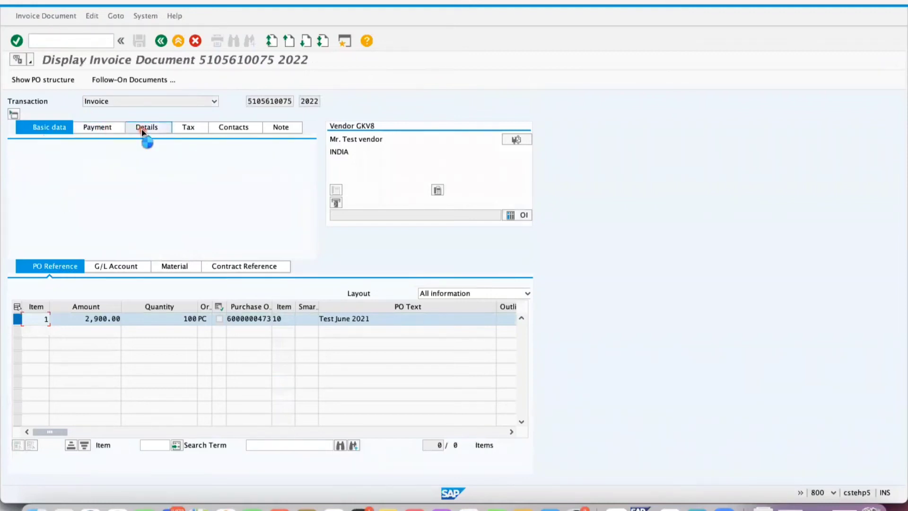
left_click(99, 128)
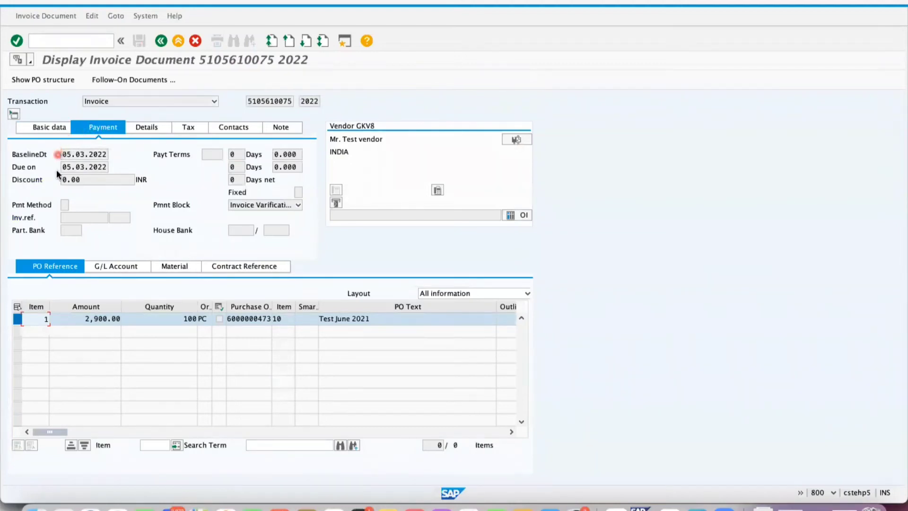
left_click(58, 131)
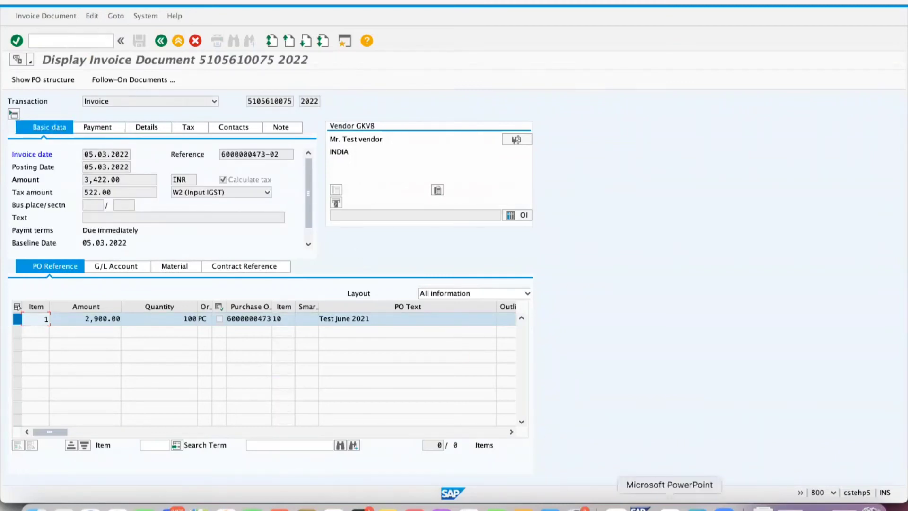
Step: In the purchasing documents list session, copy the number of the TOP111 purchase order dated 18.06.2021 with net price 20.00 INR
right_click(640, 507)
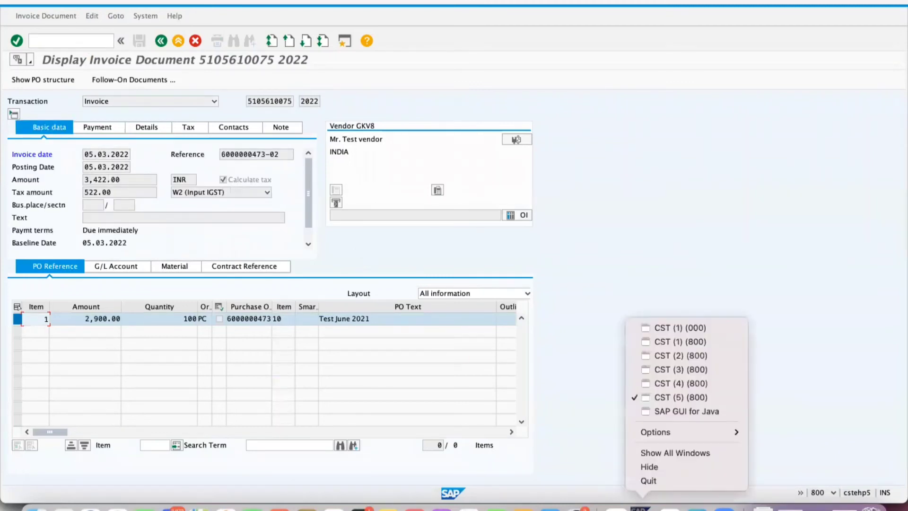
left_click(683, 371)
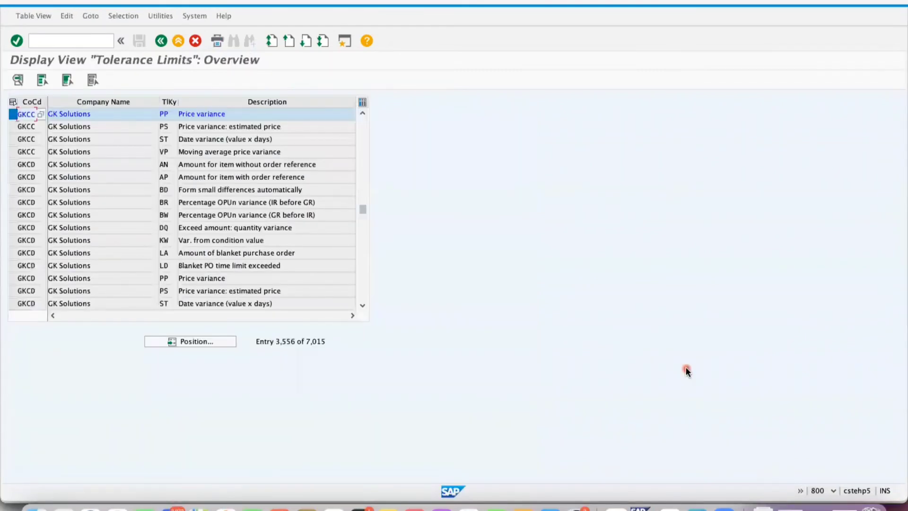
right_click(640, 508)
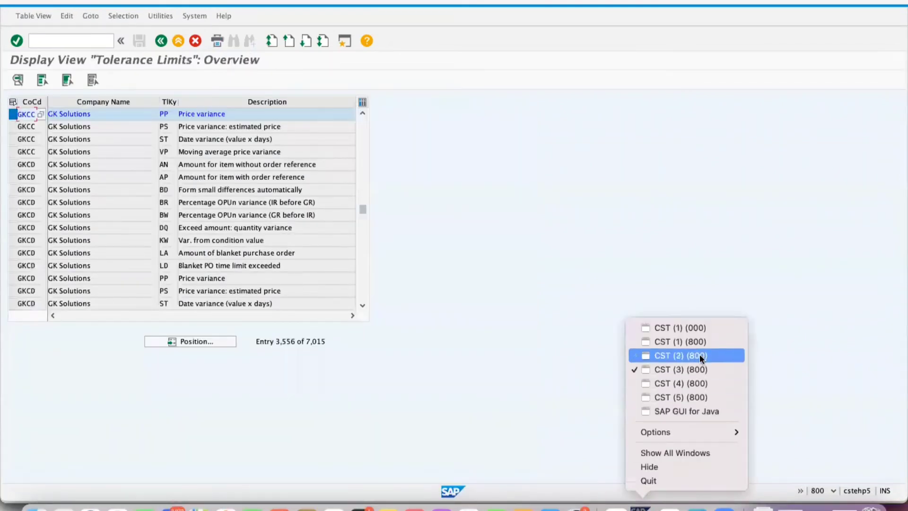
left_click(705, 341)
left_click(543, 356)
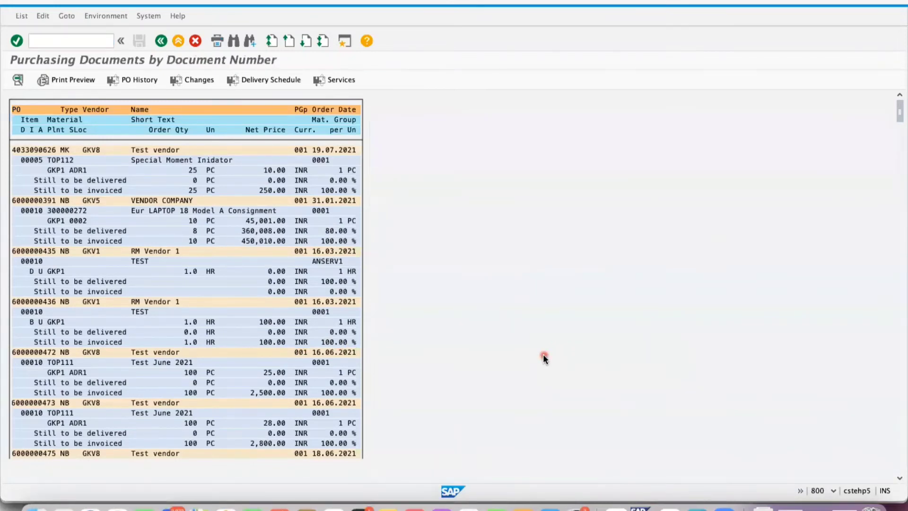
left_click(900, 479)
scroll(895, 481, "down", 6)
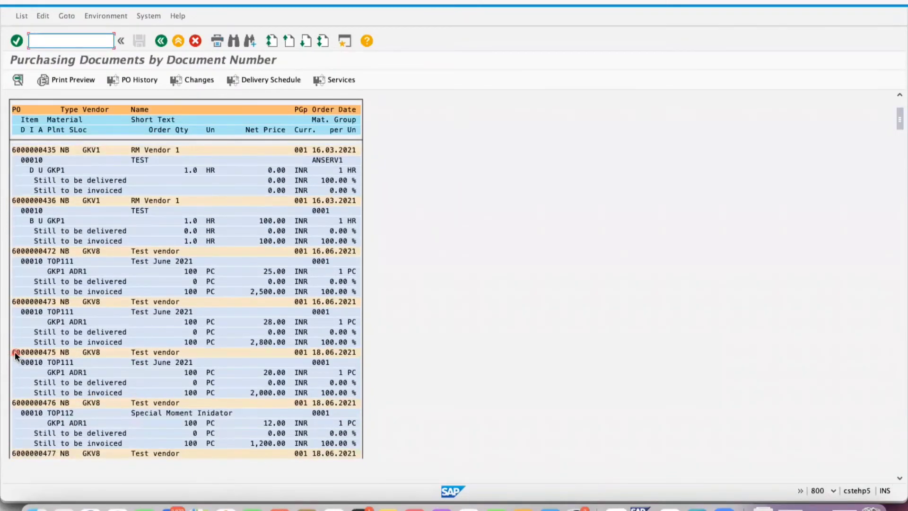
left_click_drag(11, 353, 58, 352)
key("super+c")
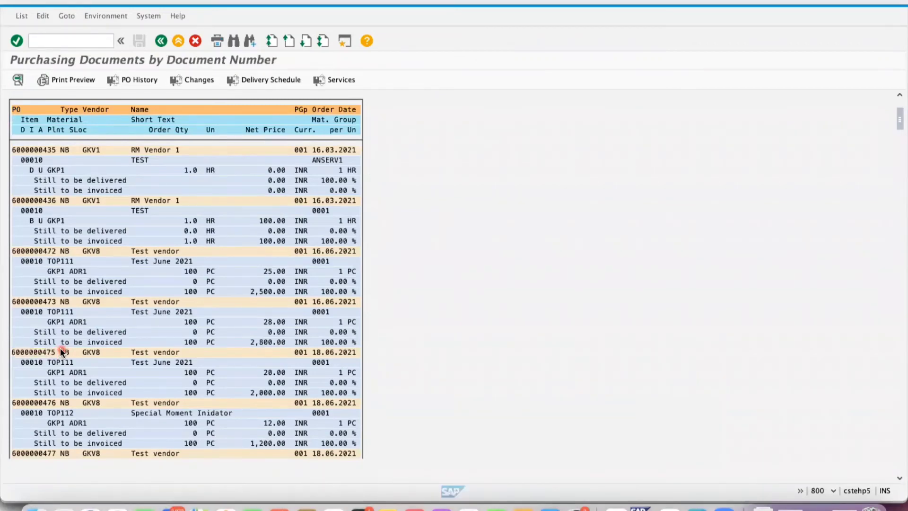
left_click(455, 306)
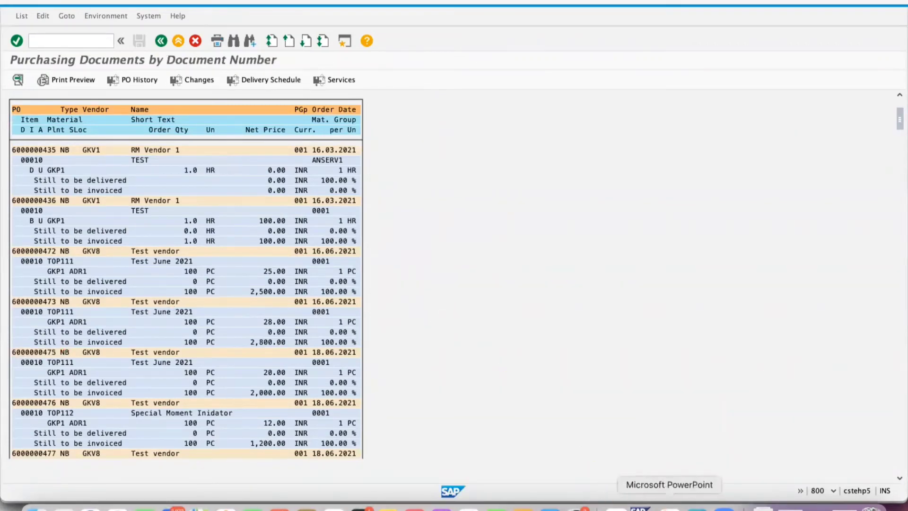
Step: Return to the session displaying the invoice and start a new incoming invoice with transaction MIRO
right_click(639, 508)
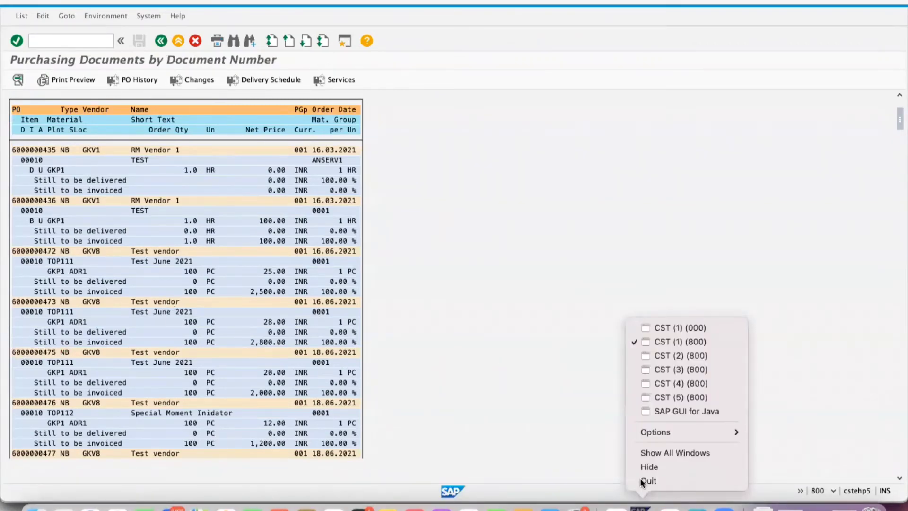
left_click(677, 355)
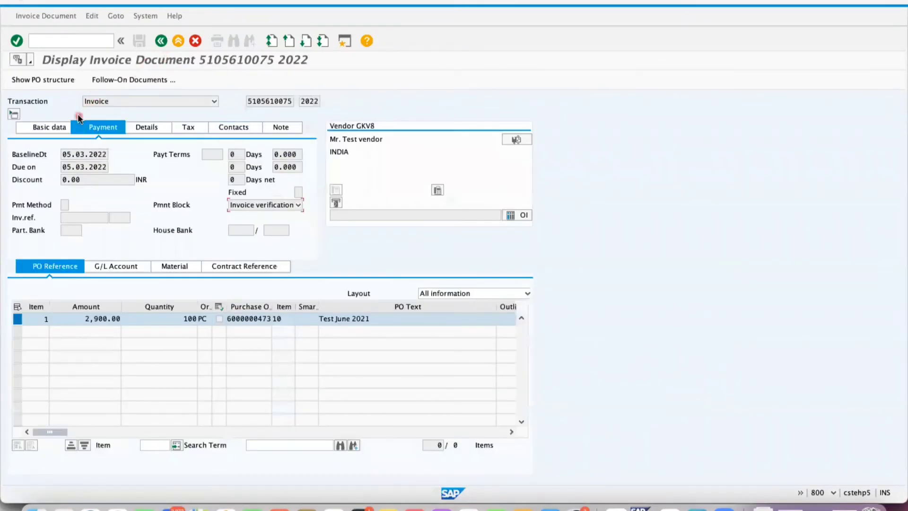
left_click(55, 127)
left_click(74, 45)
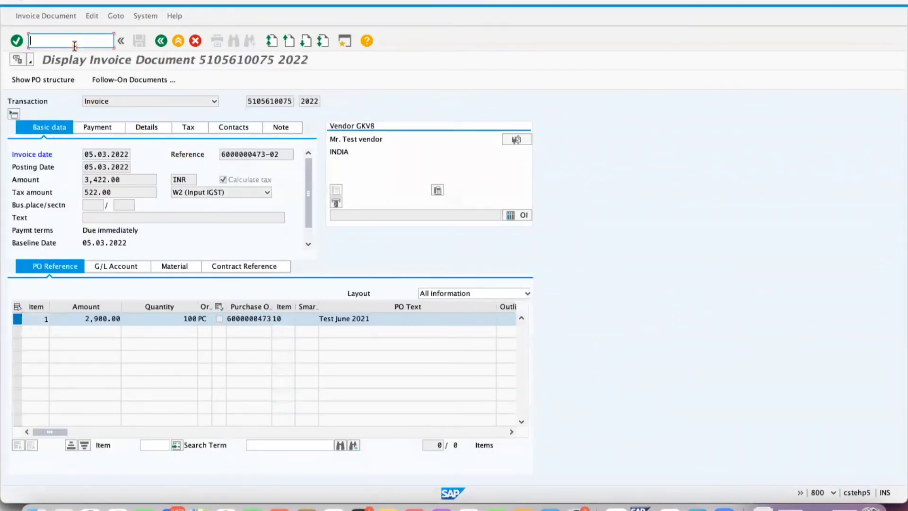
type("/nmiro")
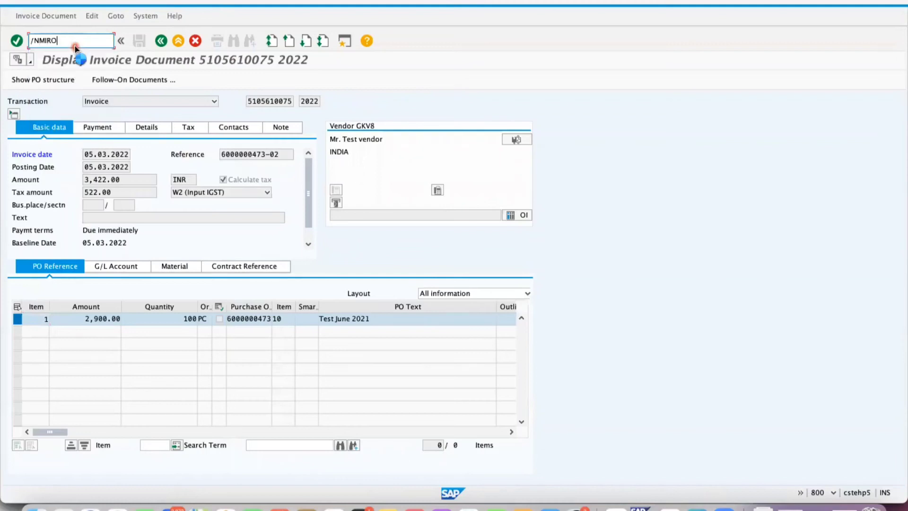
key("Return")
Step: Enter invoice date 05.03.2022, use the copied purchase order number with suffix -01 as reference, and load that order's items
left_click(110, 154)
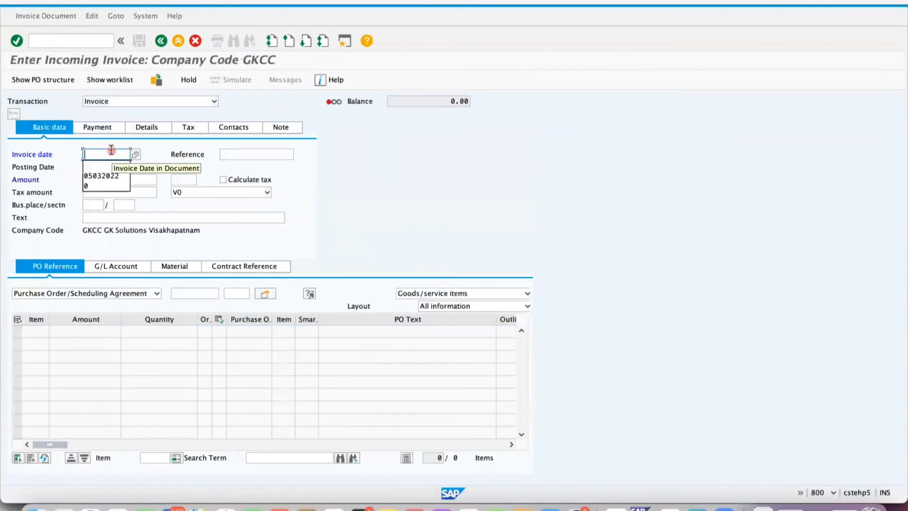
left_click(108, 176)
left_click(255, 155)
key("super+v")
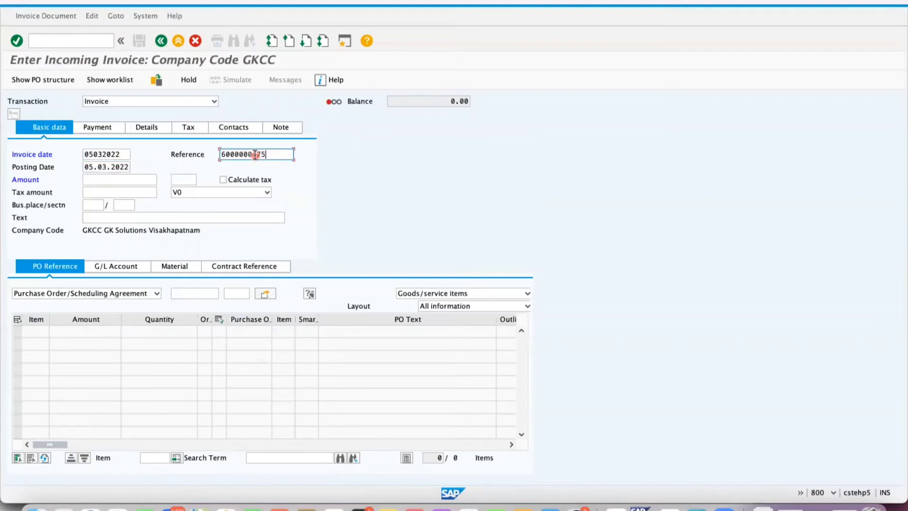
key("Return")
left_click(194, 293)
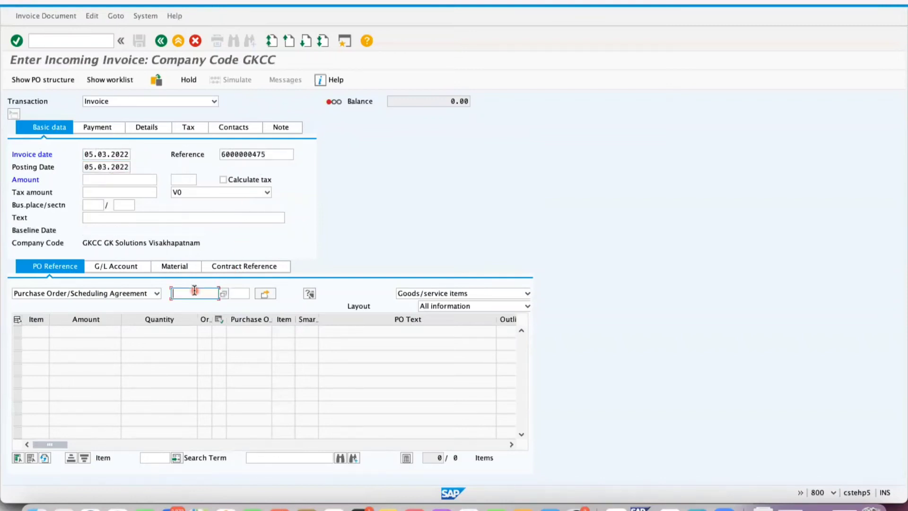
key("super+v")
left_click(279, 155)
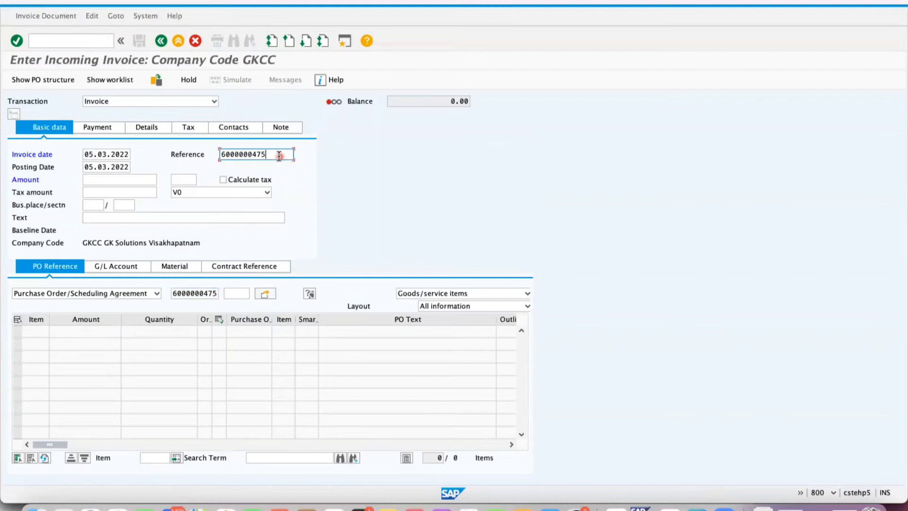
type("-01")
key("Return")
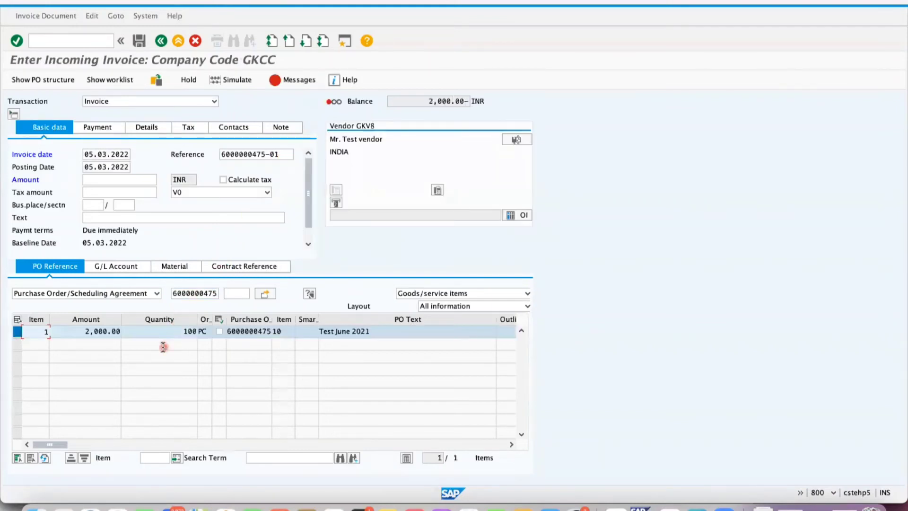
Step: Set the item's tax code to W2 (Input IGST), clear the header tax code and enable automatic tax calculation
left_click(127, 445)
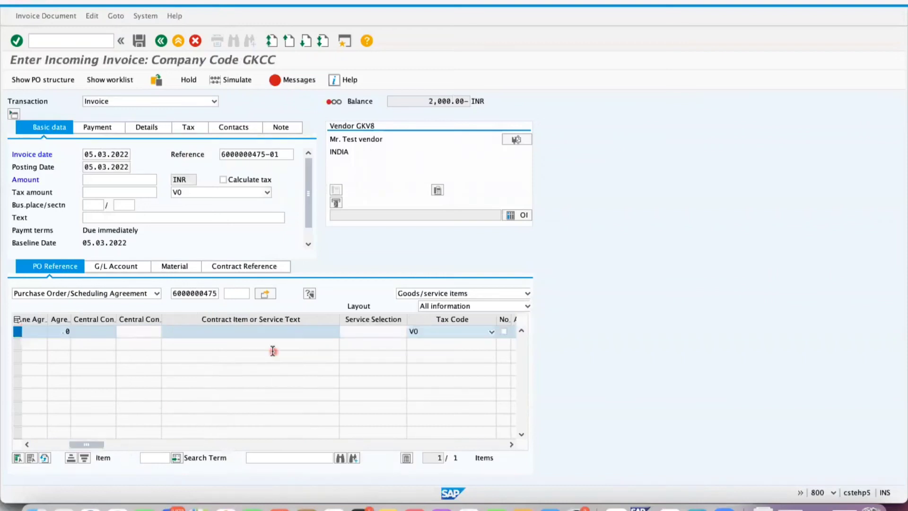
left_click(411, 334)
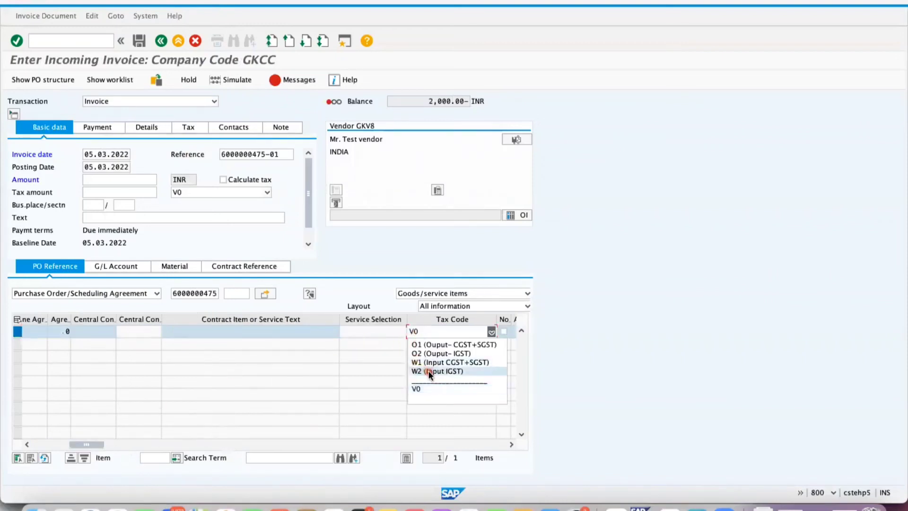
left_click(430, 371)
left_click(192, 193)
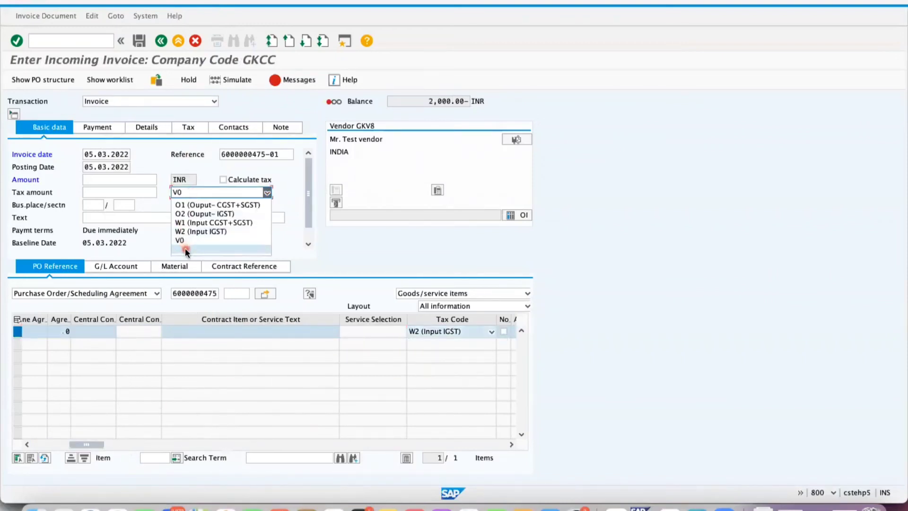
left_click(186, 248)
left_click(223, 180)
Step: Set the invoice amount to 2,360.00 INR and post the invoice
left_click(111, 180)
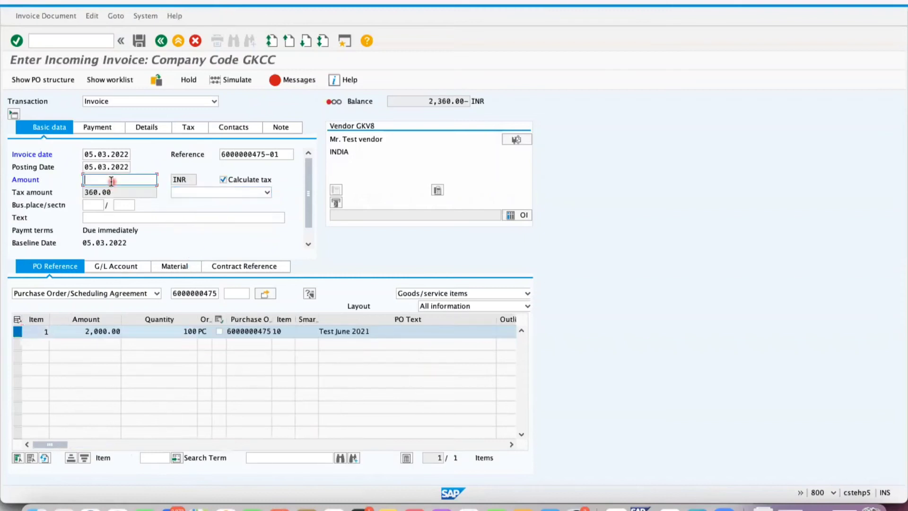
type("2360")
key("Return")
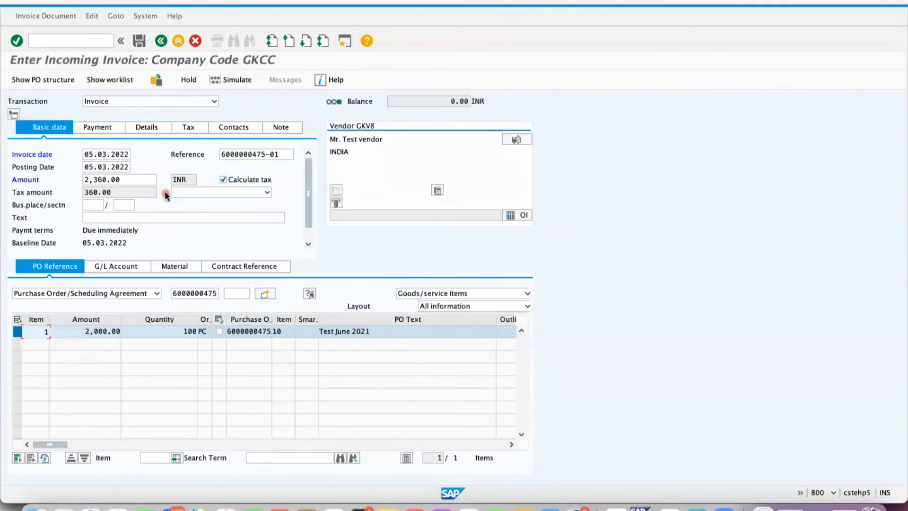
left_click(139, 40)
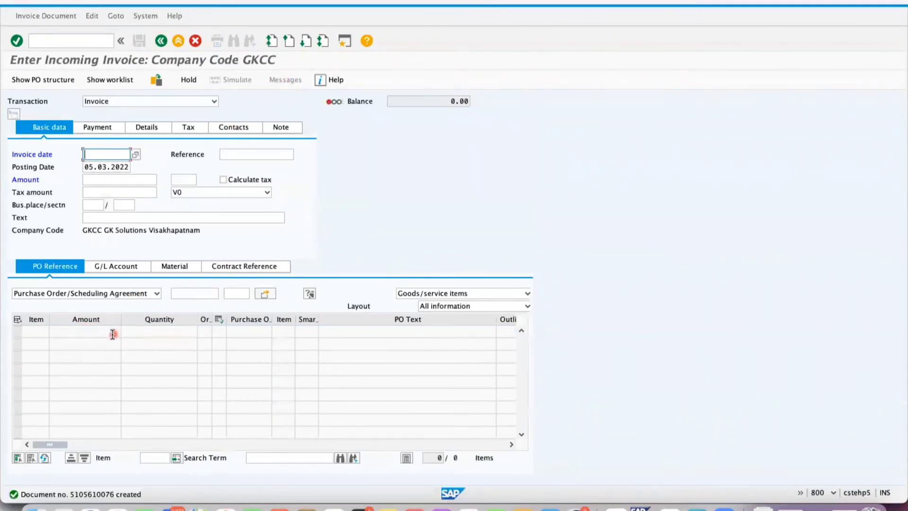
Step: Open transaction MRBR and search for the newly posted invoice among the blocked invoices of company code GKCC, fiscal year 2022
left_click(62, 41)
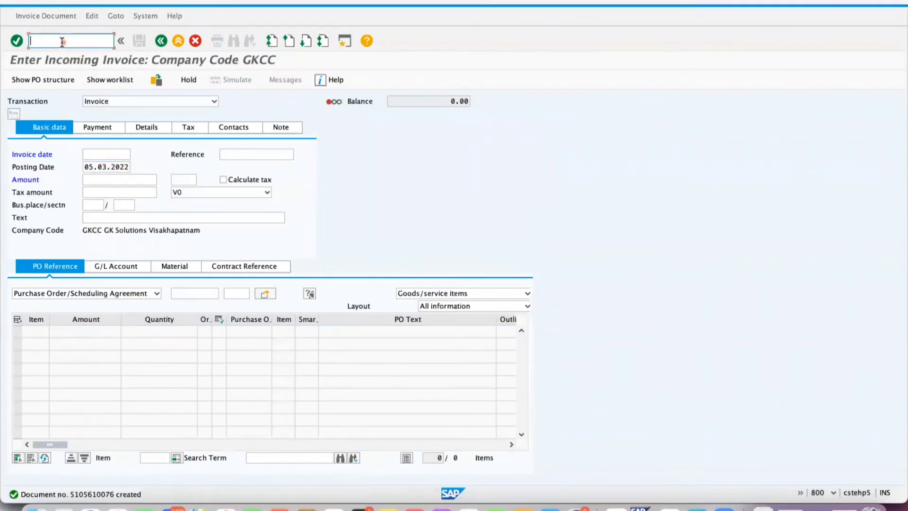
type("/NMR")
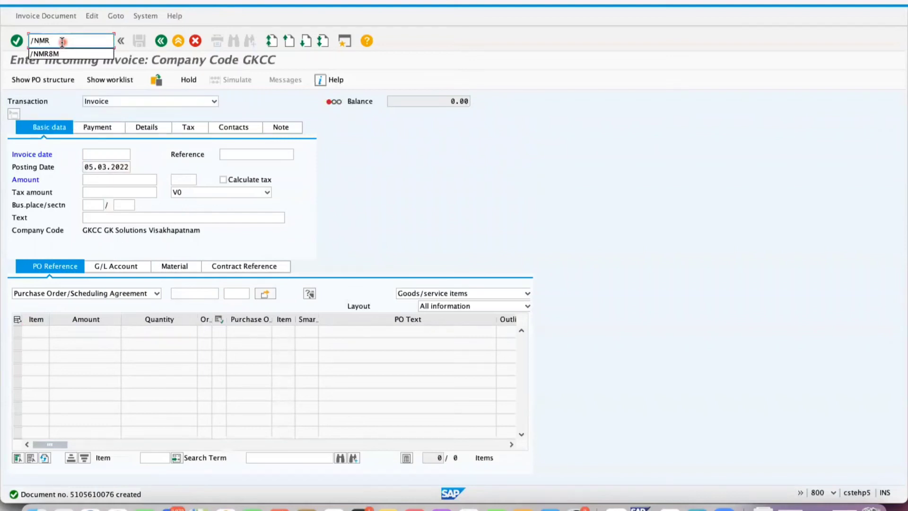
type("BR")
key("Return")
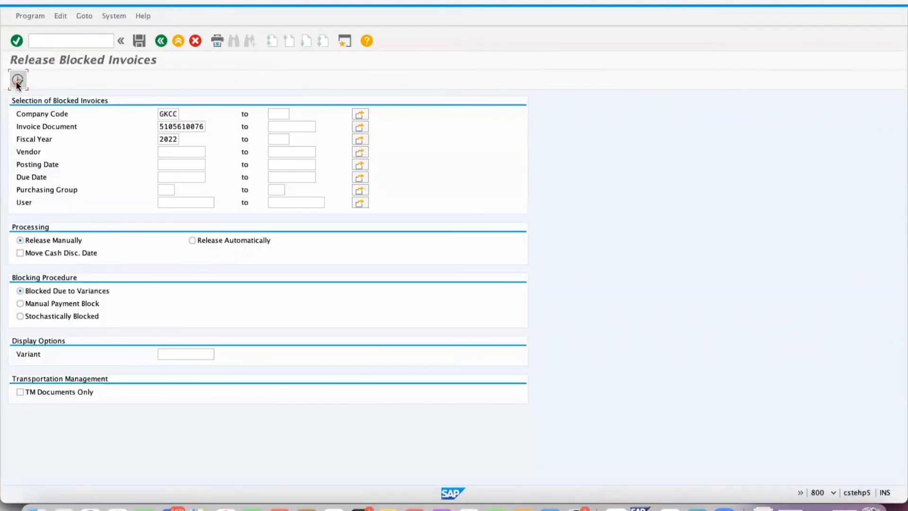
left_click(17, 81)
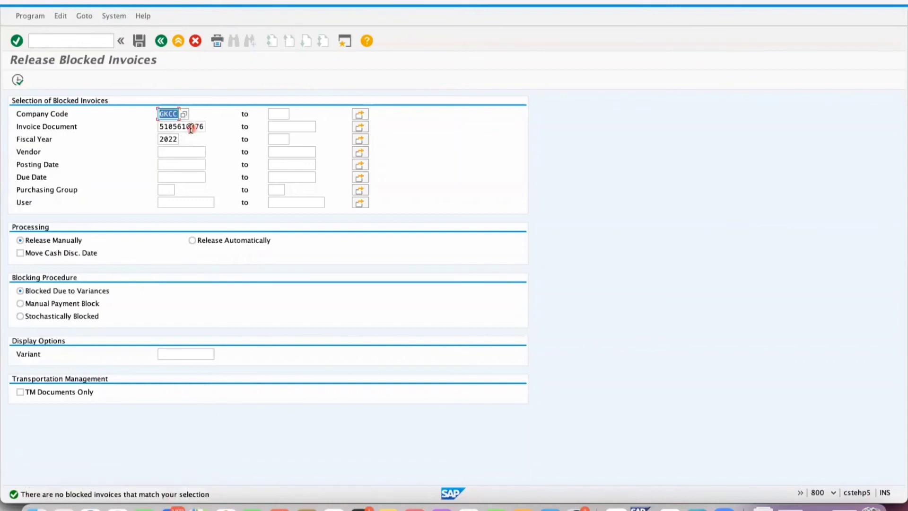
Step: Switch to the session showing the Tolerance Limits overview and return from it to the IMG structure
left_click(59, 42)
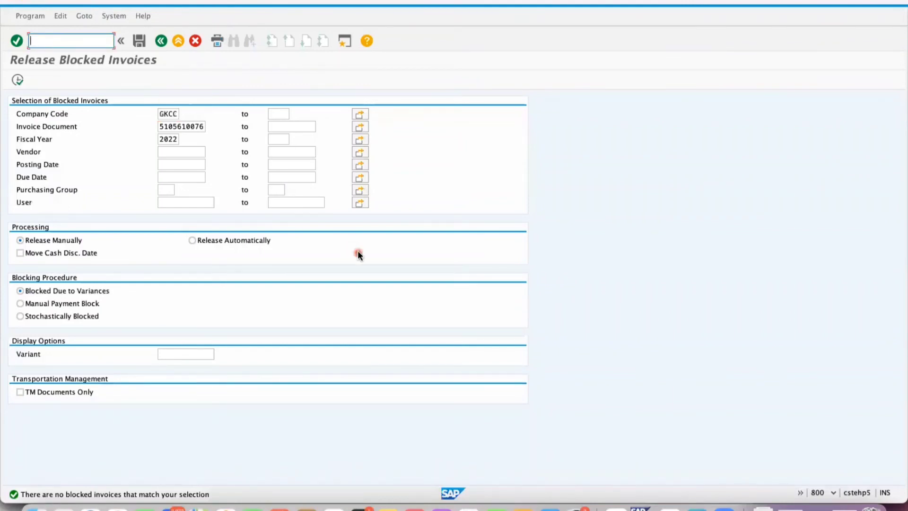
right_click(640, 507)
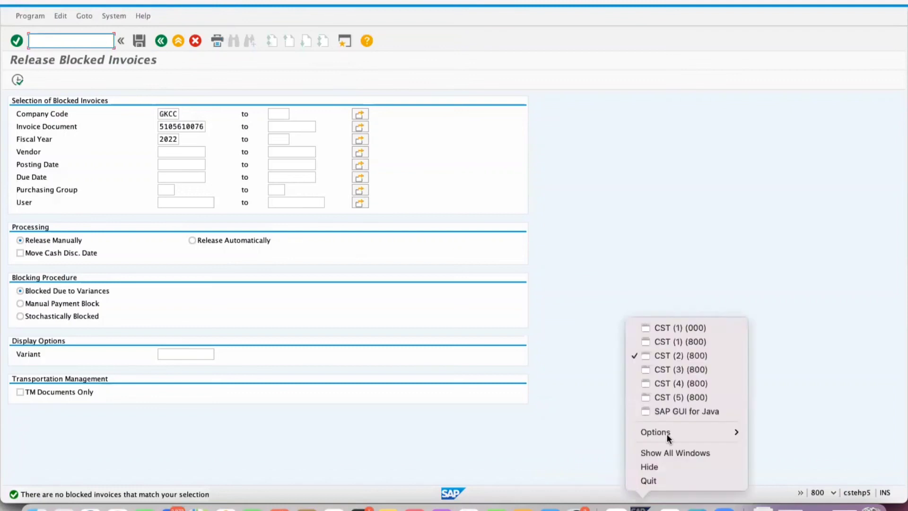
left_click(689, 340)
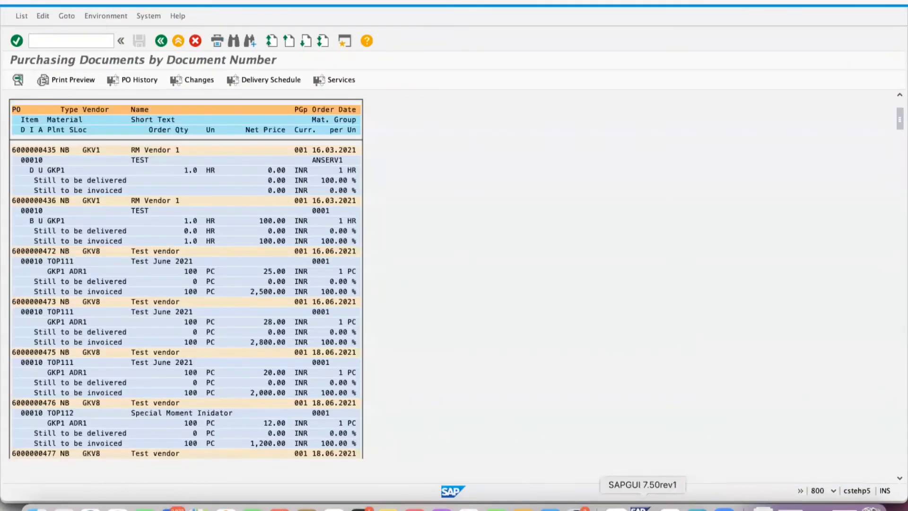
right_click(639, 507)
left_click(697, 327)
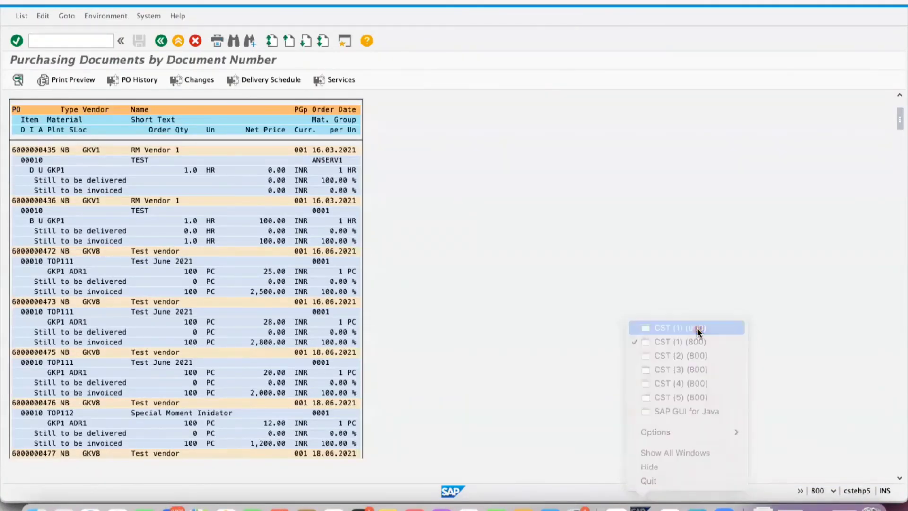
right_click(640, 507)
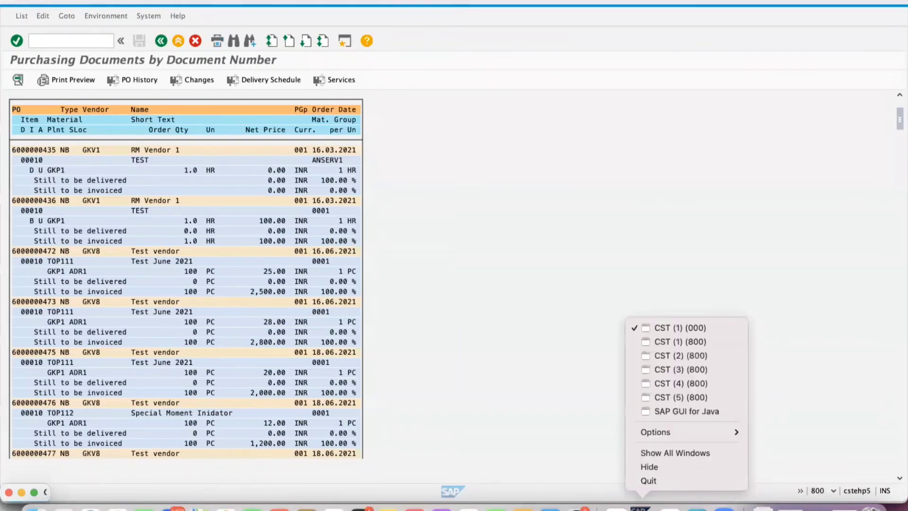
left_click(704, 398)
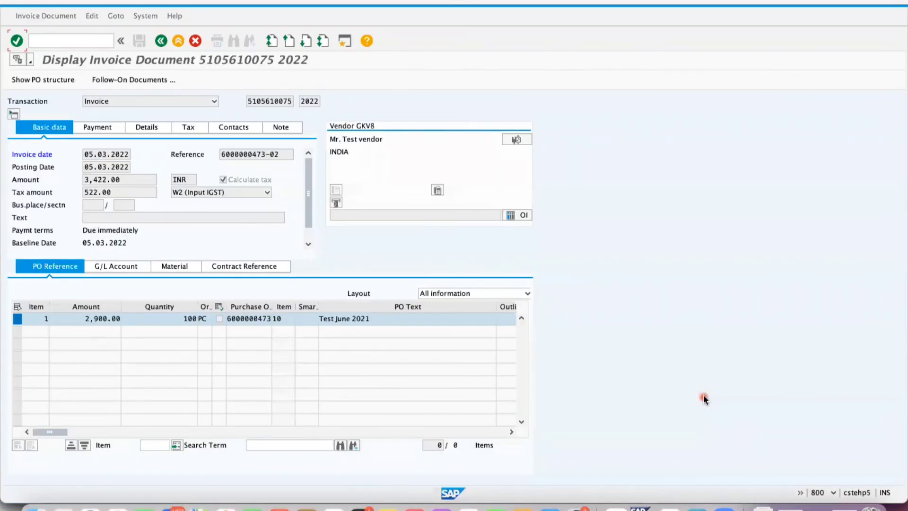
right_click(640, 507)
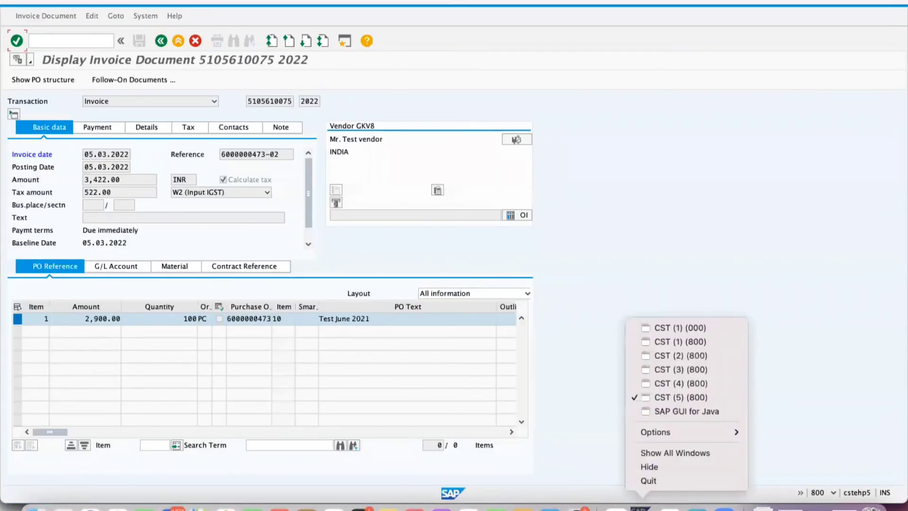
left_click(704, 370)
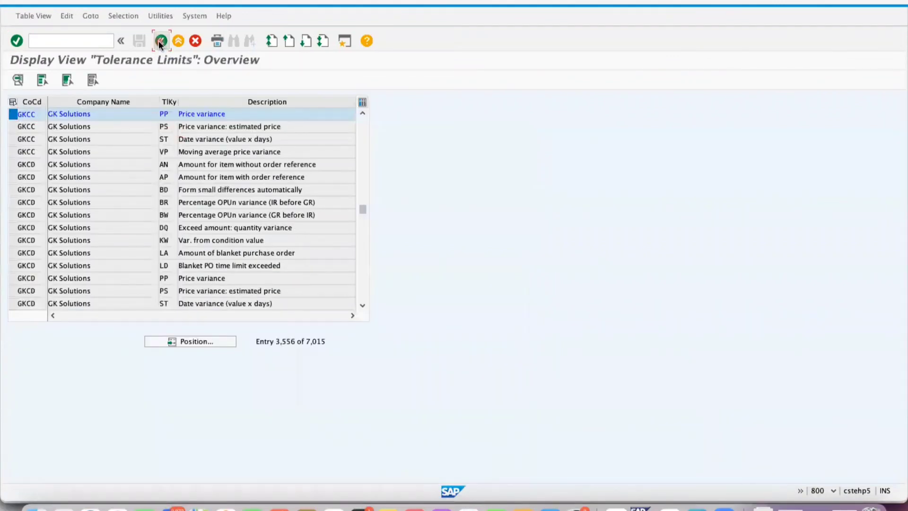
left_click(161, 42)
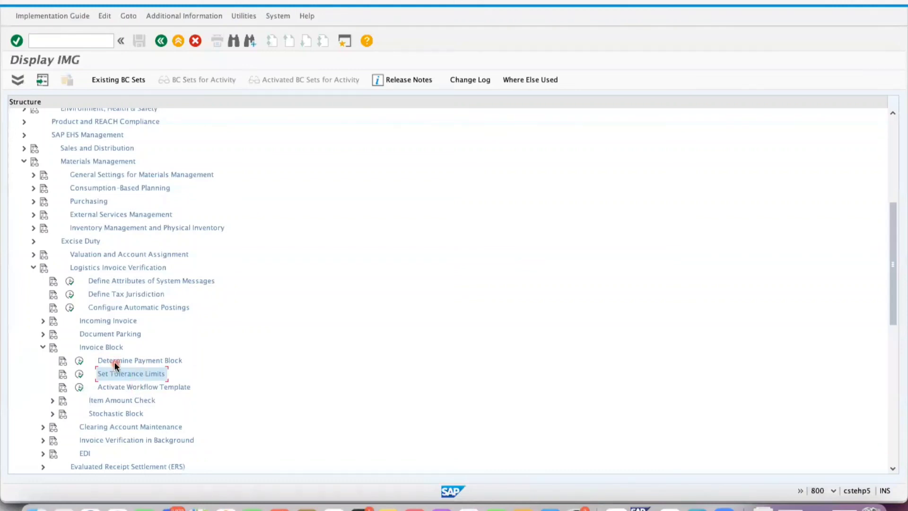
Step: Open Determine Payment Block under Invoice Block, position the list at payment block R, examine it and return to the IMG
left_click(79, 362)
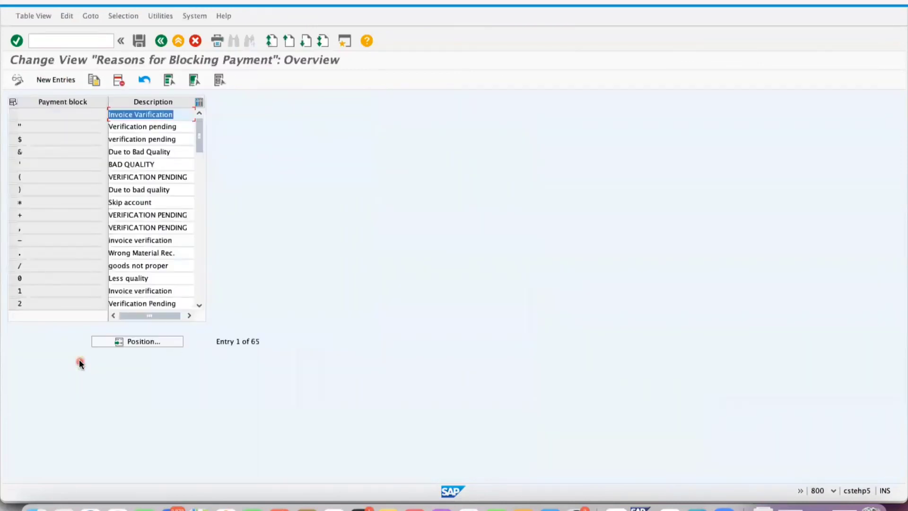
left_click(126, 344)
key("Return")
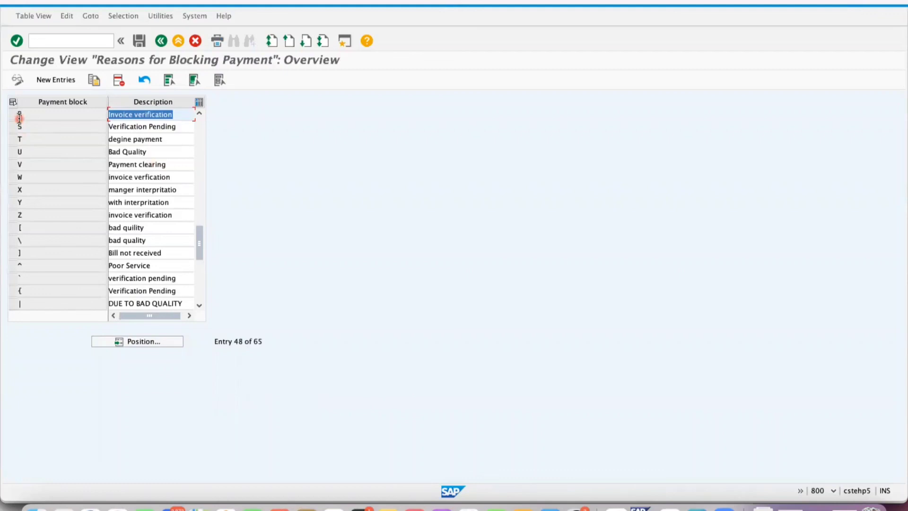
left_click(162, 41)
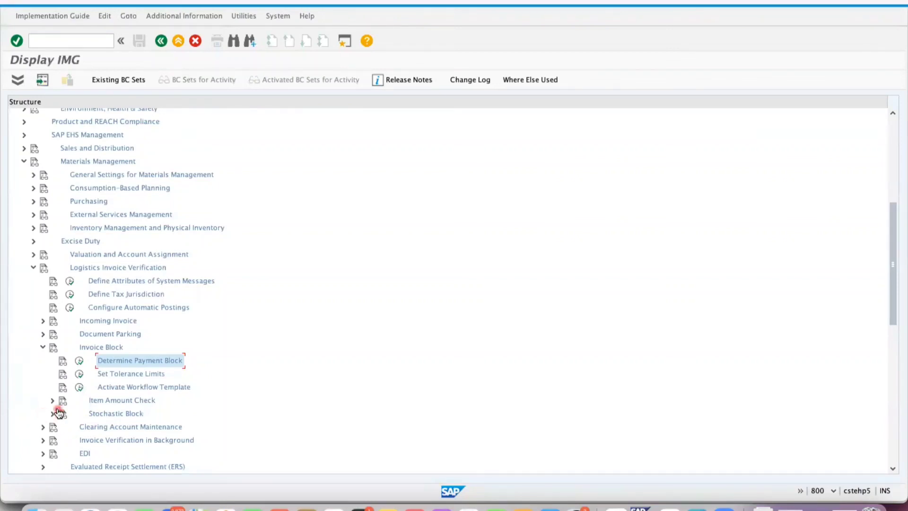
Step: Open Activate Item Amount Check, locate company code GKCC to review its item amount check setting, and return to the IMG
left_click(52, 401)
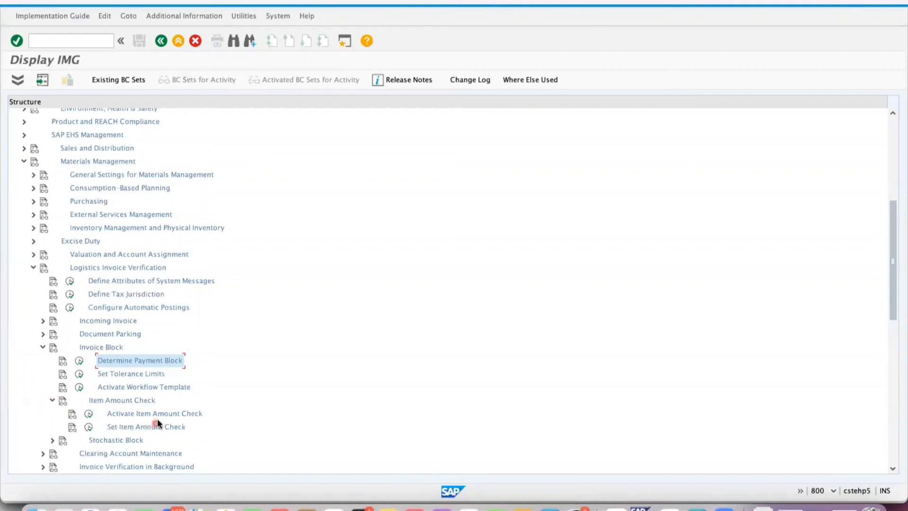
left_click(90, 415)
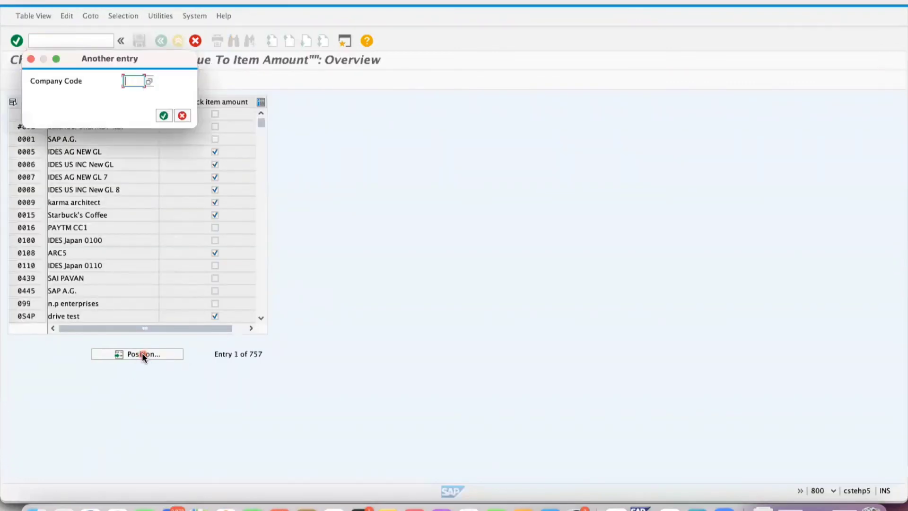
type("GKCC")
key("Return")
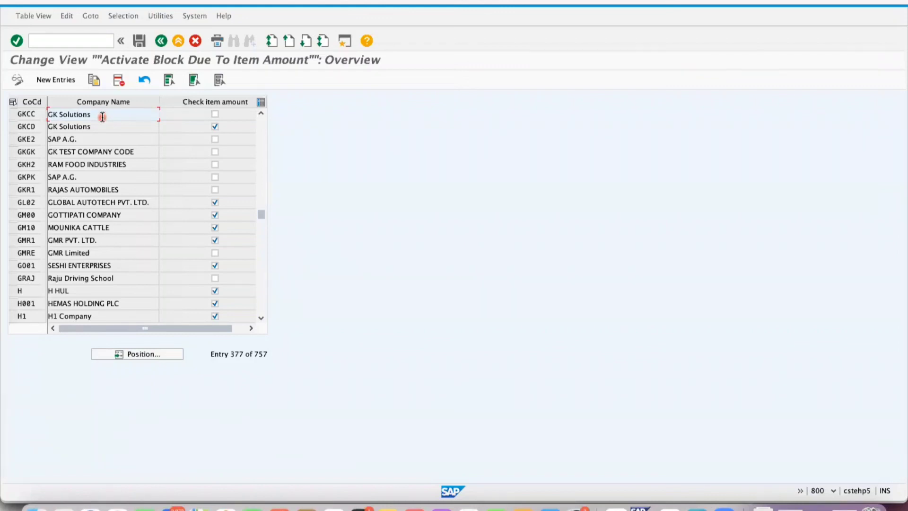
left_click(160, 40)
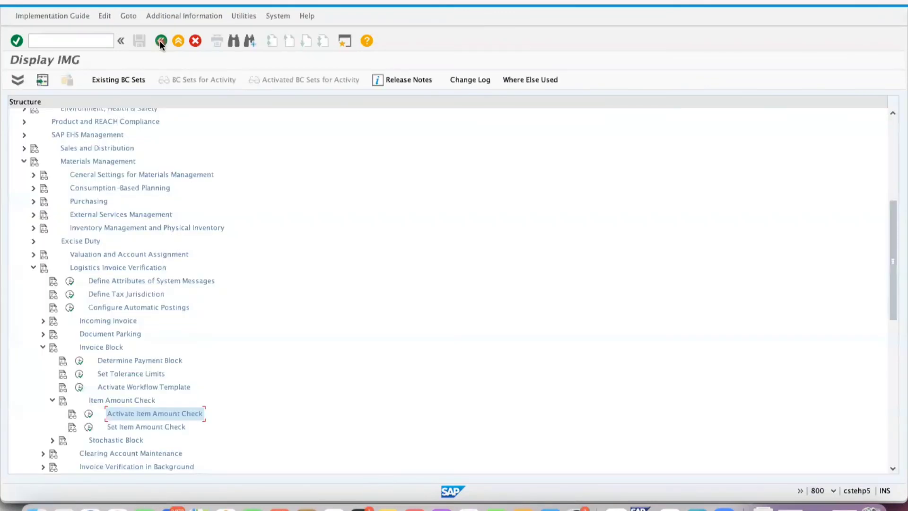
Step: Open Set Item Amount Check, locate company code GKCC, examine its item category and goods receipt entries, and leave the view
left_click(89, 427)
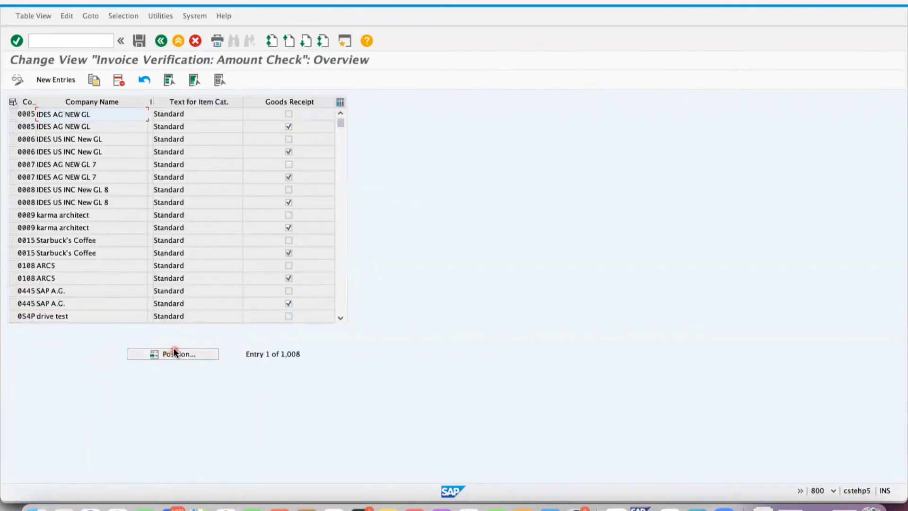
left_click(173, 354)
type("GKCC")
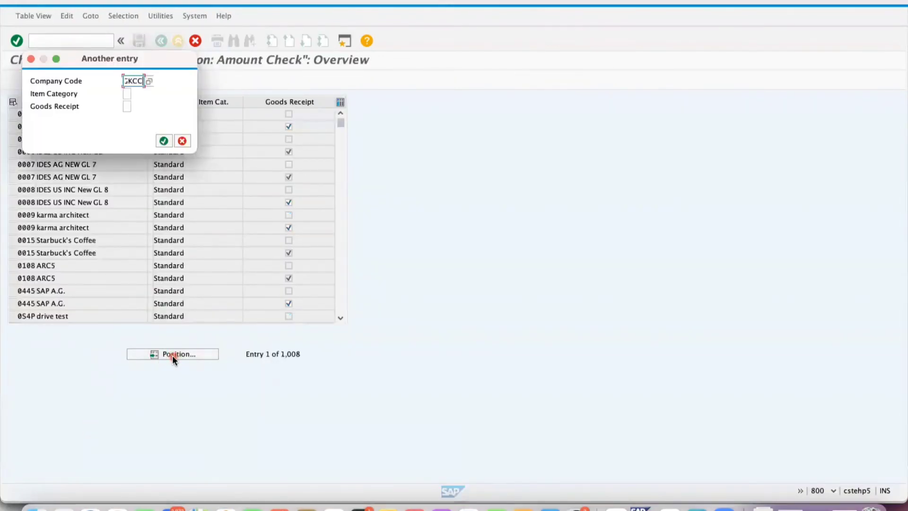
key("Return")
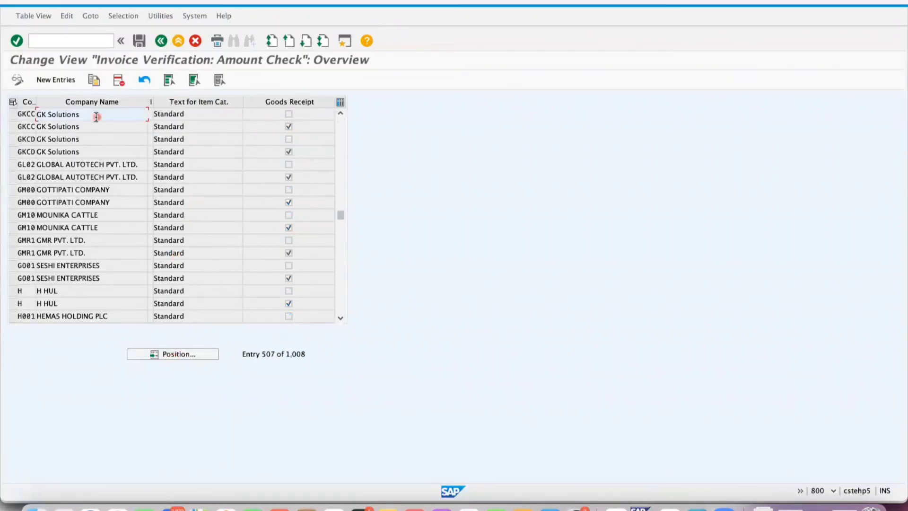
left_click(13, 116)
left_click(222, 116)
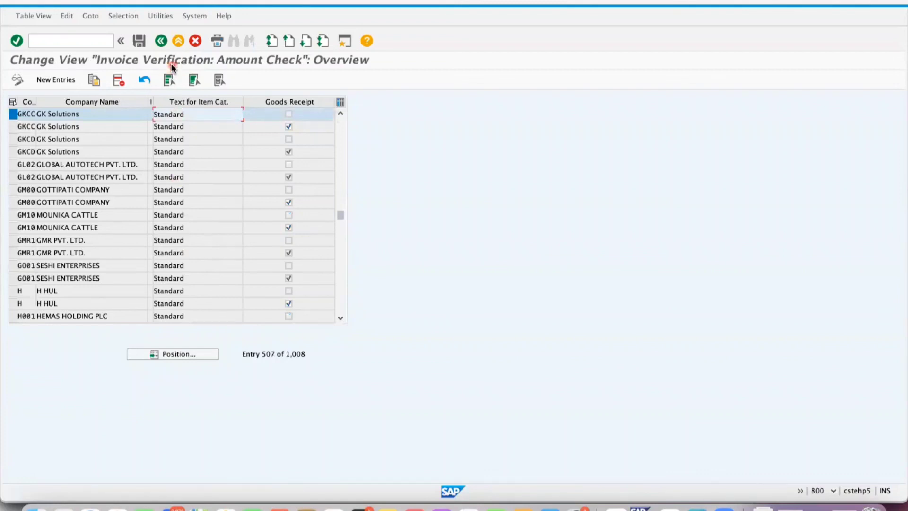
left_click(160, 41)
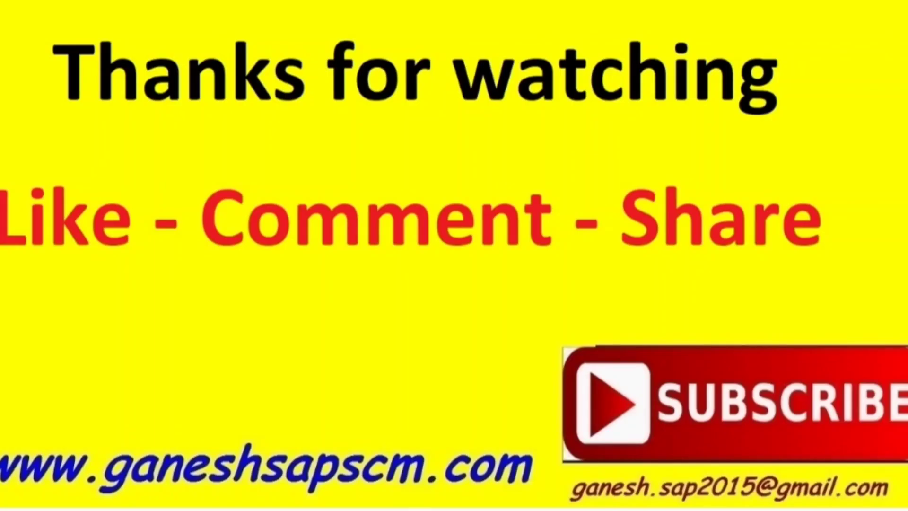